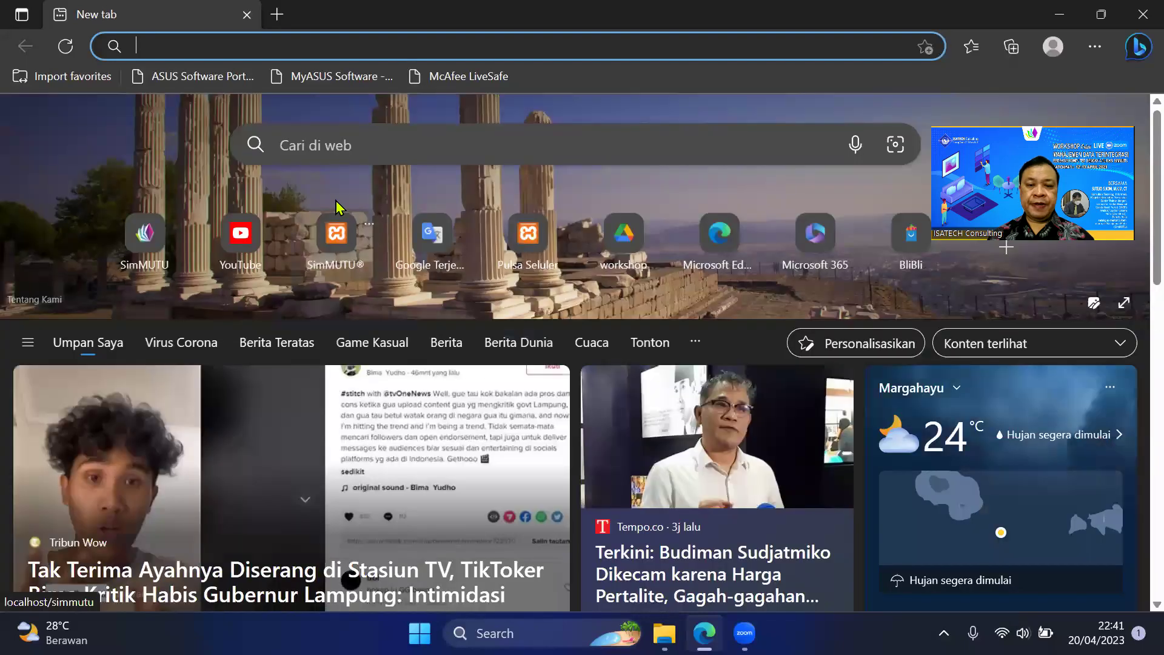
Load the localhost SimMUTU address in Microsoft Edge.
type("www")
key("BackSpace")
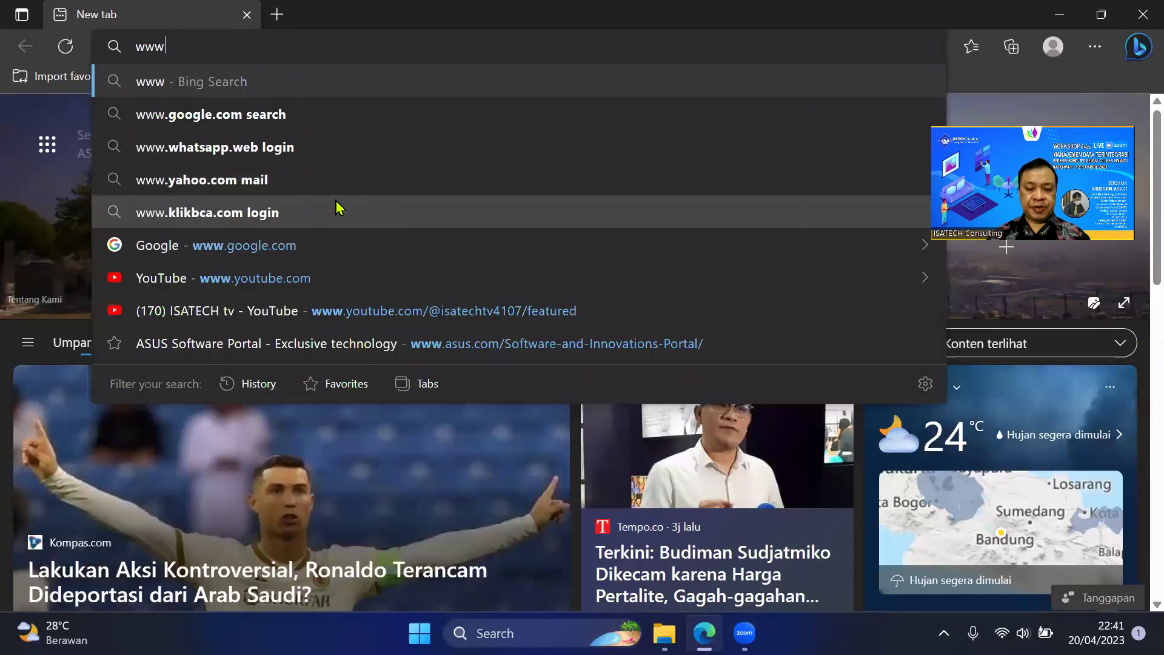
key("BackSpace")
key("BackSpace")
key("BackSpace")
type("loc")
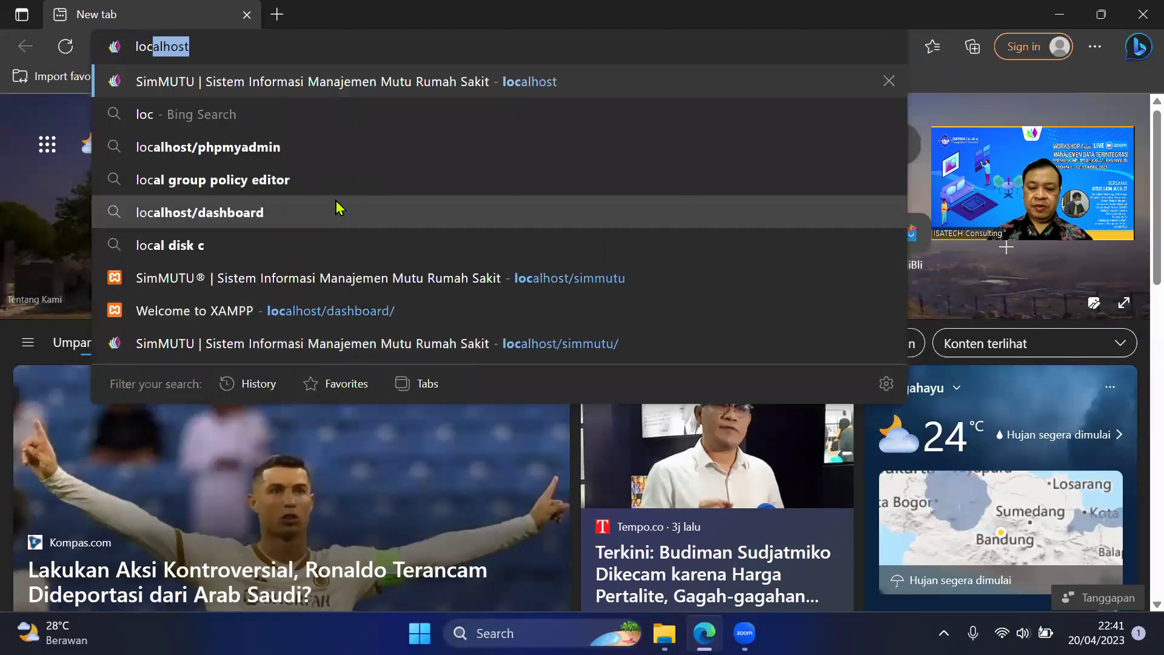
key("Return")
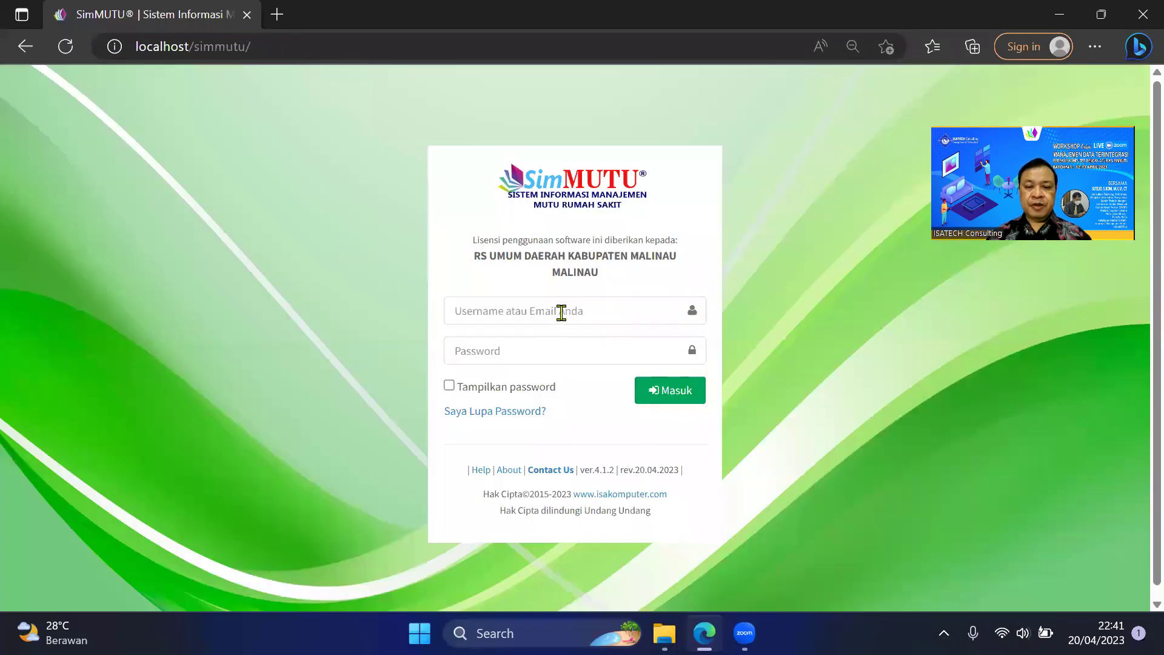
Log in to SimMUTU with the admin username and the administrator password.
left_click(561, 313)
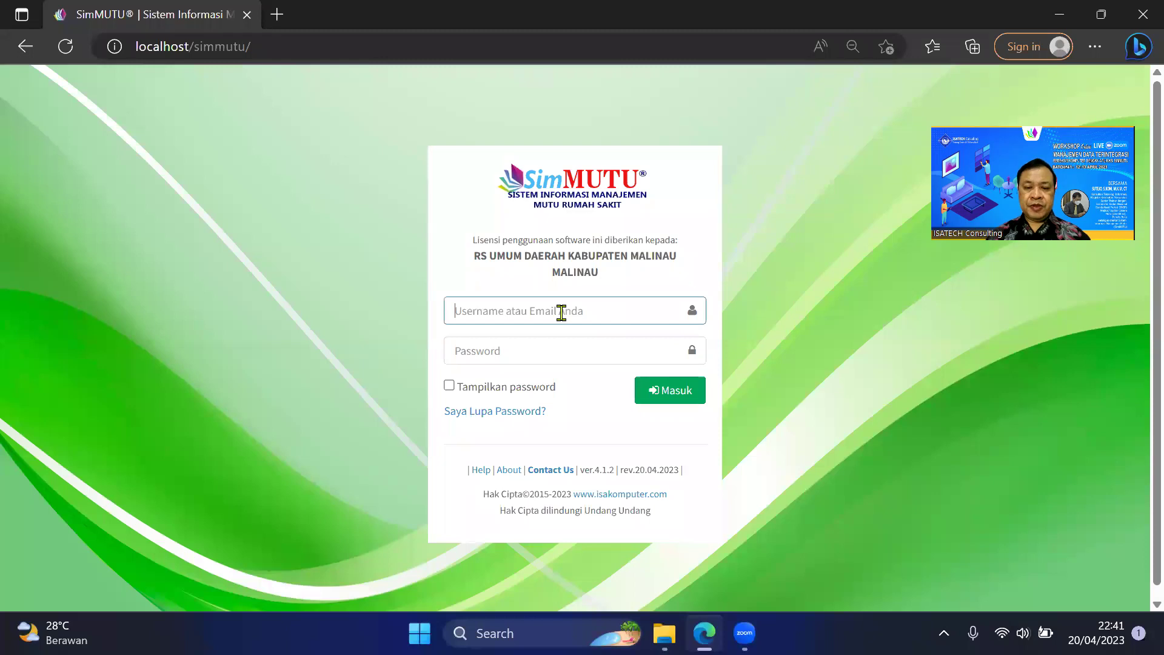
type("admin")
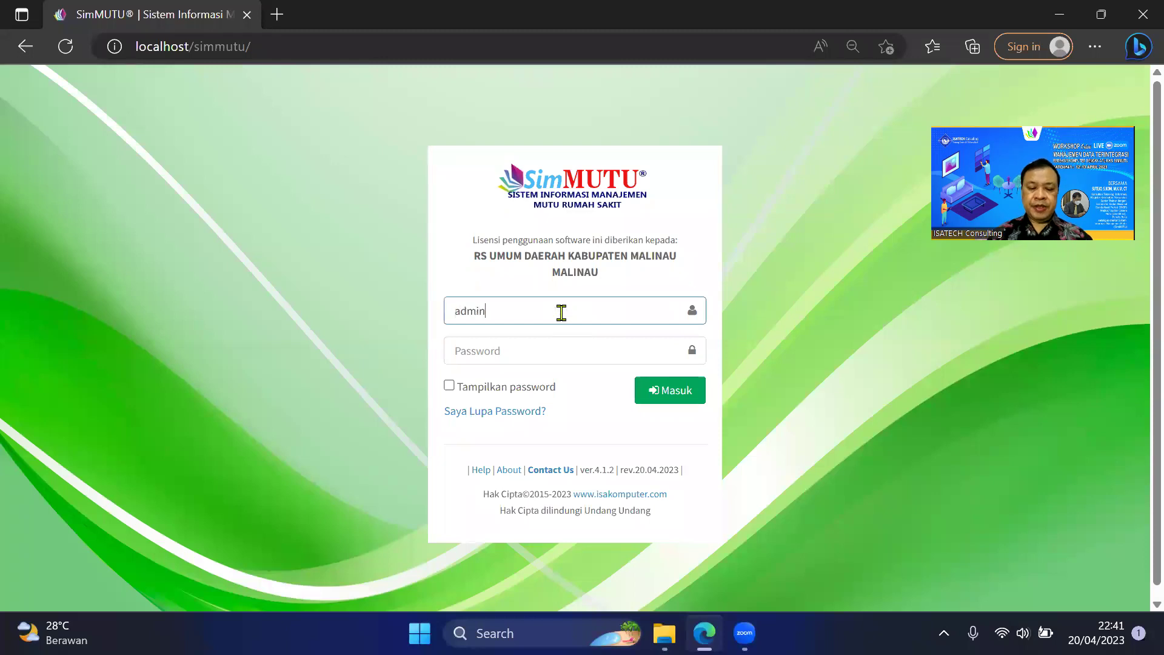
key("Tab")
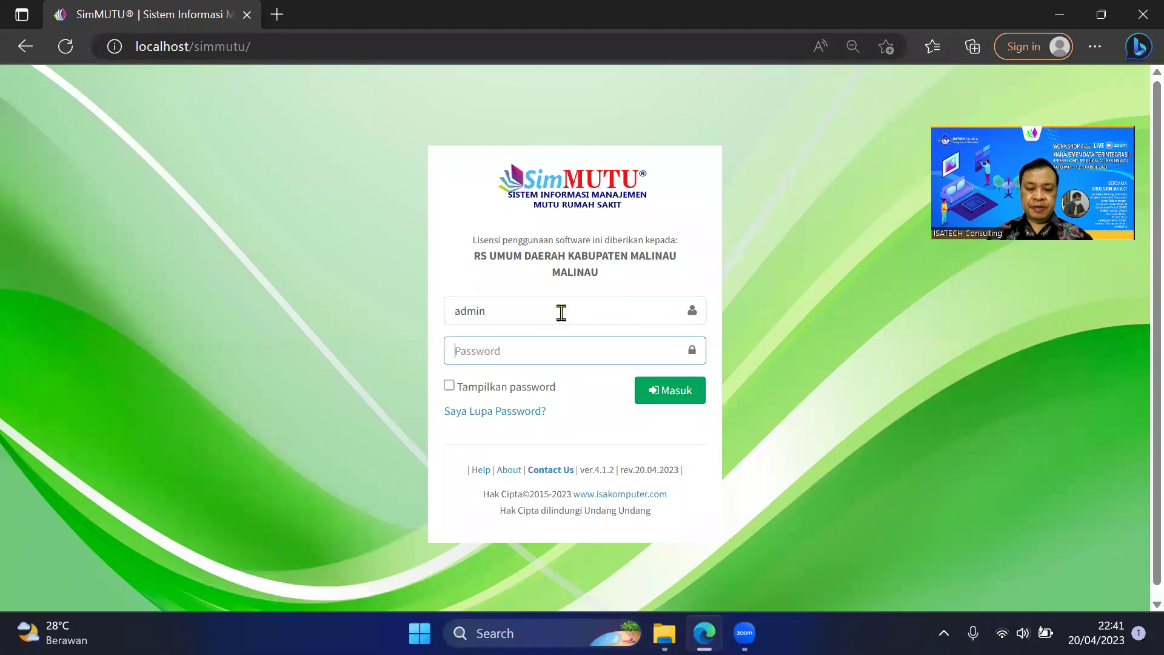
type("adminadmin")
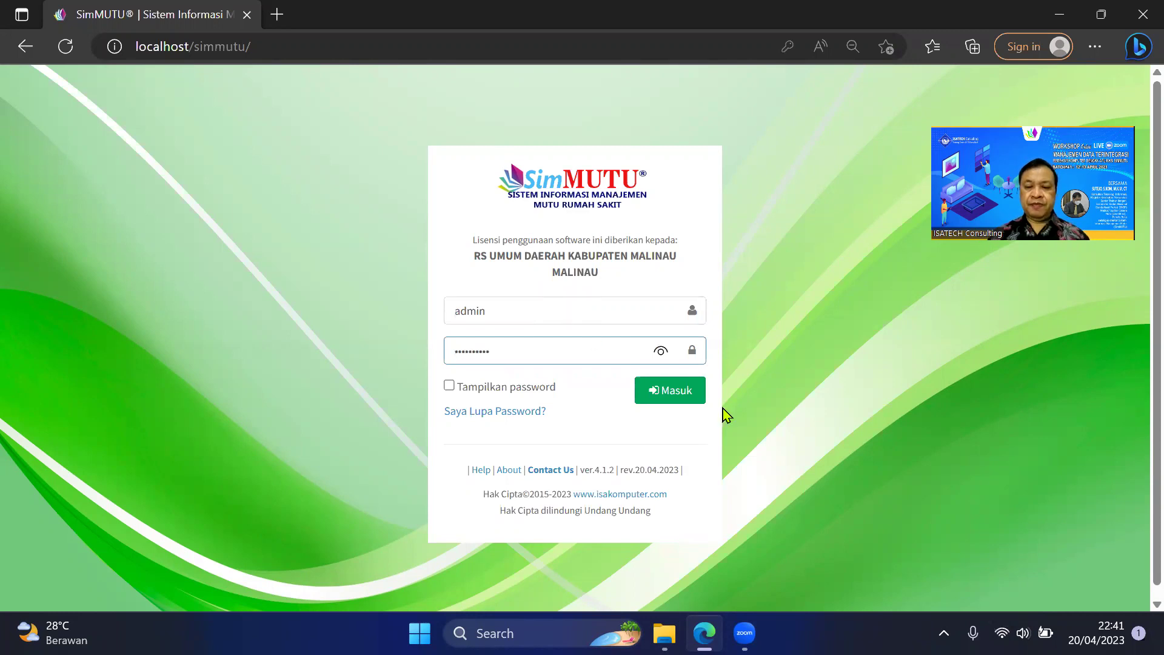
left_click(692, 400)
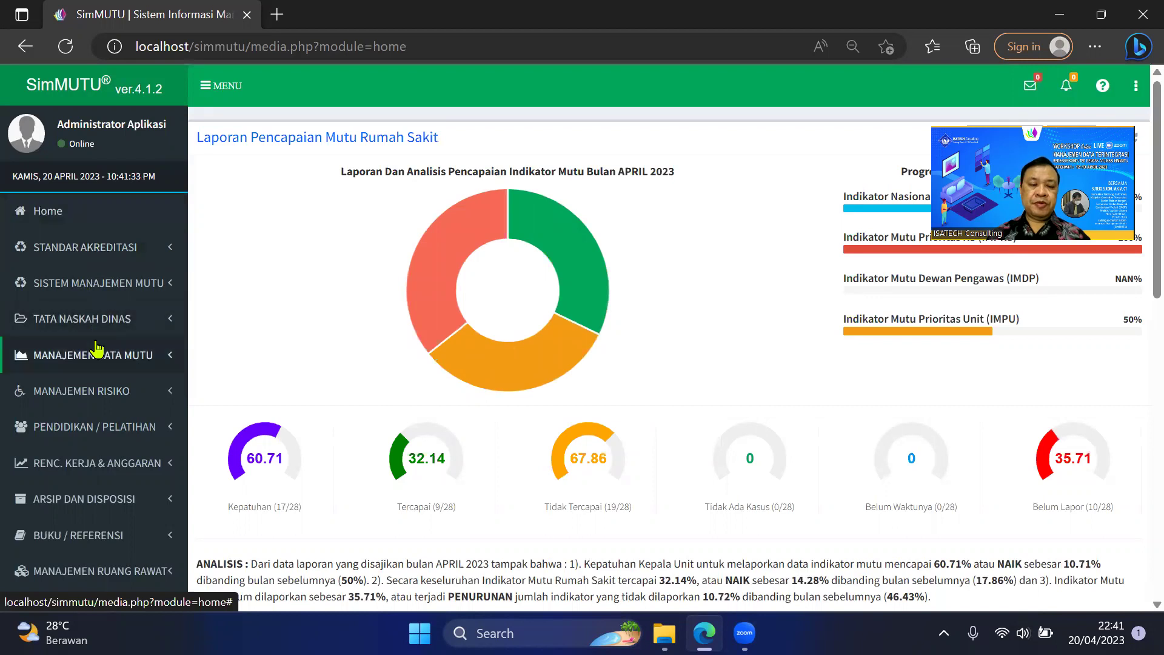
Expand PENGATURAN SISTEM and Pengaturan User in the sidebar, then go to Level User.
scroll(97, 352, "down", 3)
scroll(118, 428, "down", 1)
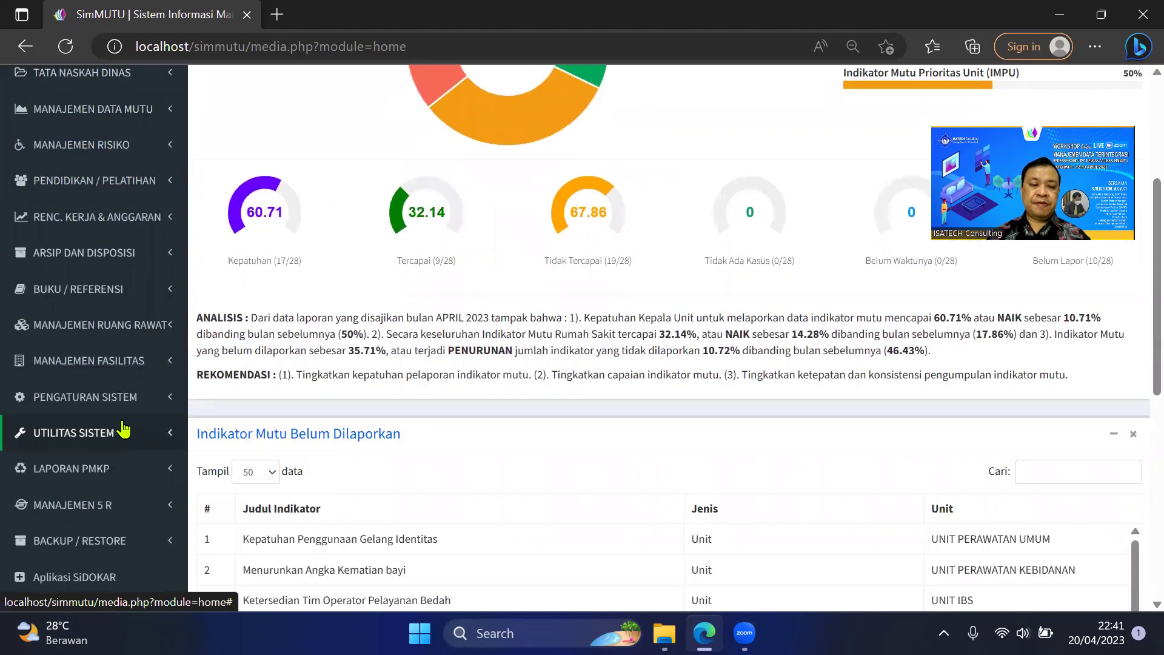
left_click(128, 401)
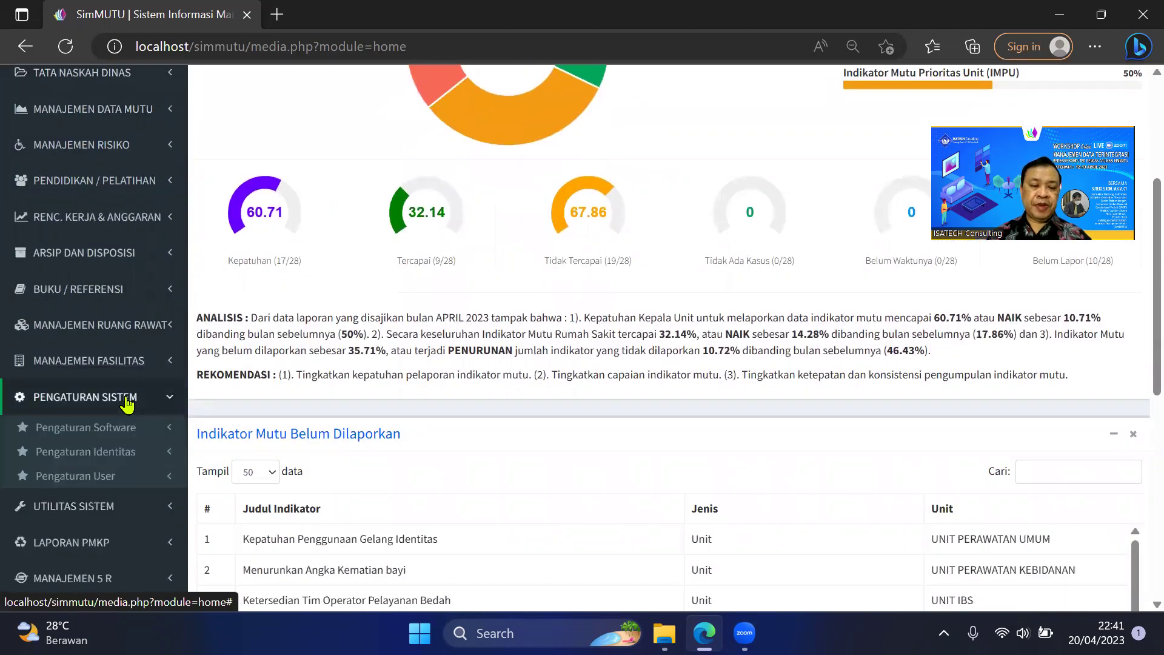
left_click(116, 484)
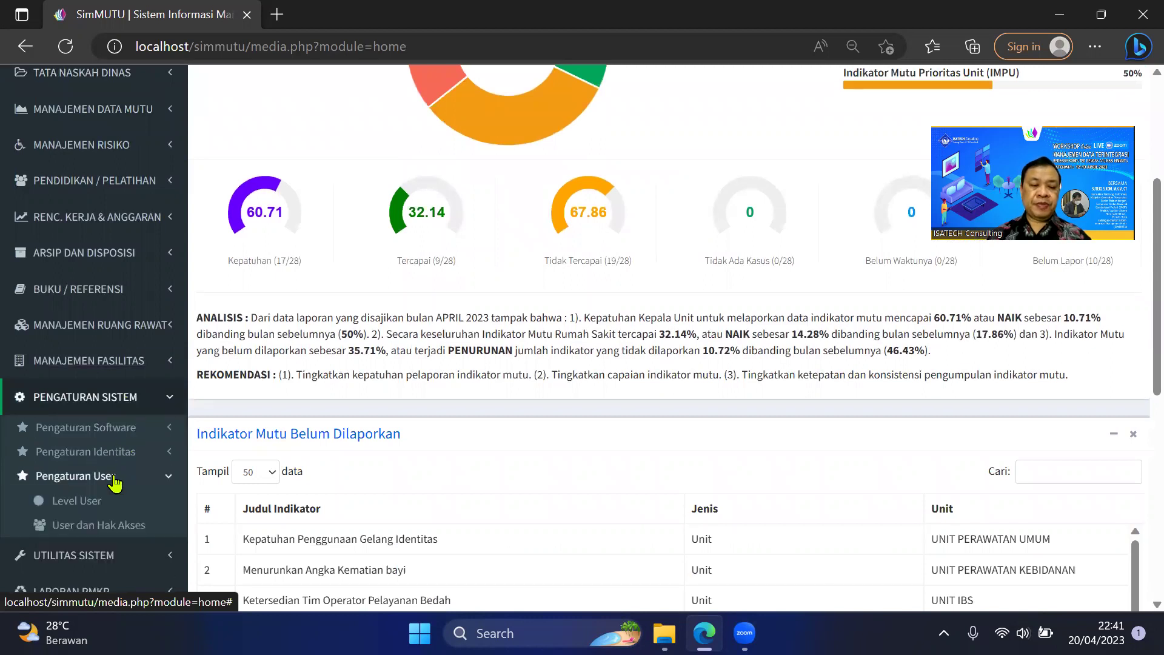
scroll(115, 484, "down", 1)
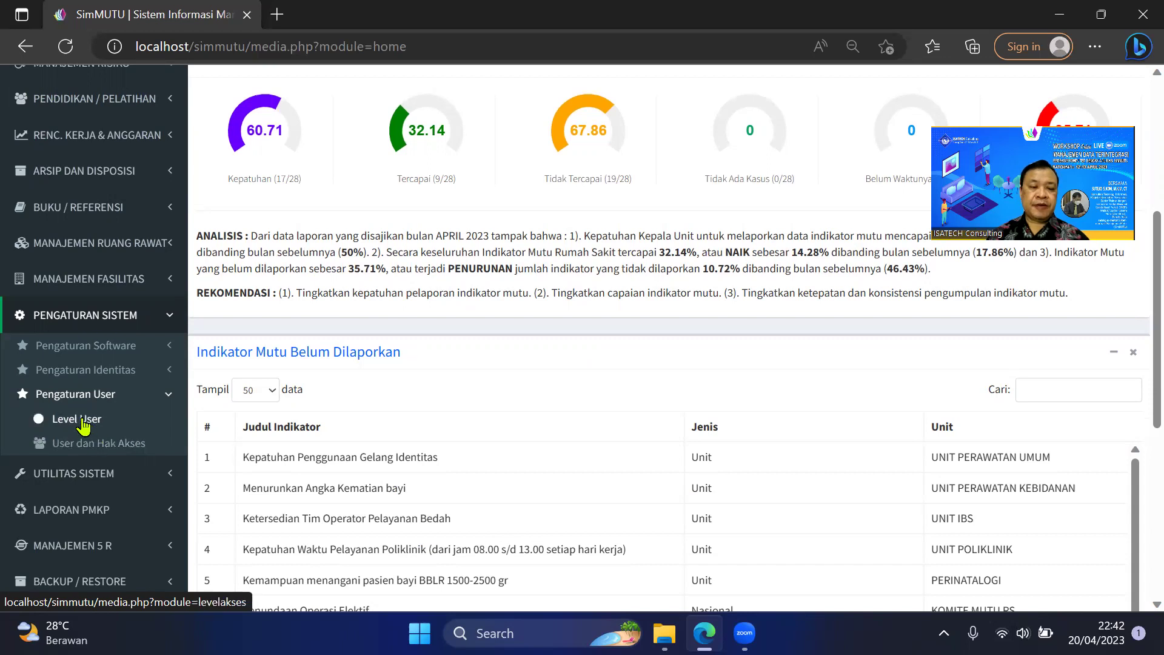
left_click(83, 427)
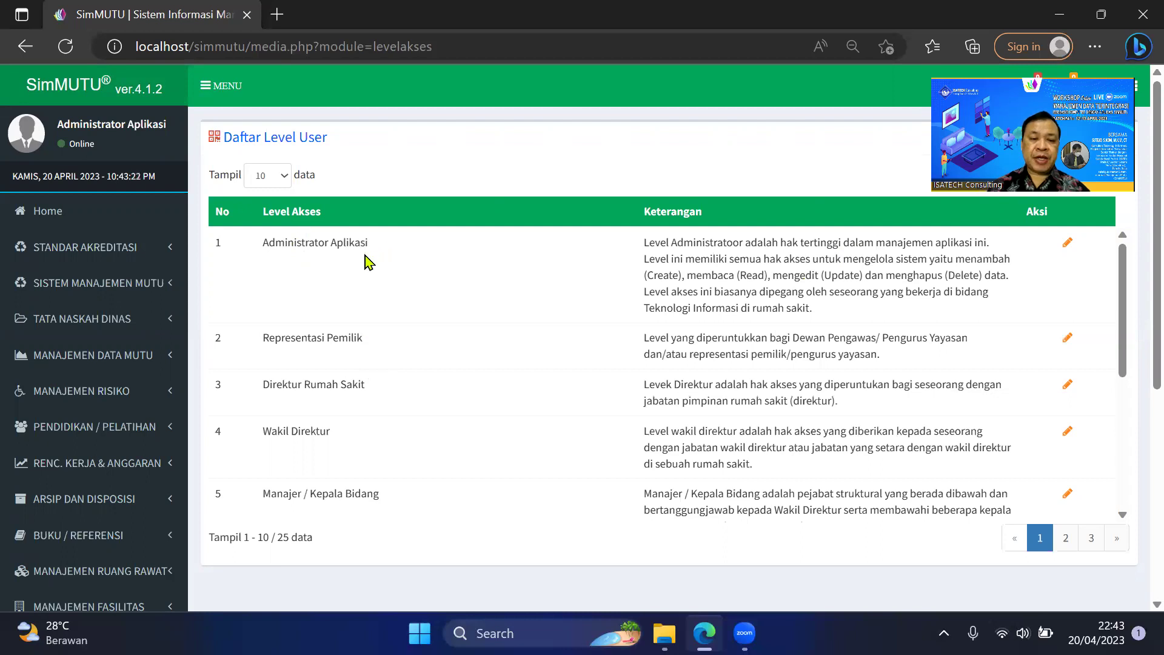
Edit the row 2 level, Representasi Pemilik, in the Daftar Level User table.
left_click_drag(263, 336, 418, 352)
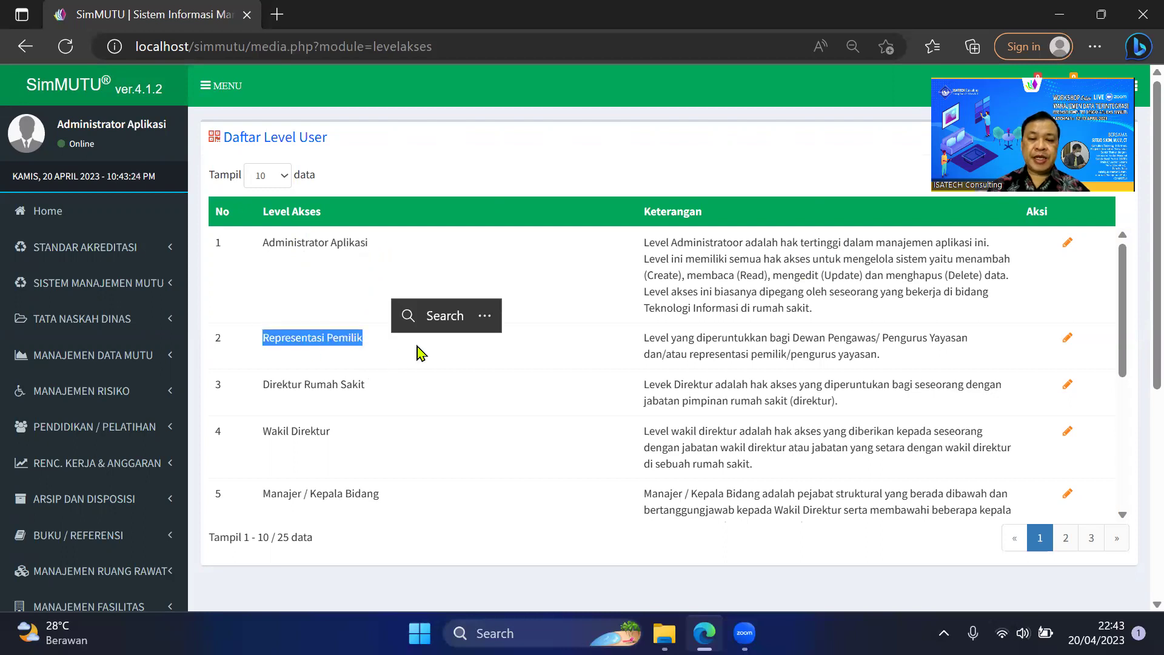
left_click(1067, 340)
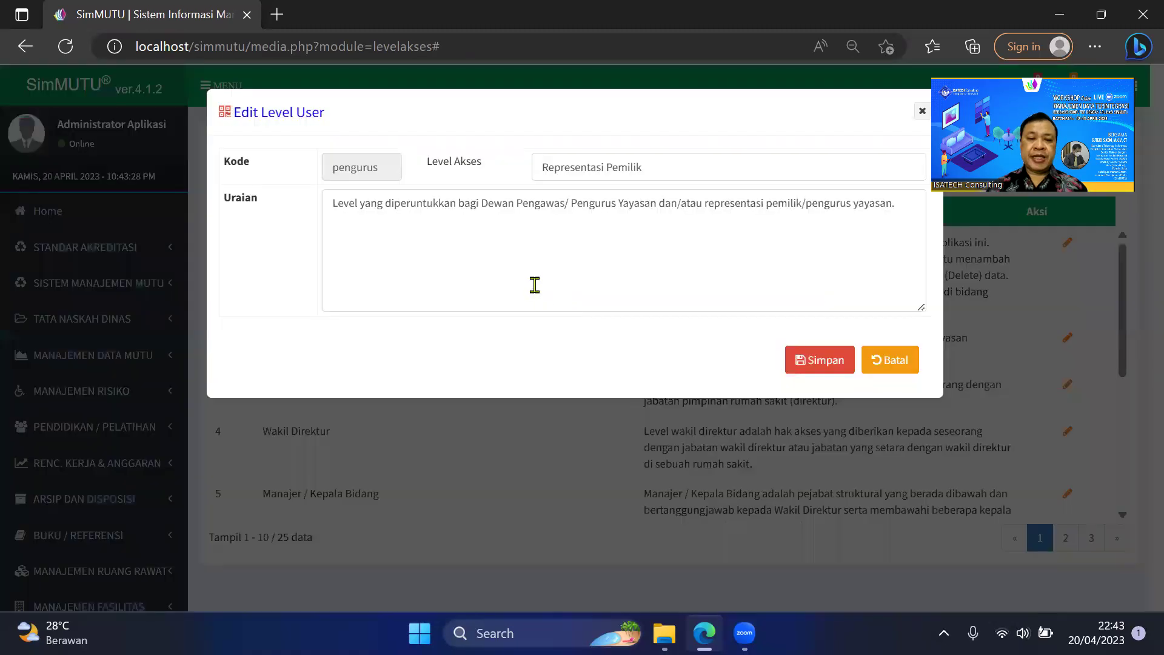
Replace the Level Akses name with 'Dewan Pengawas' and save it.
left_click_drag(540, 168, 665, 176)
type("D")
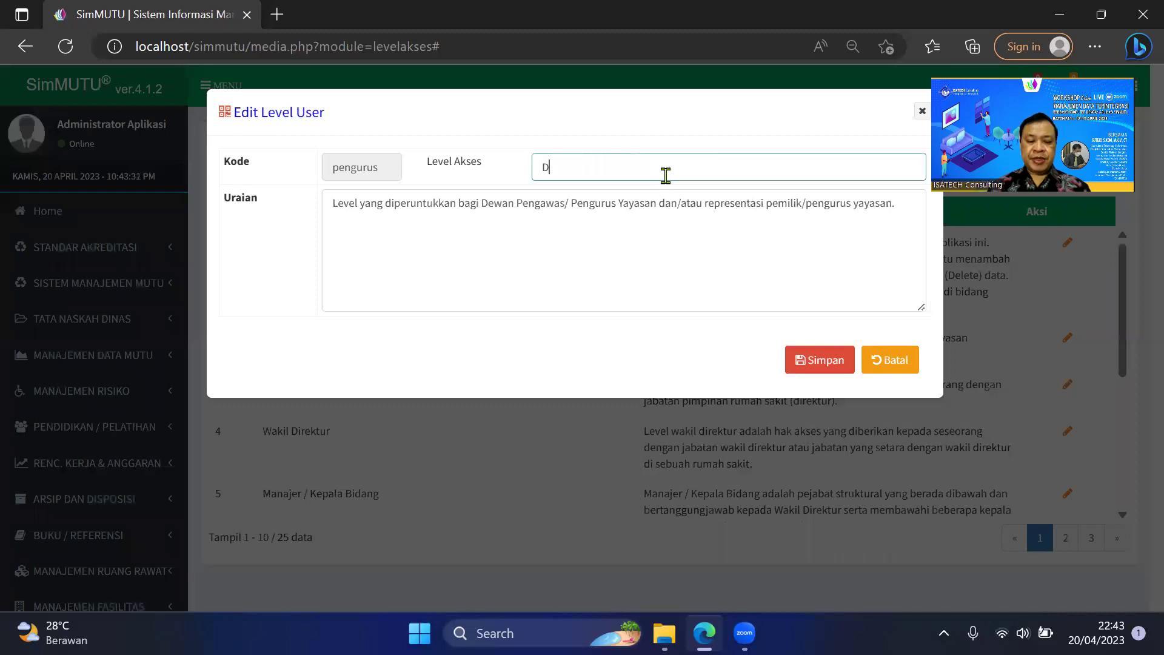
type("ewan Peng")
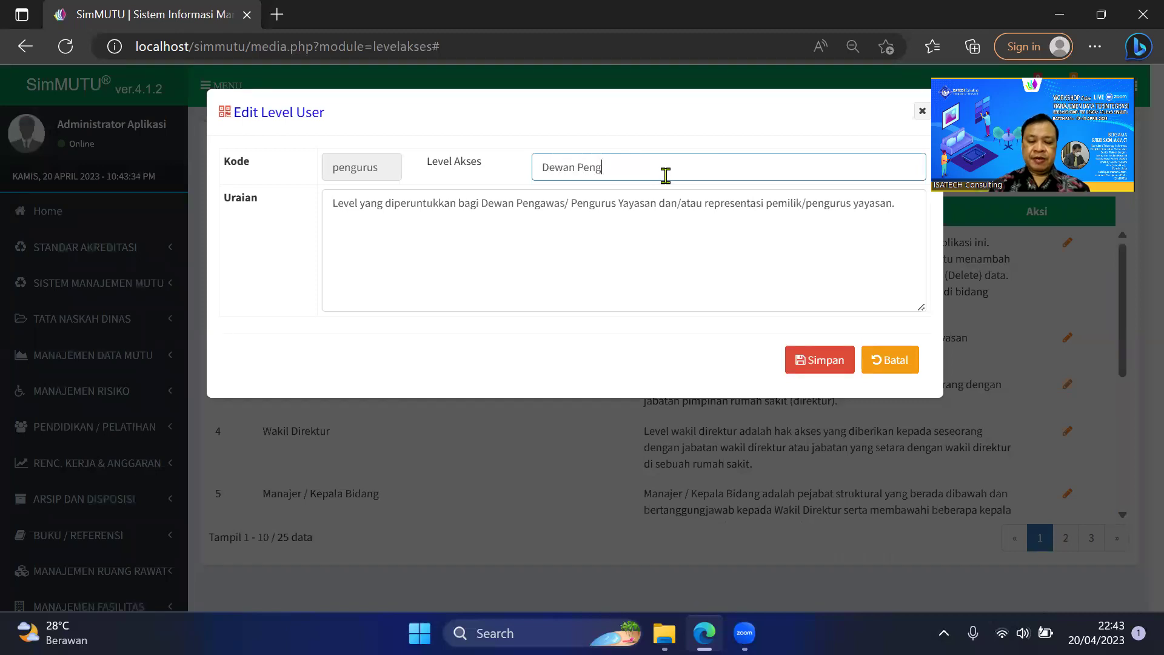
type("awas")
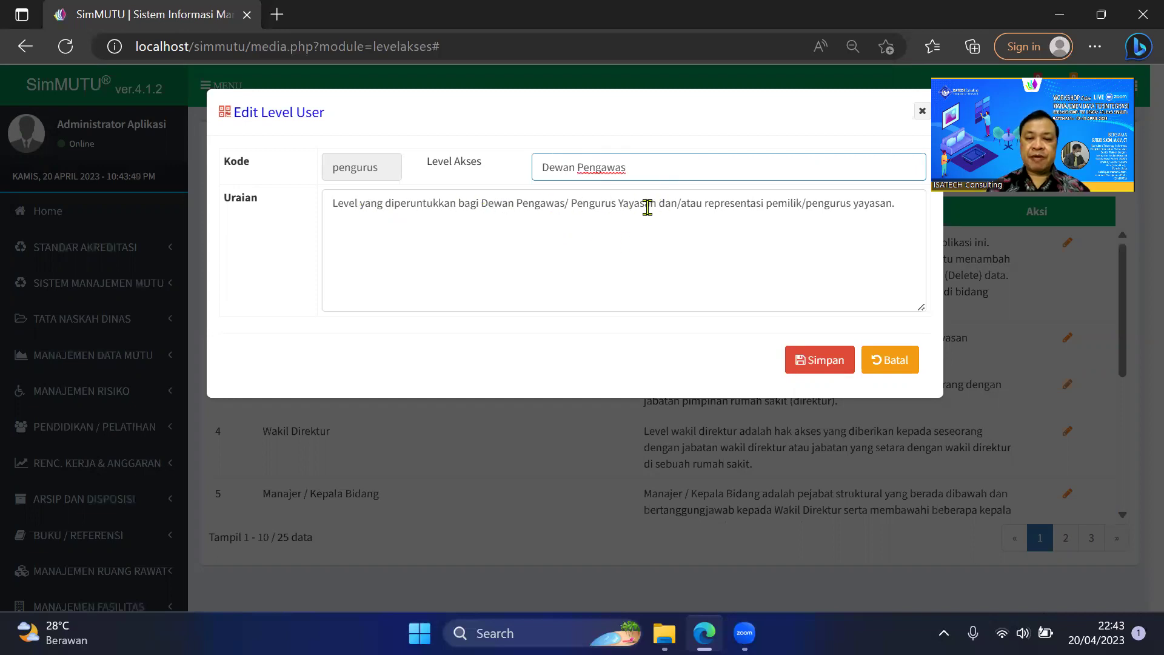
left_click(819, 362)
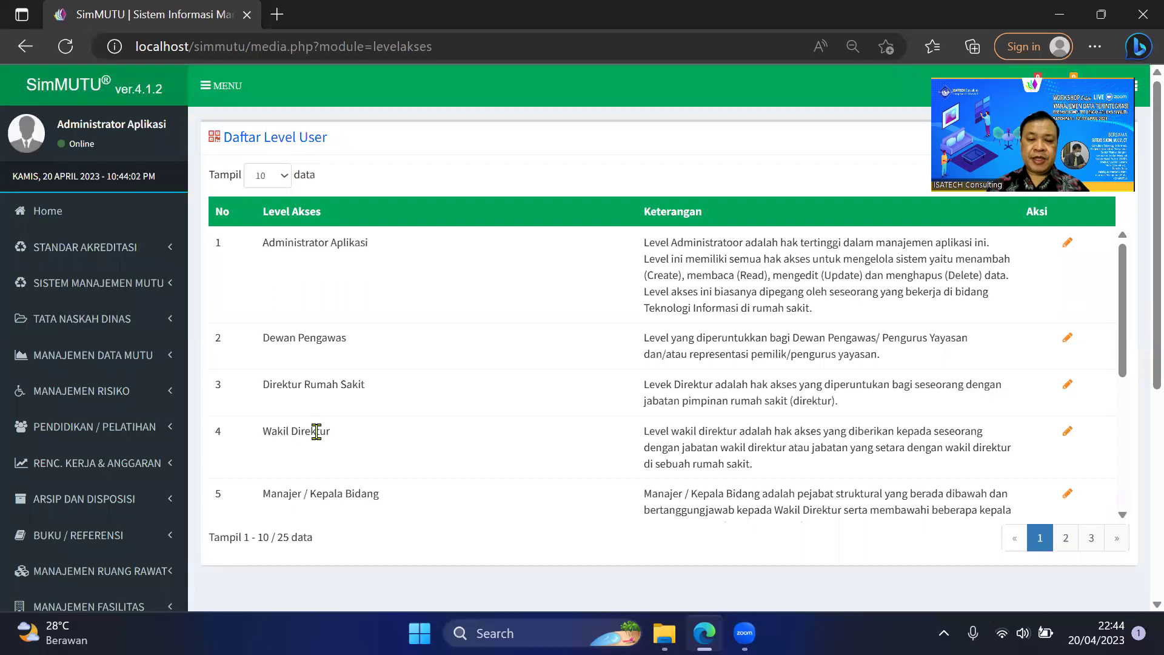
scroll(316, 432, "down", 1)
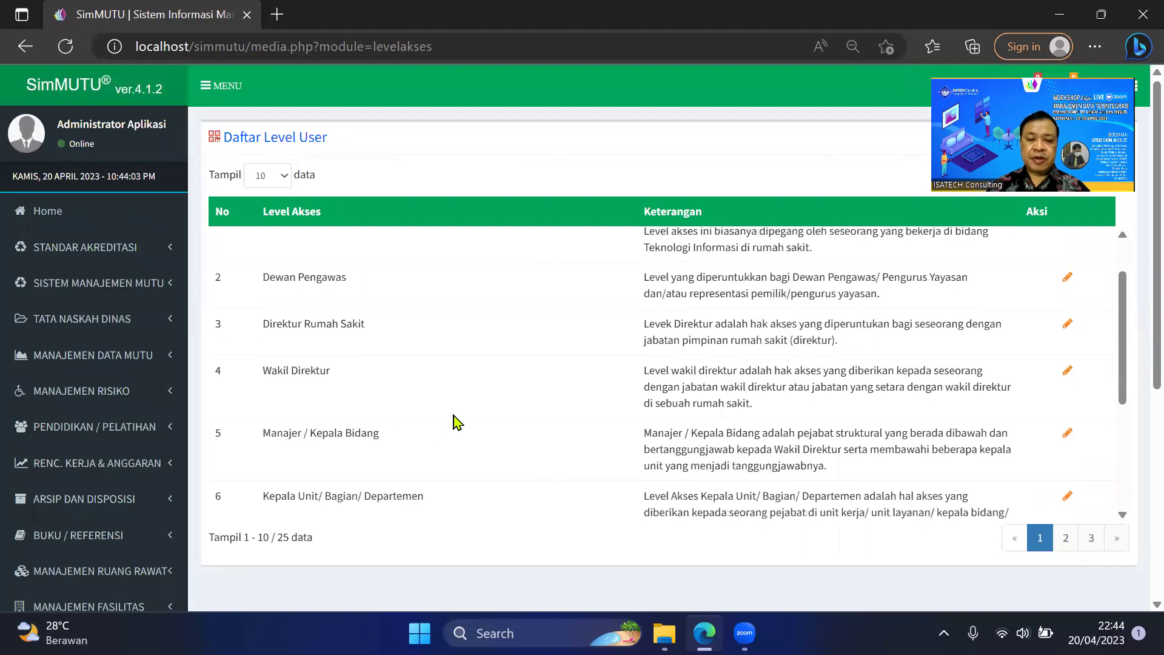
scroll(457, 421, "down", 1)
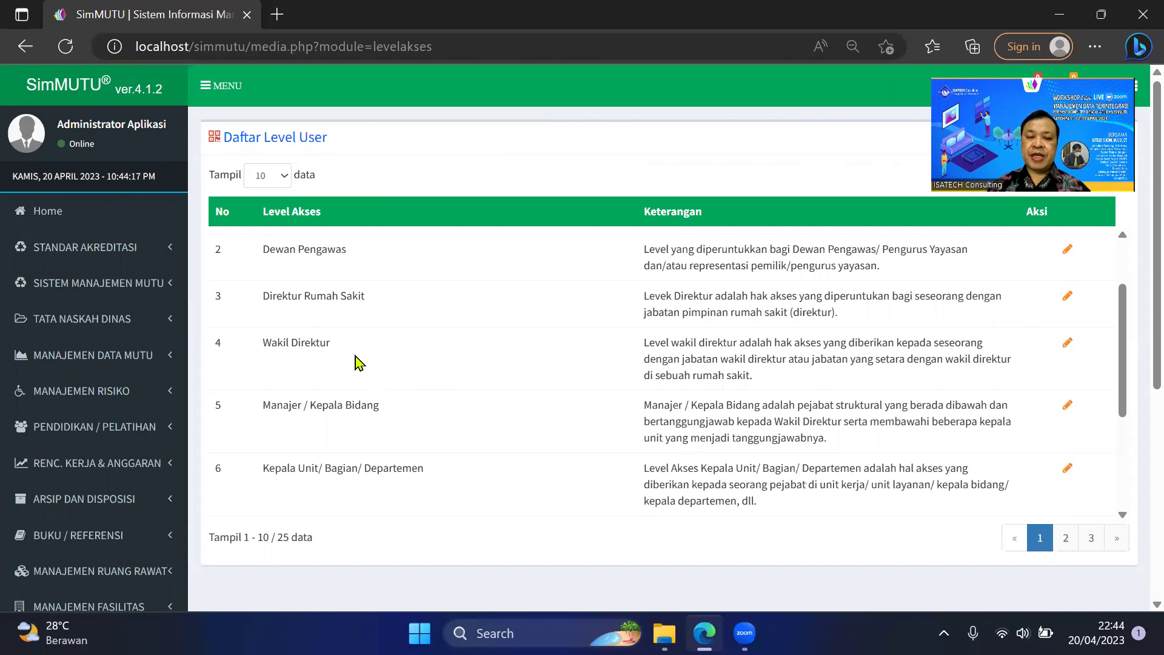
left_click_drag(265, 344, 359, 358)
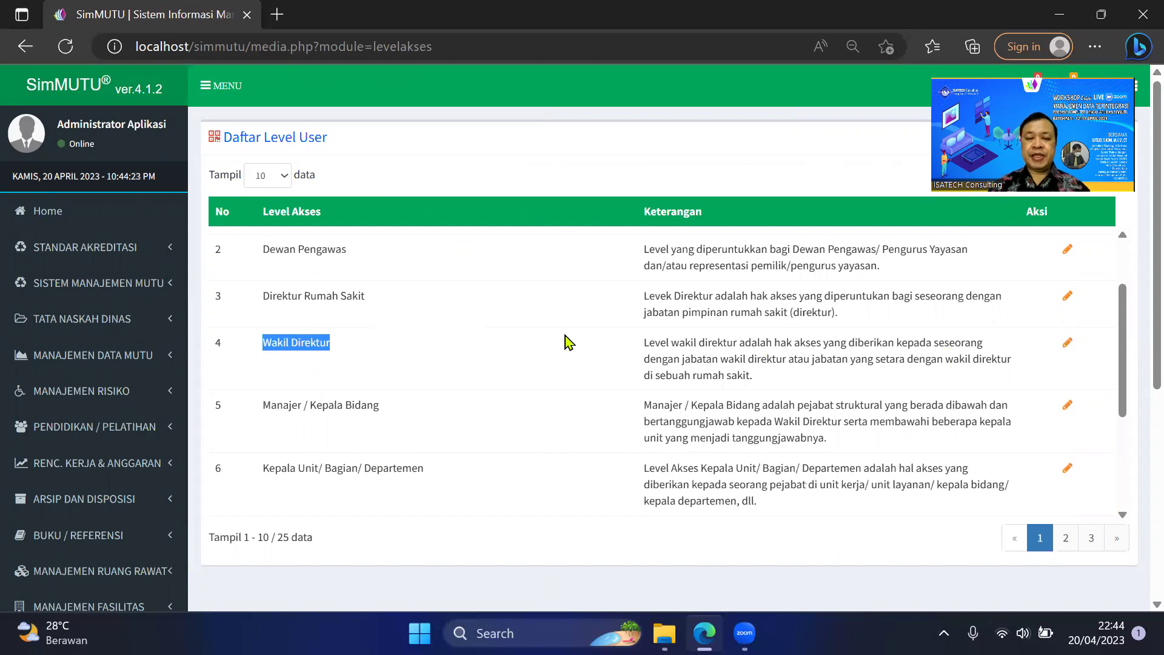
scroll(568, 349, "down", 1)
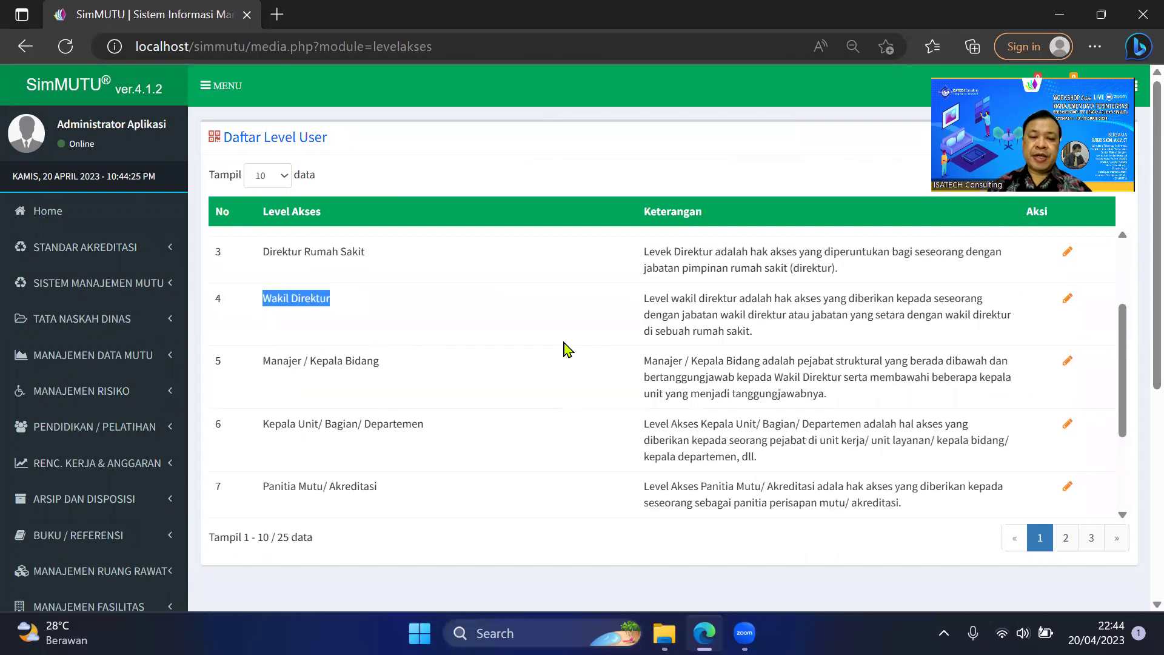
left_click(360, 308)
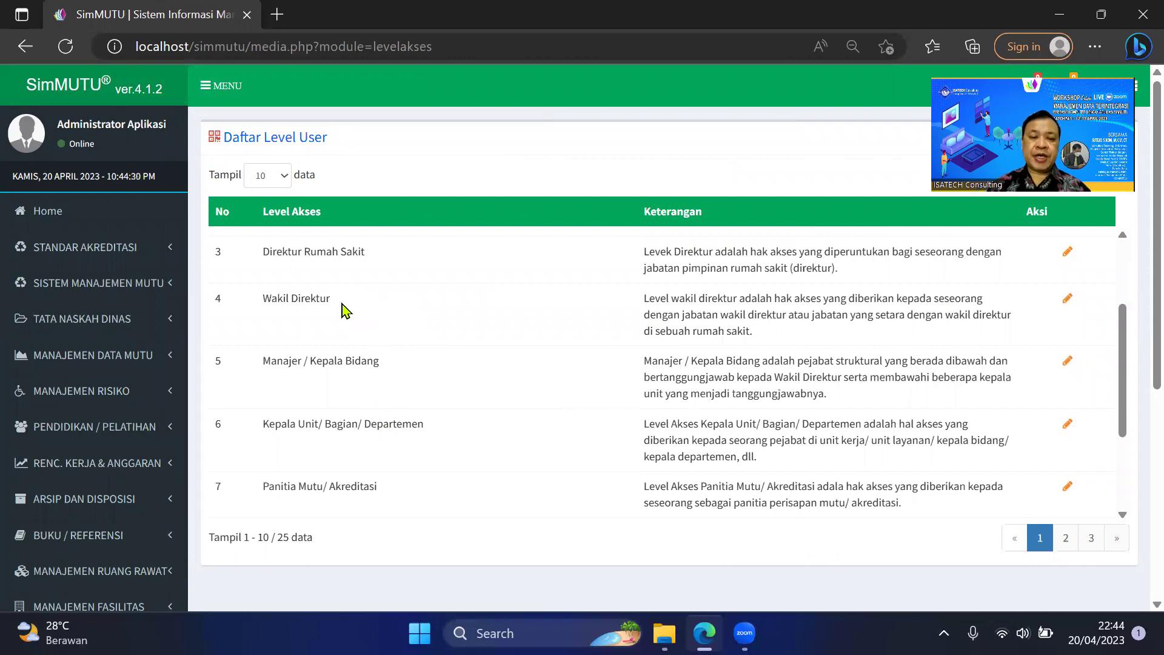
scroll(462, 427, "down", 2)
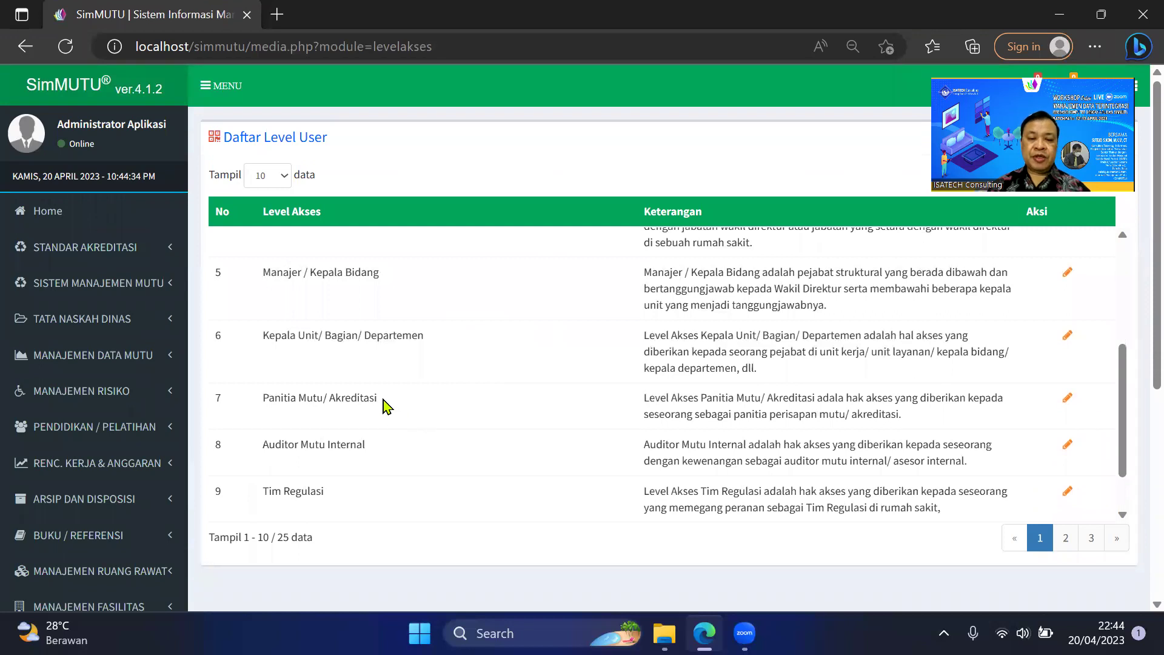
left_click_drag(378, 399, 262, 397)
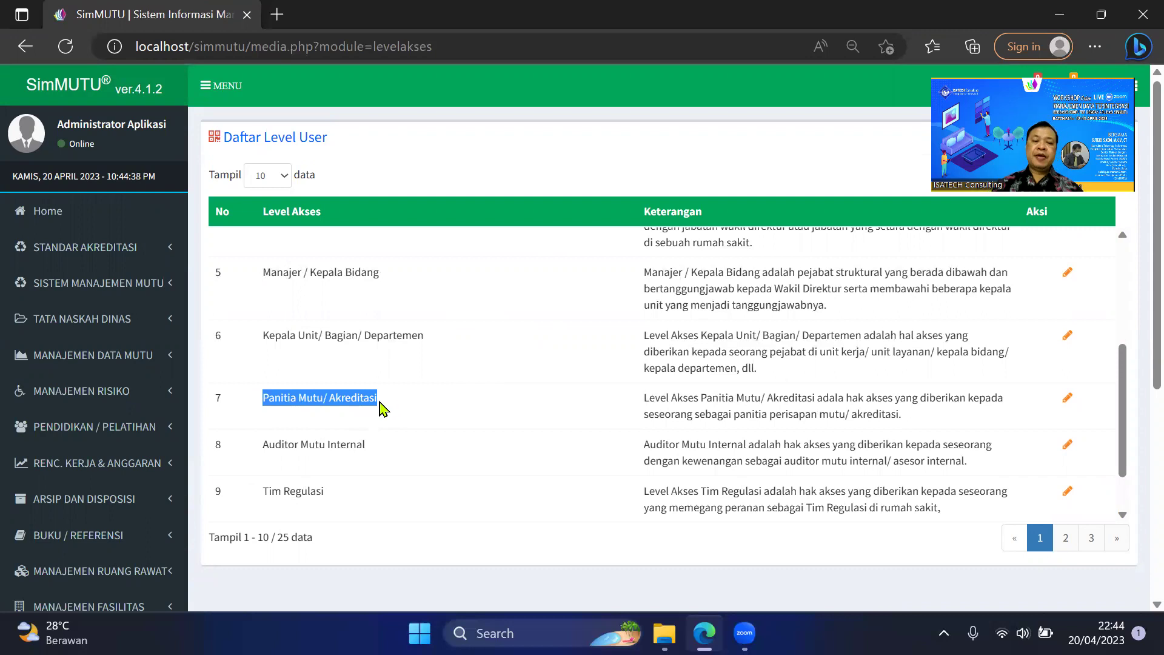
left_click(375, 400)
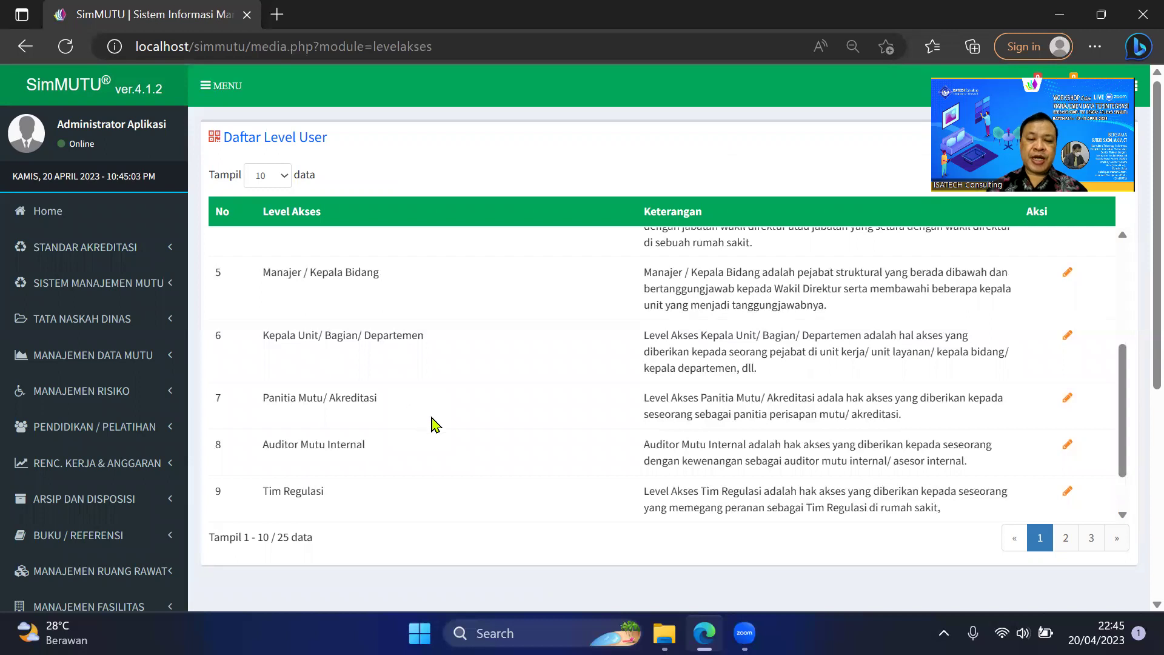
scroll(434, 427, "down", 1)
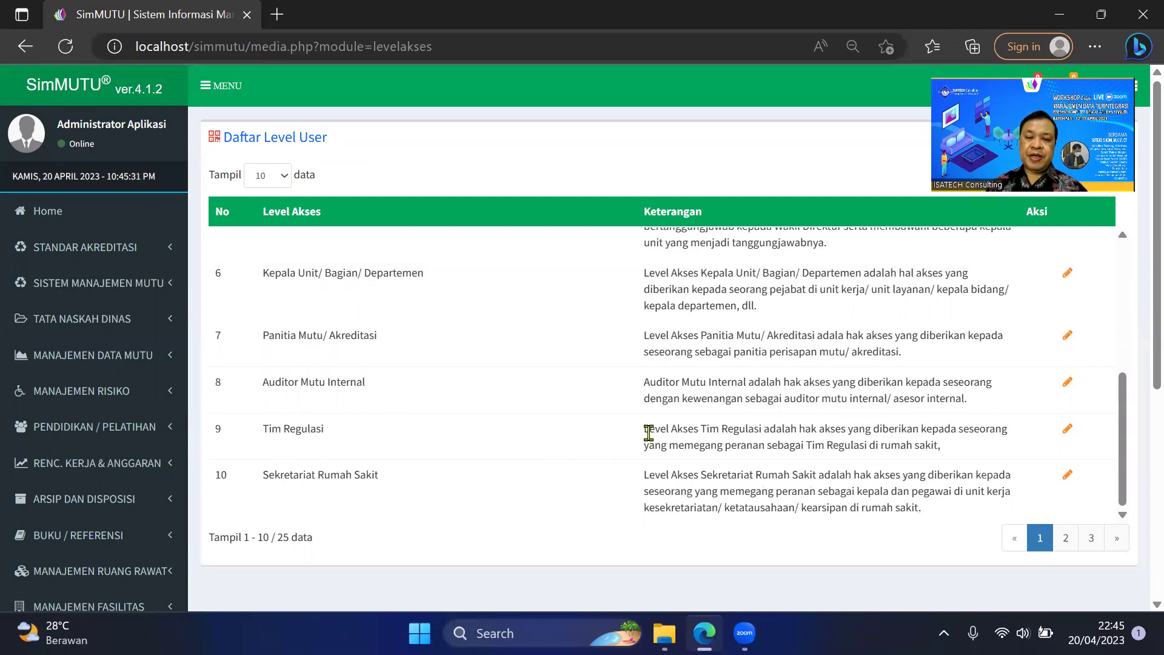
scroll(649, 432, "down", 2)
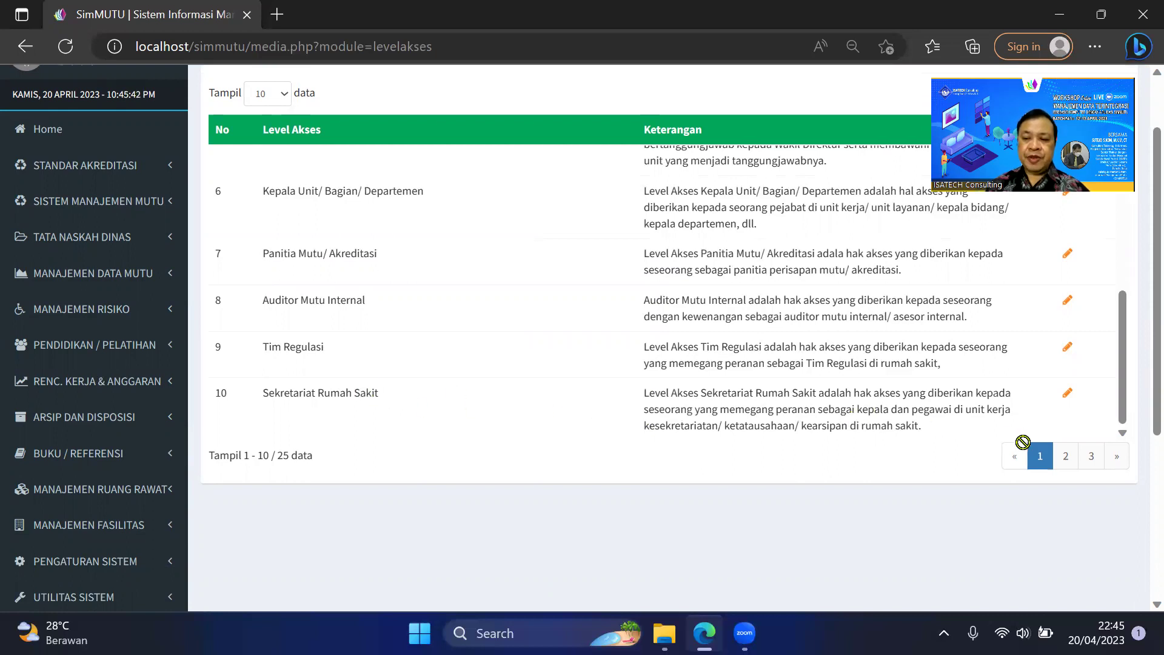
Show page 2 of the user levels and look through rows 11–20.
left_click(1066, 464)
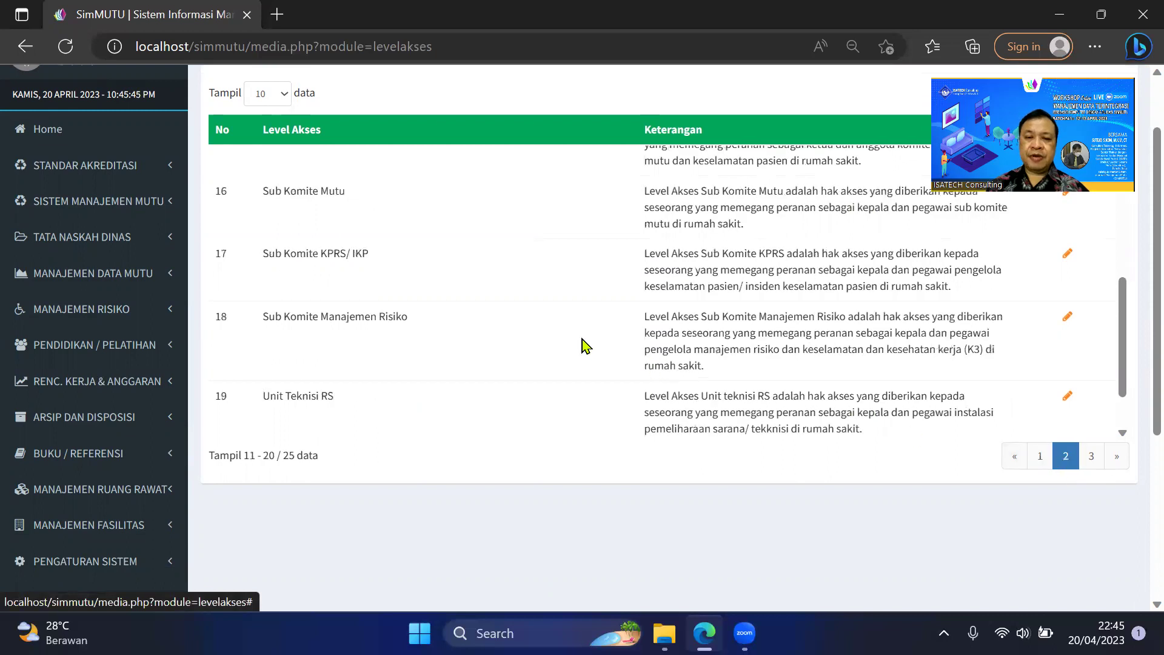
scroll(583, 338, "up", 3)
scroll(584, 337, "up", 2)
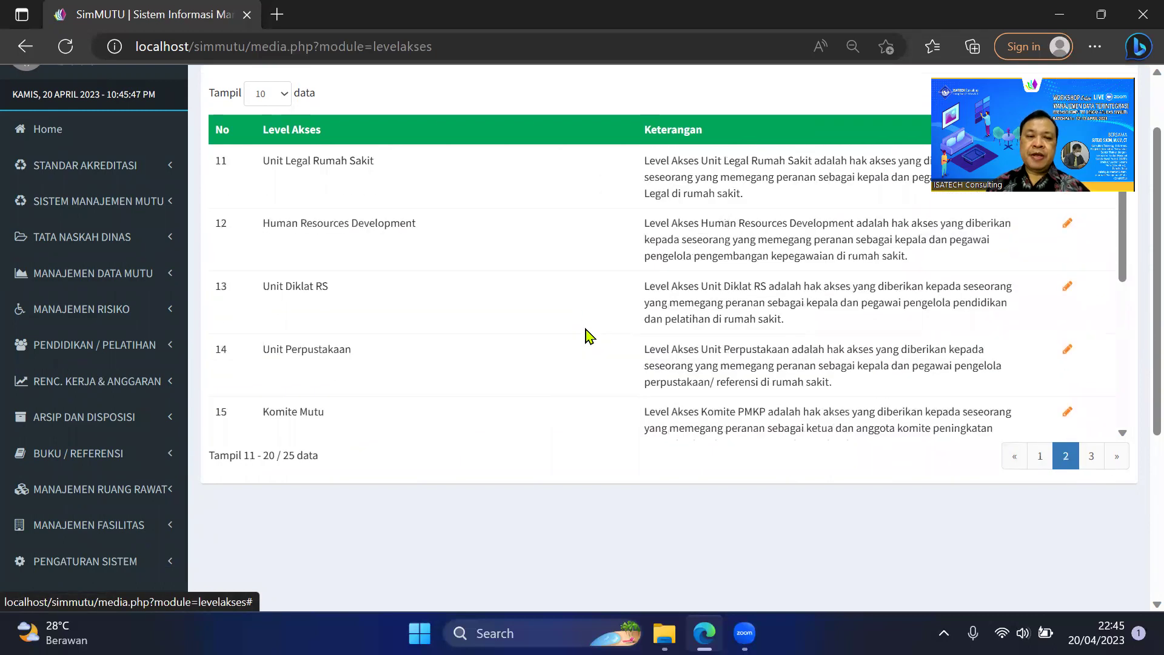
scroll(585, 301, "up", 1)
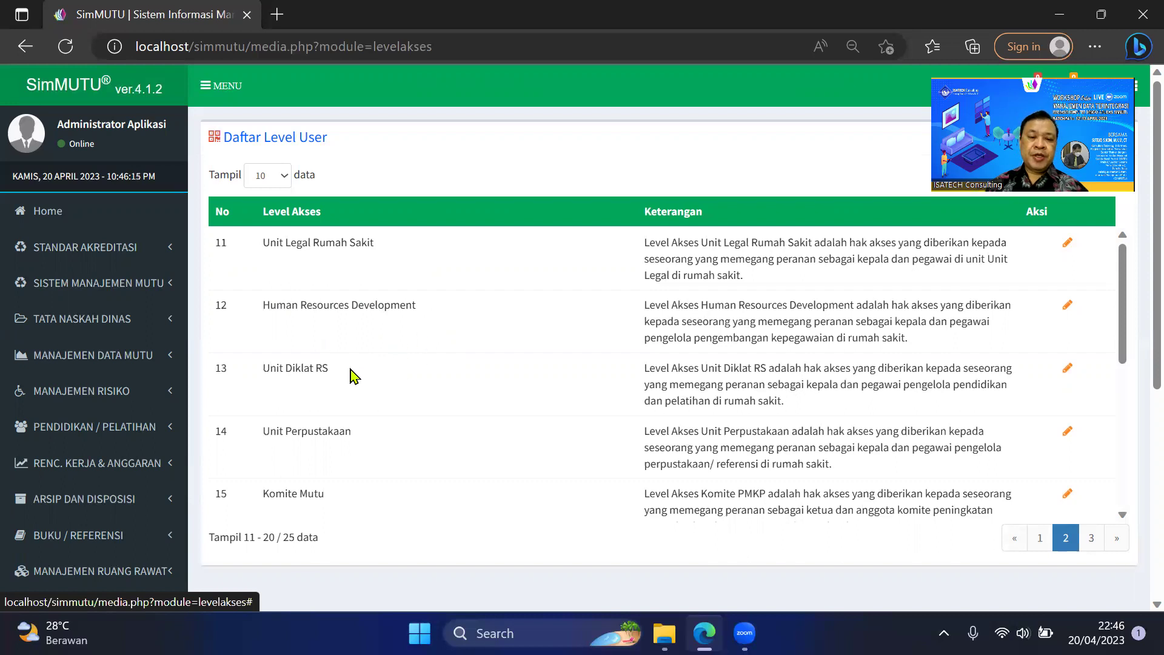
scroll(341, 379, "down", 2)
scroll(342, 370, "up", 1)
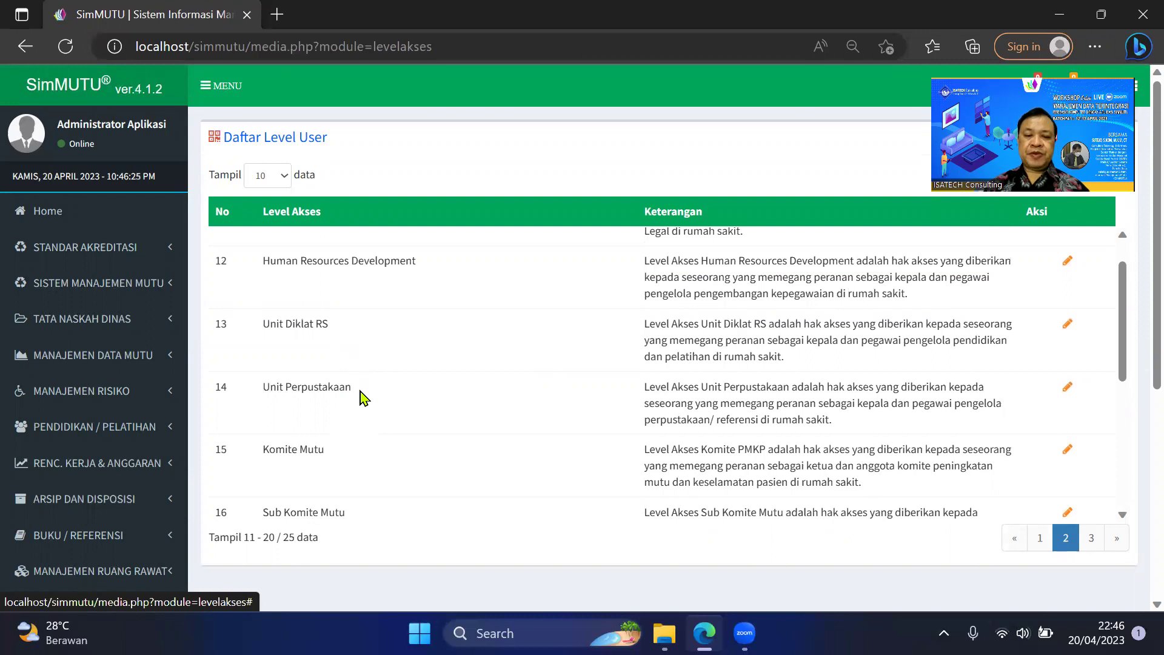
scroll(362, 398, "down", 1)
scroll(376, 382, "up", 1)
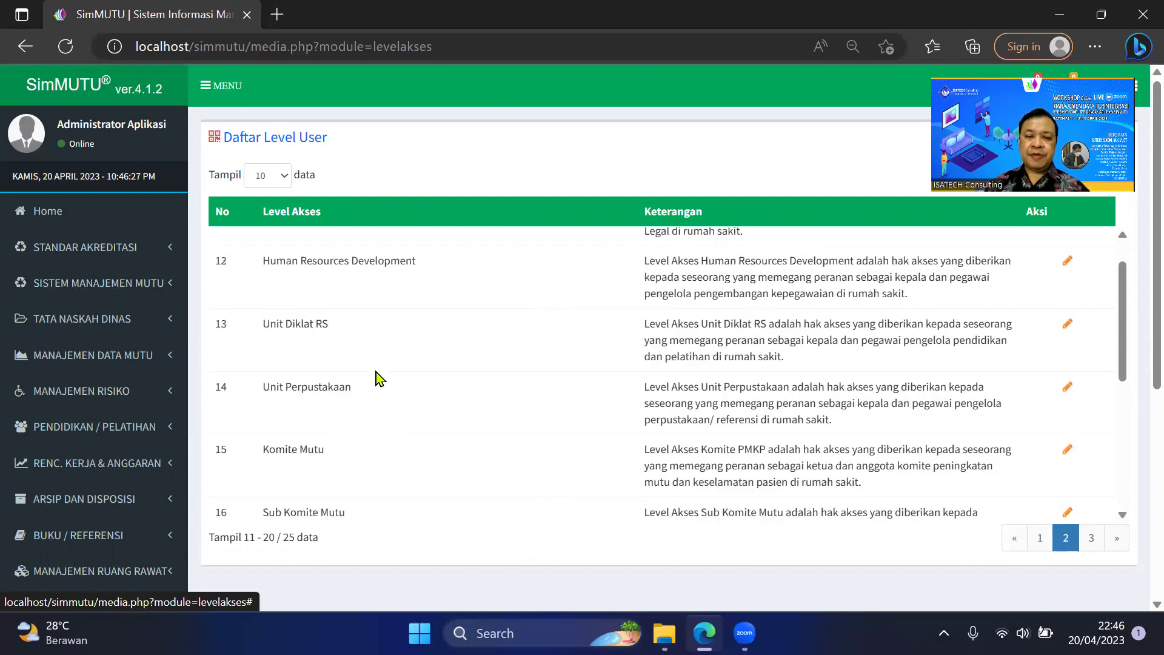
scroll(388, 382, "down", 1)
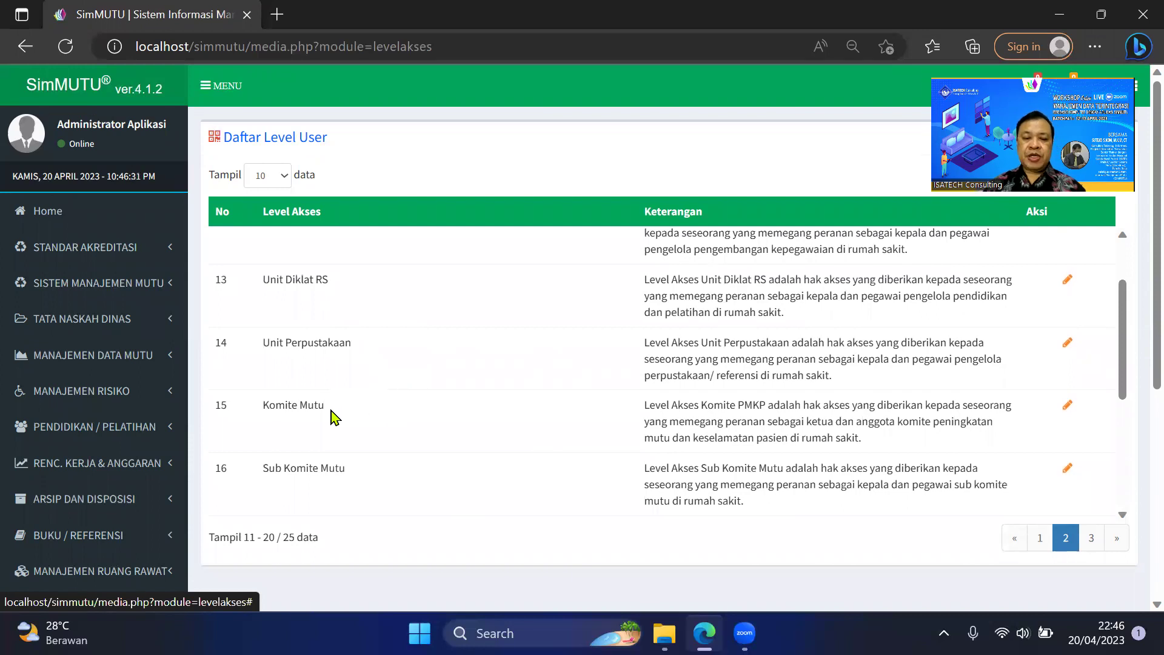
scroll(361, 442, "up", 2)
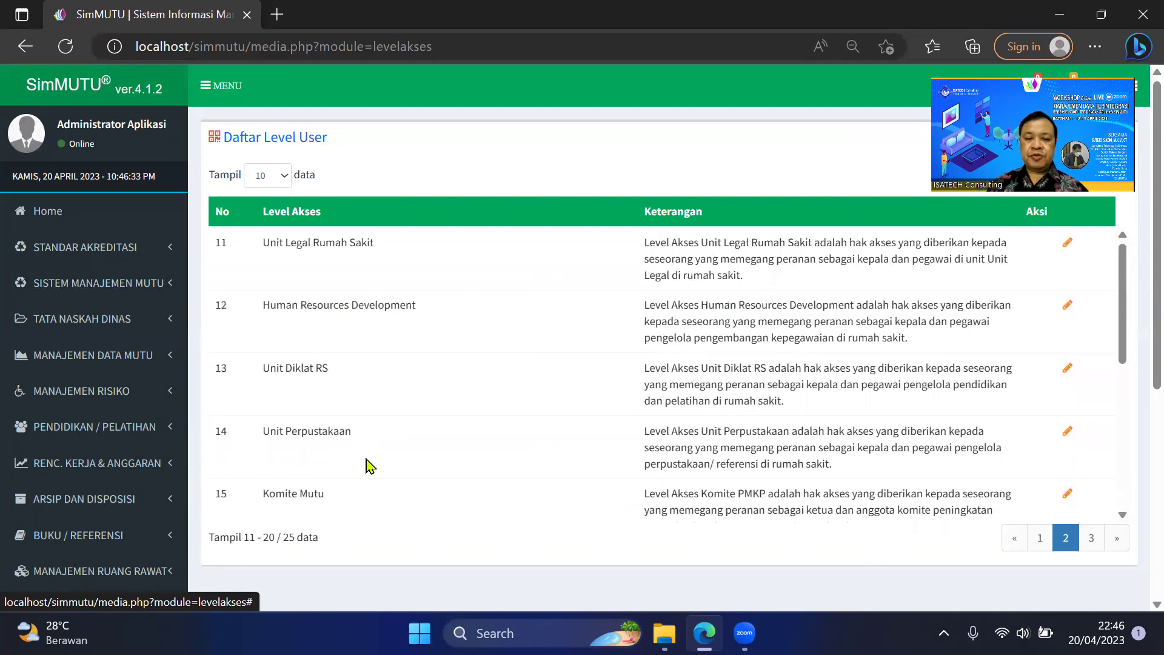
scroll(369, 466, "down", 4)
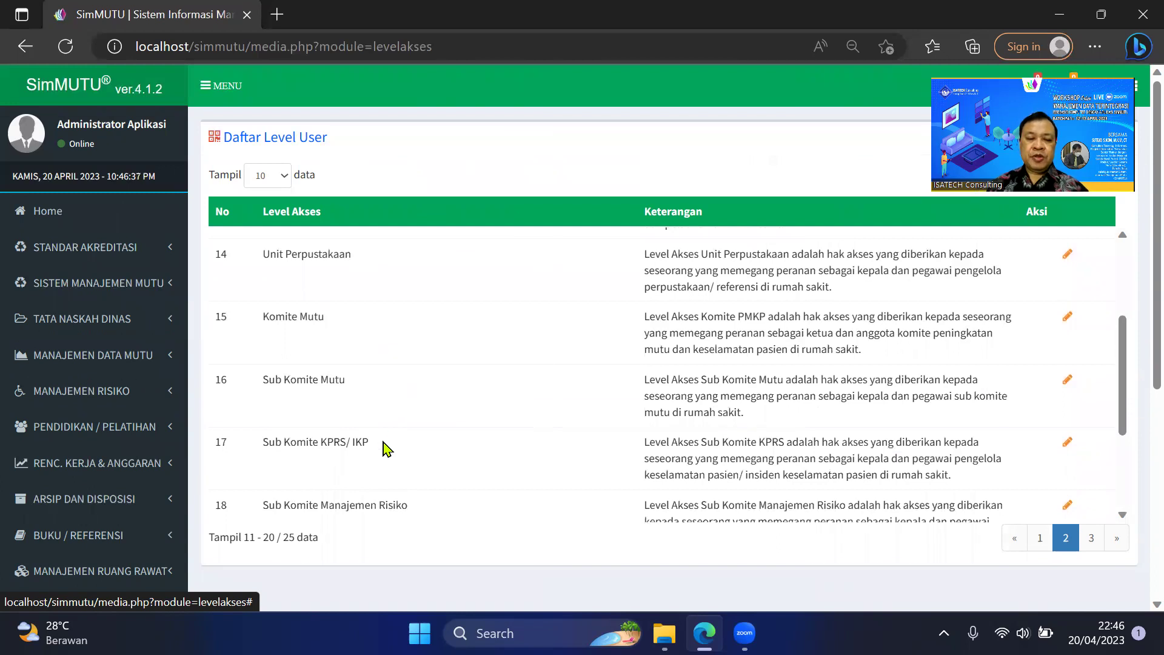
scroll(384, 435, "down", 1)
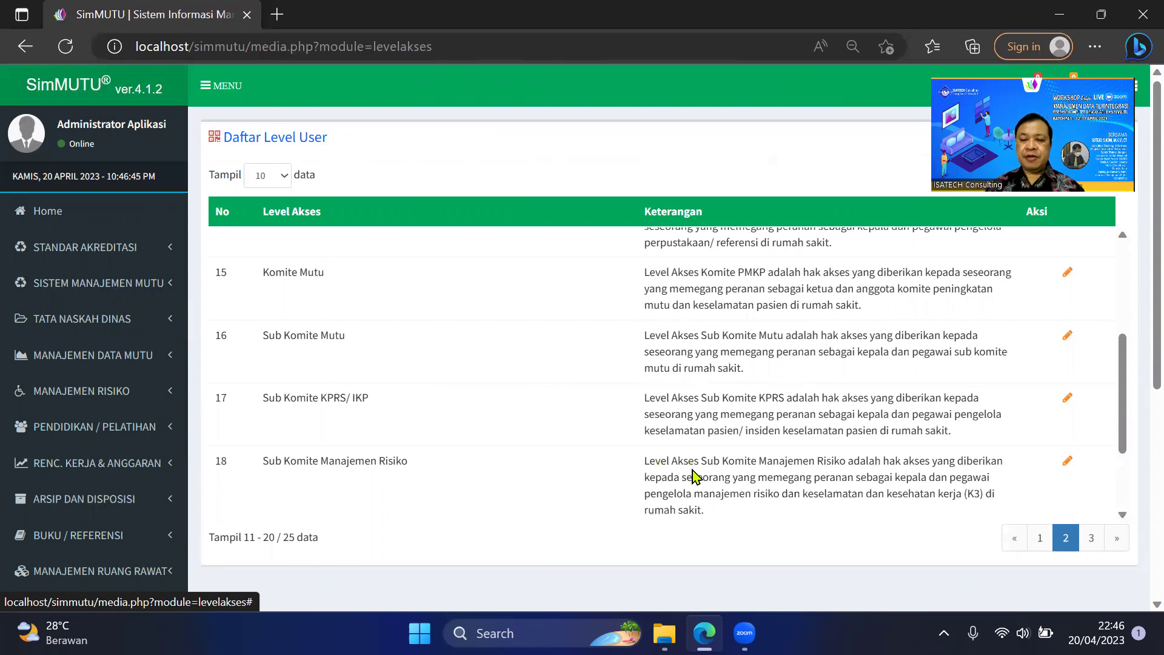
scroll(695, 476, "down", 1)
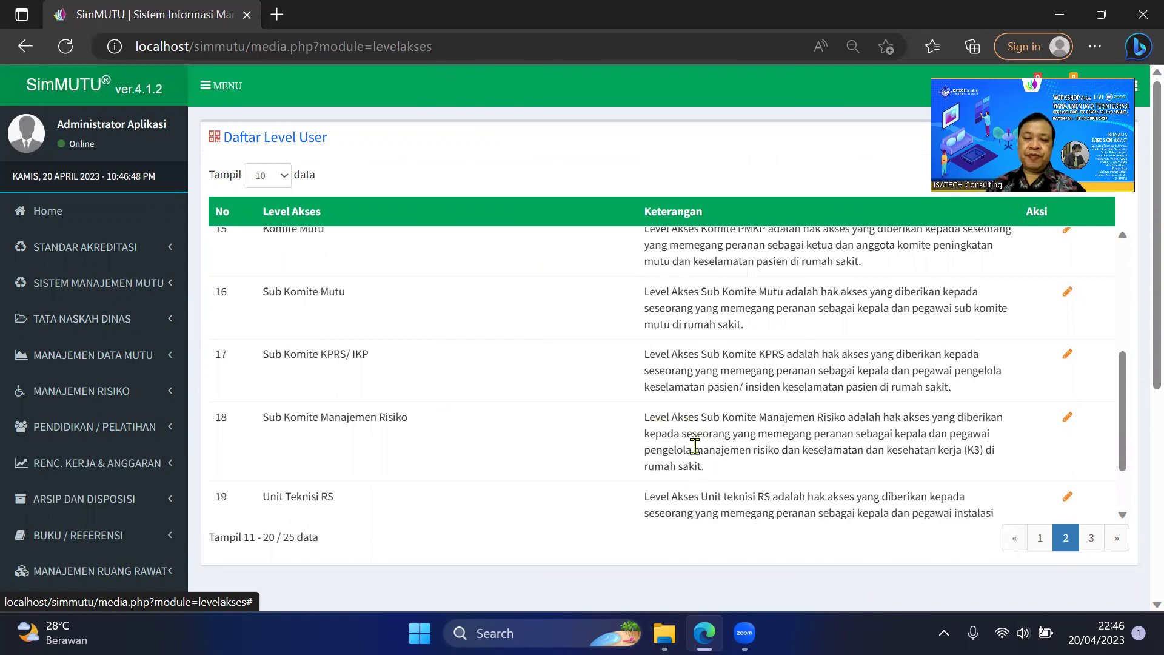
scroll(534, 468, "down", 1)
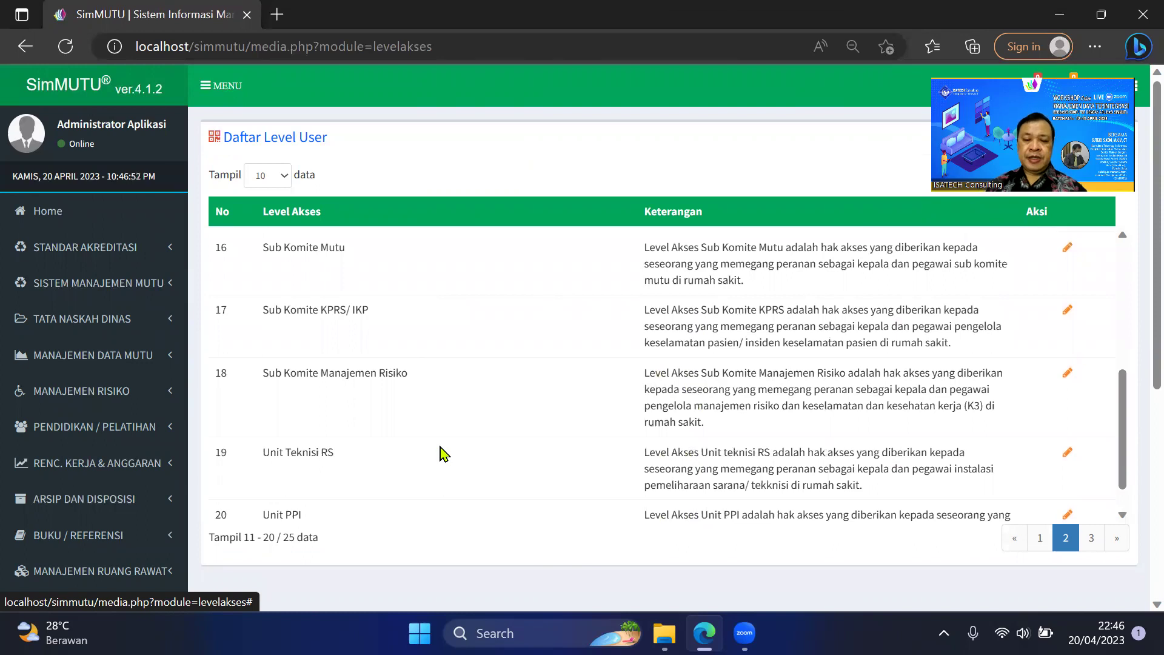
scroll(442, 452, "down", 1)
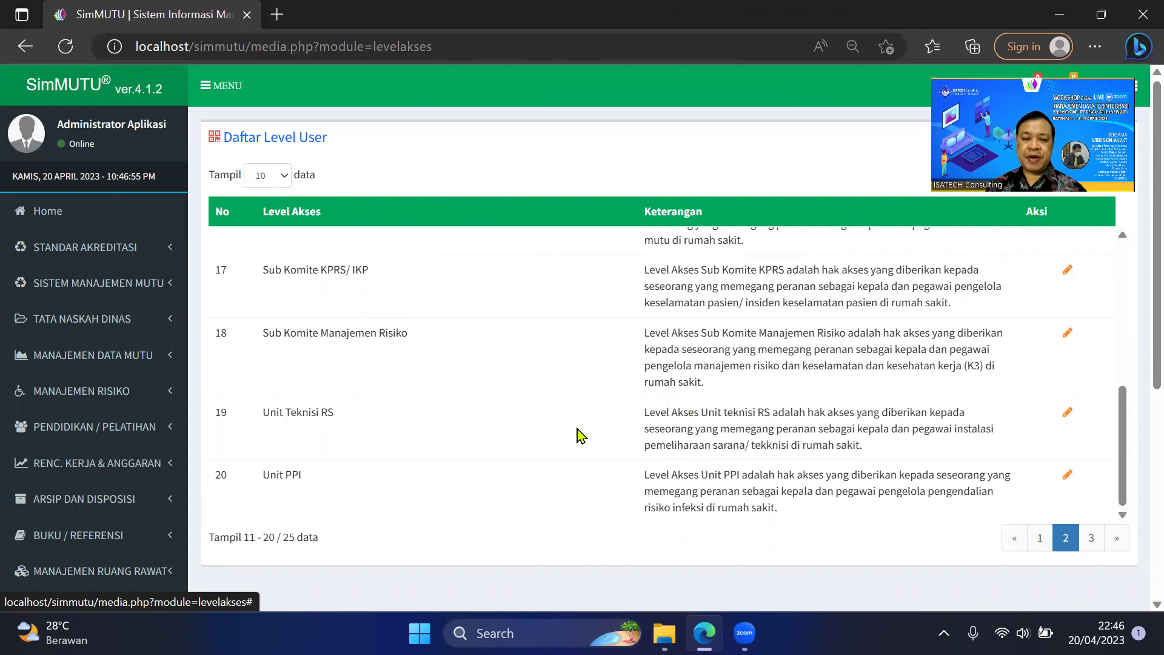
scroll(398, 434, "down", 1)
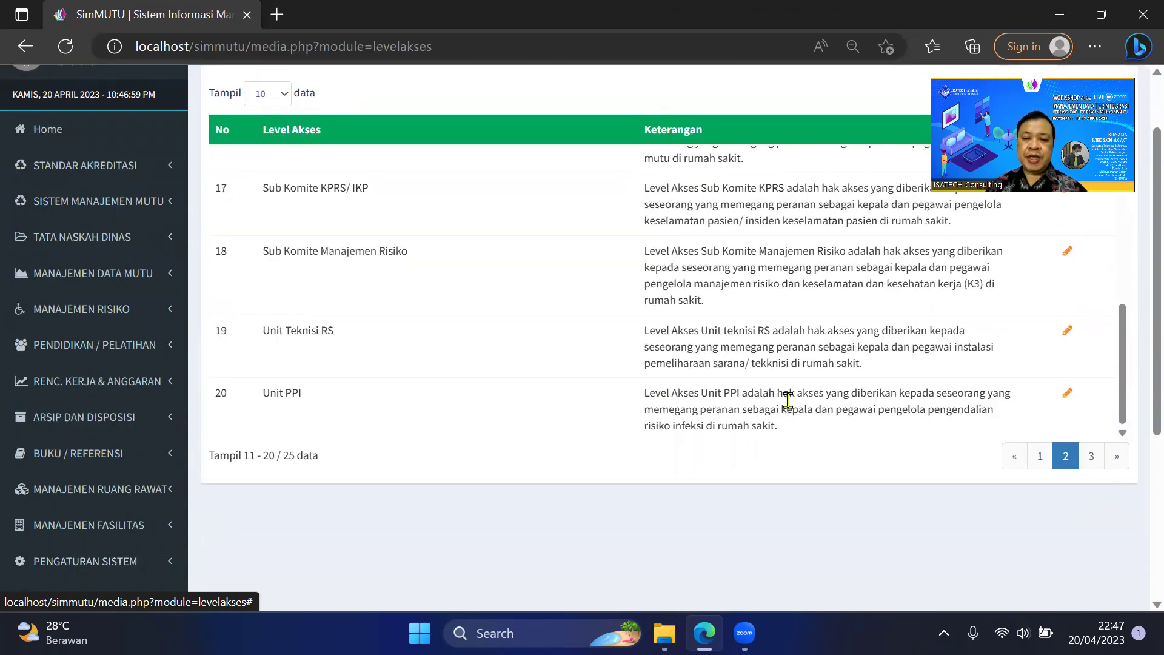
Go to page 3 to view levels 21–25, including Penanggungjawab Data Unit.
left_click(1092, 459)
scroll(580, 376, "up", 1)
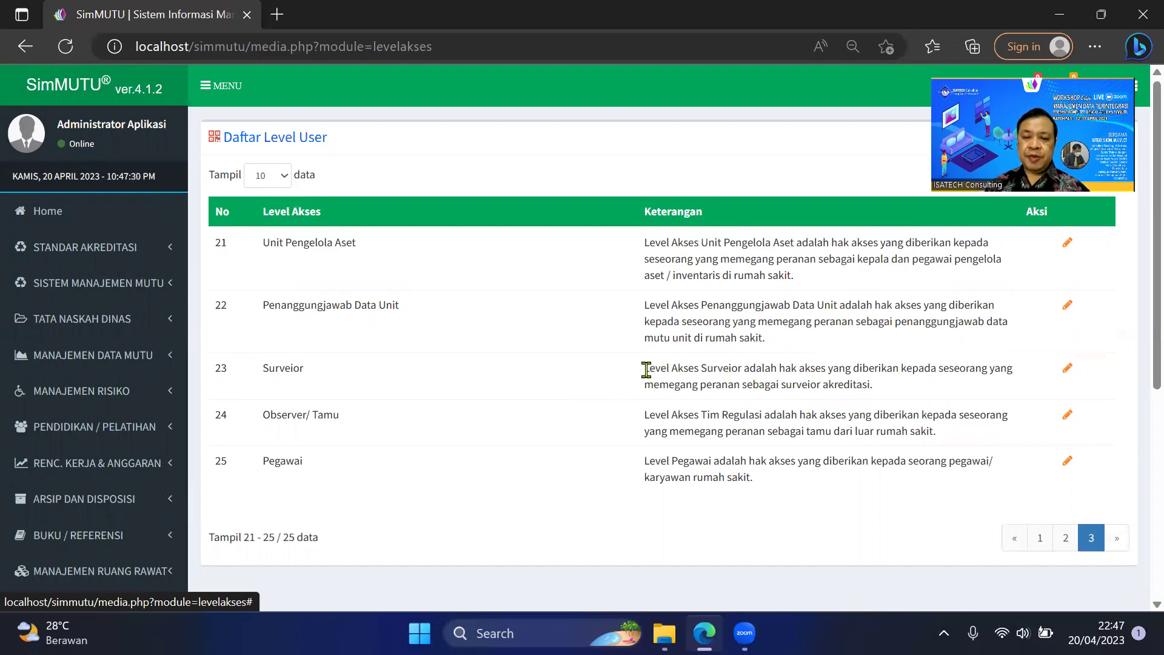
left_click_drag(645, 369, 731, 369)
left_click(486, 389)
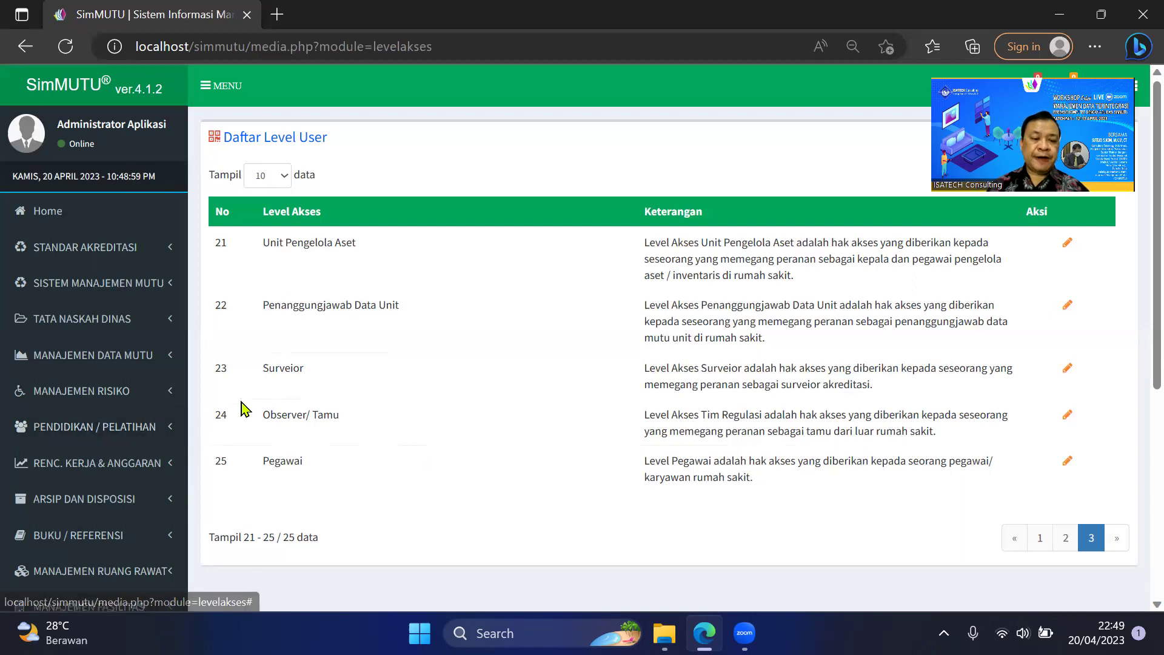
Expand PENGATURAN SISTEM and its Pengaturan User submenu in the sidebar.
scroll(292, 387, "down", 2)
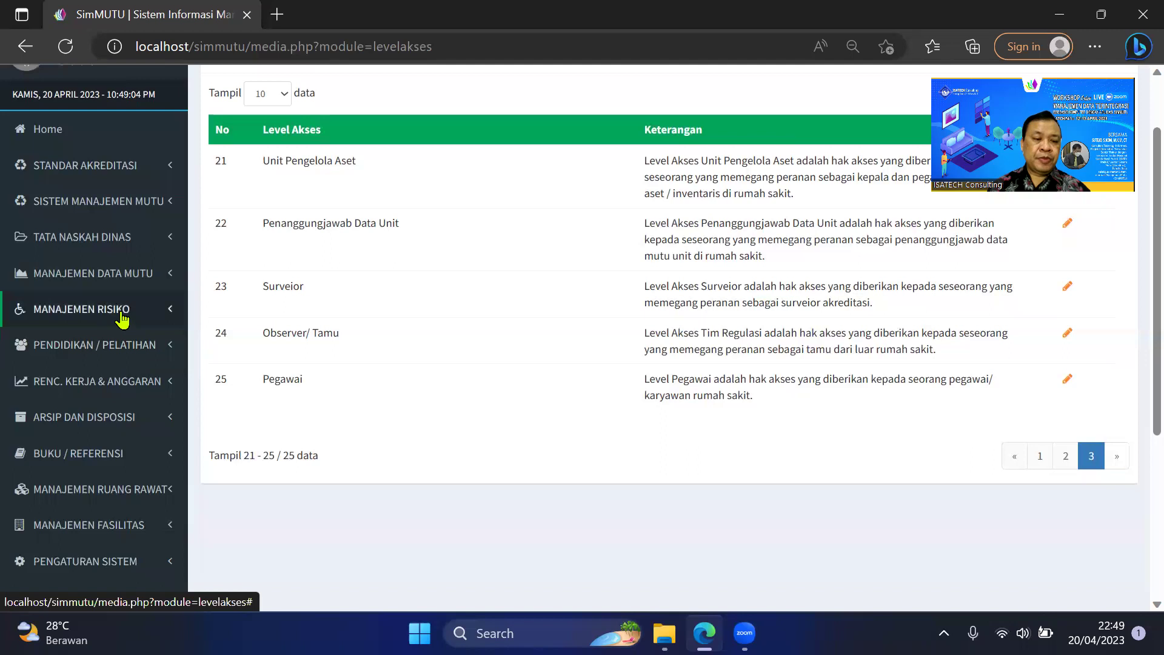
scroll(124, 469, "down", 2)
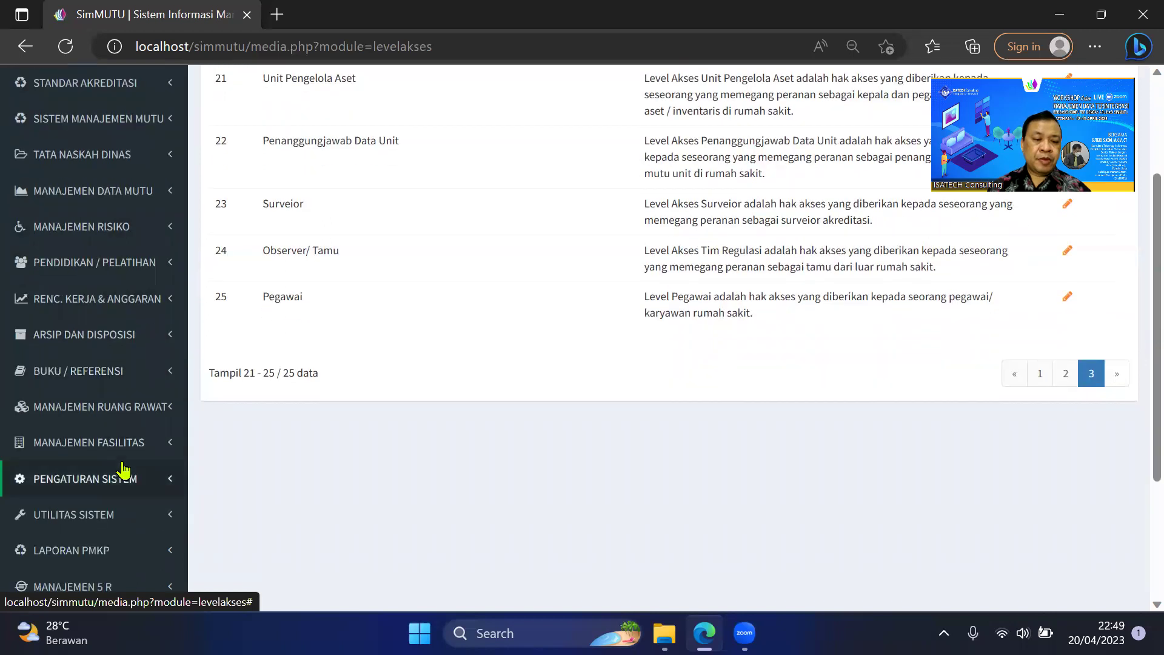
left_click(122, 483)
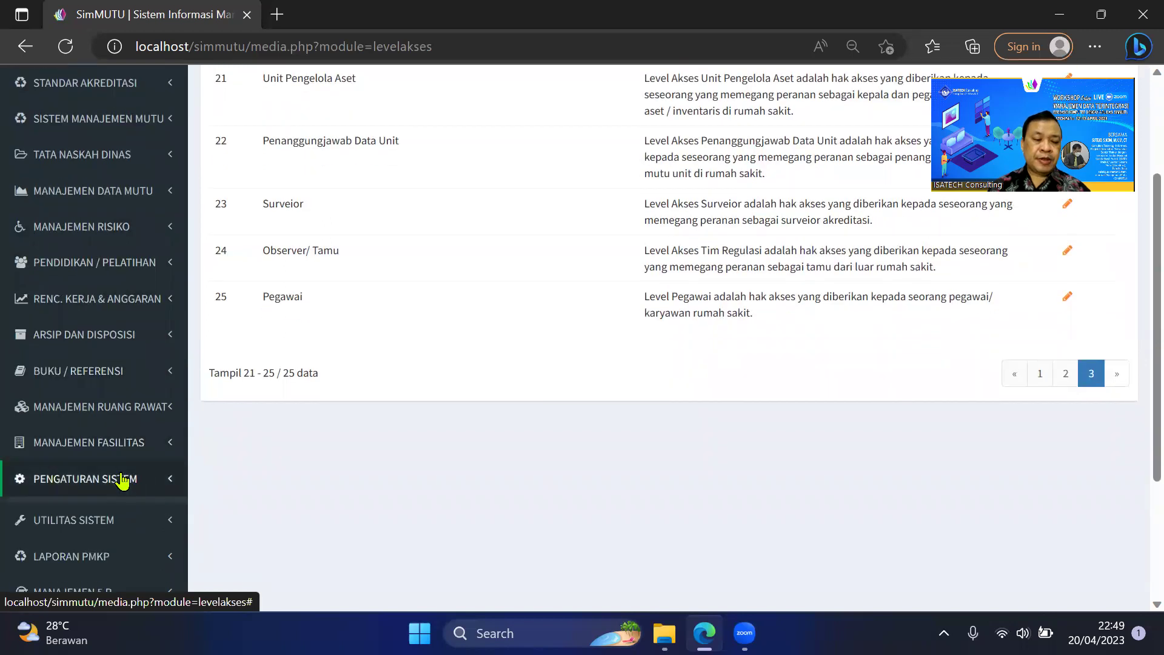
scroll(141, 474, "down", 4)
left_click(118, 395)
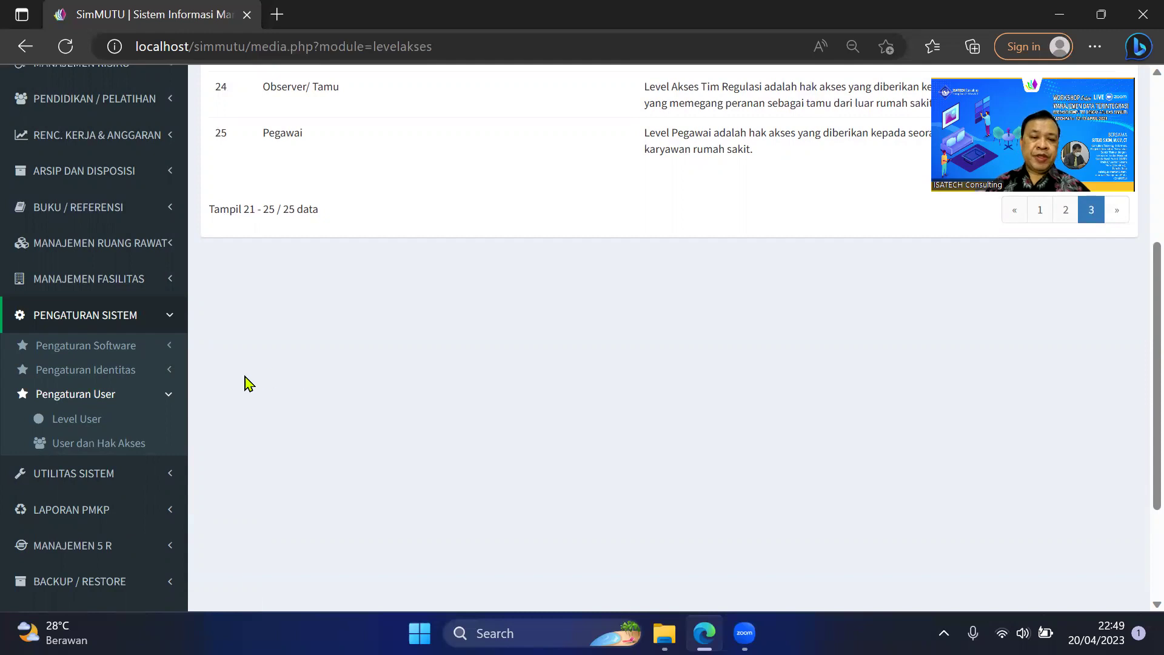
scroll(245, 384, "down", 2)
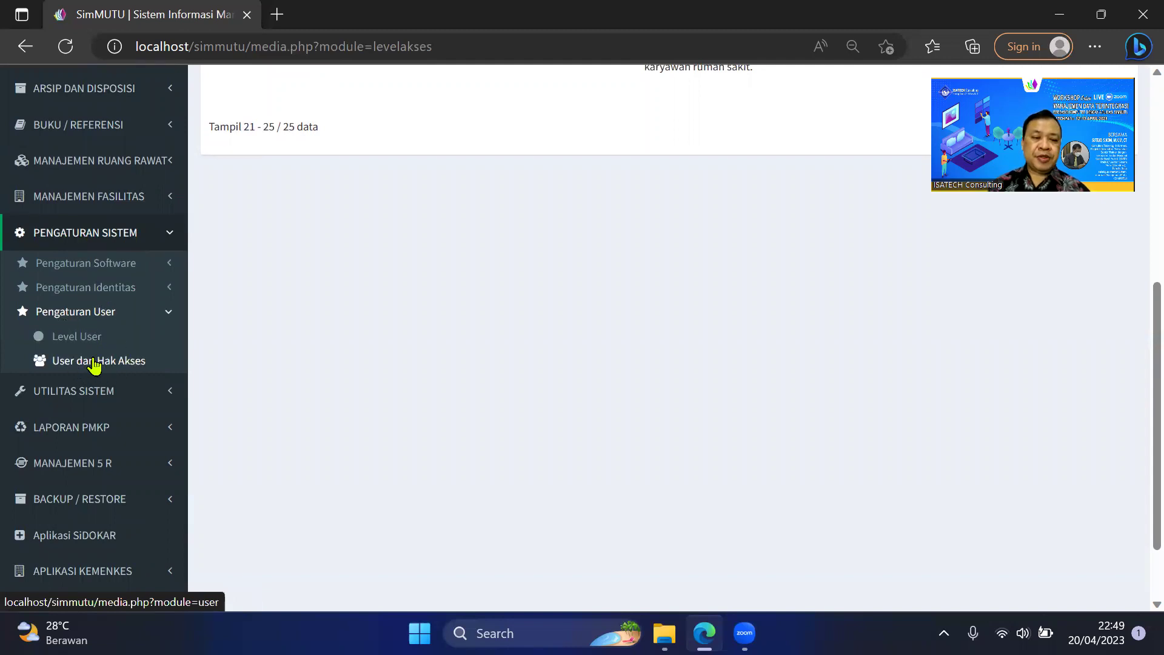
Go to User dan Hak Akses and bring up the user list's action menu.
left_click(115, 369)
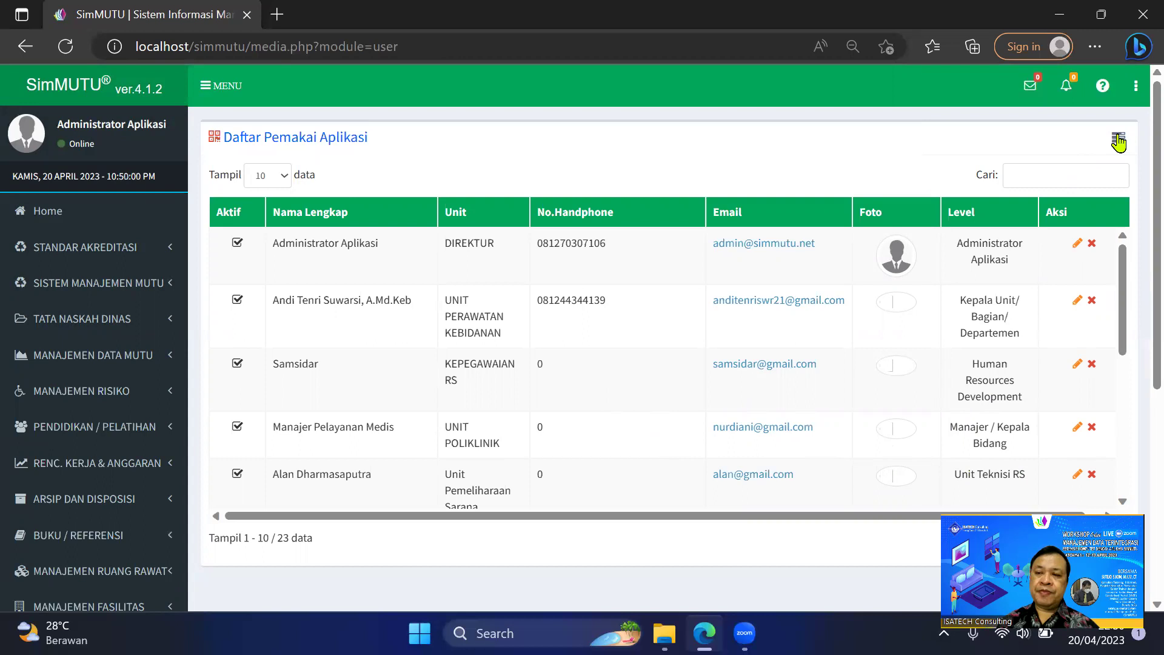
left_click(1119, 143)
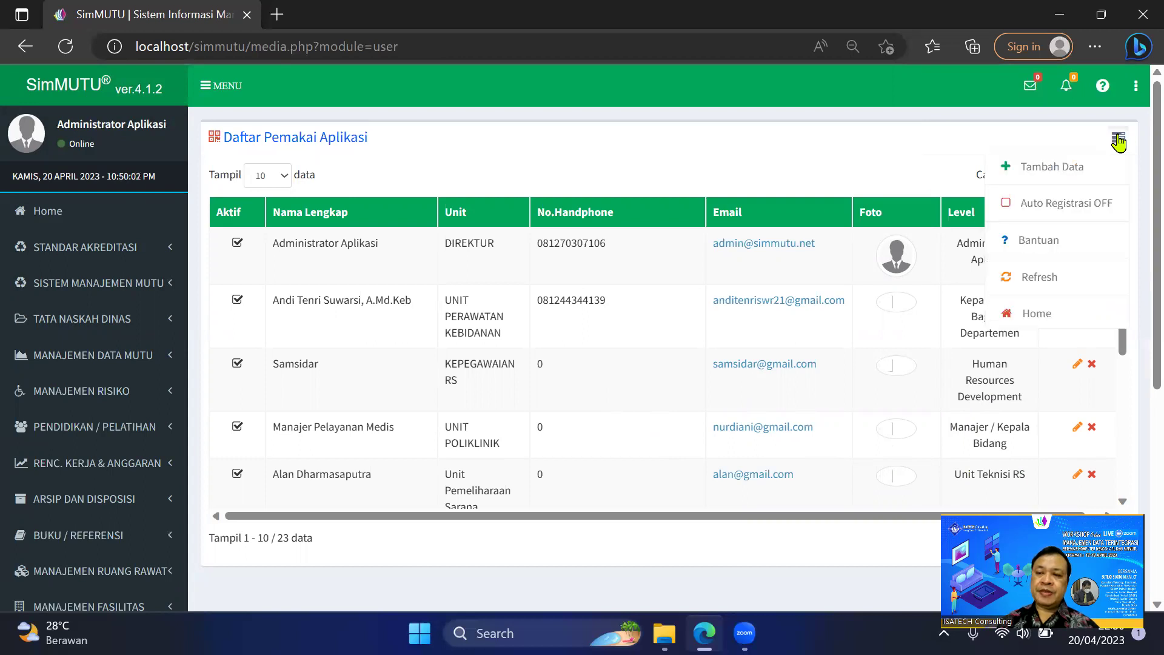
Start a new user profile and set Unit Layanan to UNIT CSSD.
left_click(1041, 172)
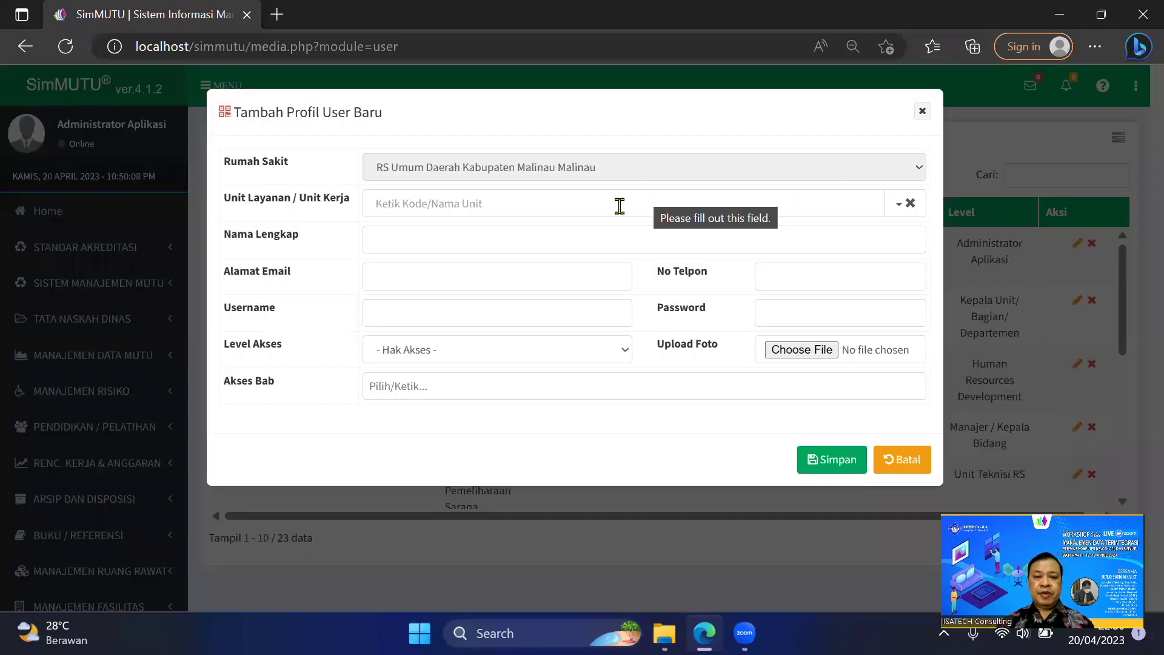
left_click(607, 200)
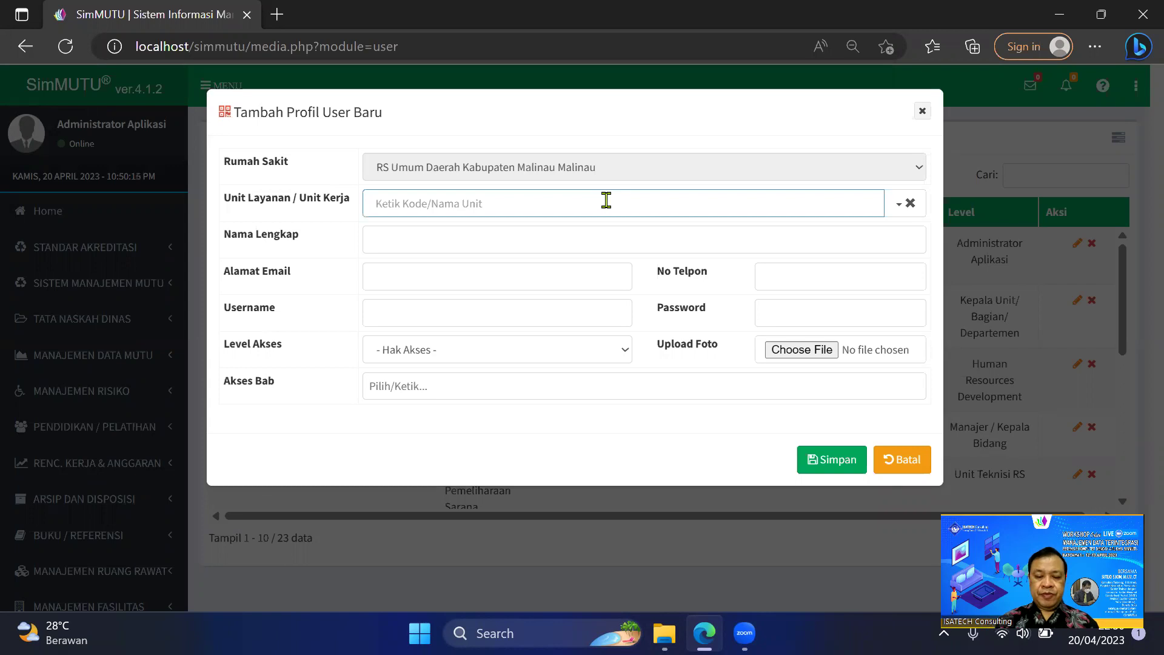
type("tek")
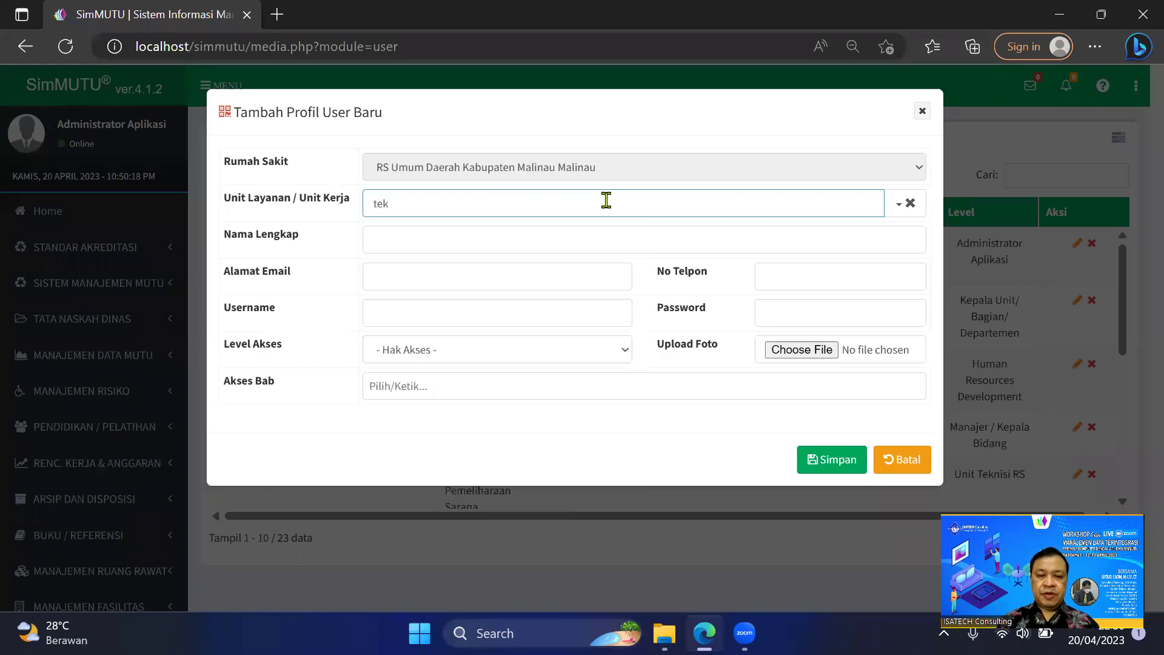
key("BackSpace")
key("BackSpace")
key("BackSpace")
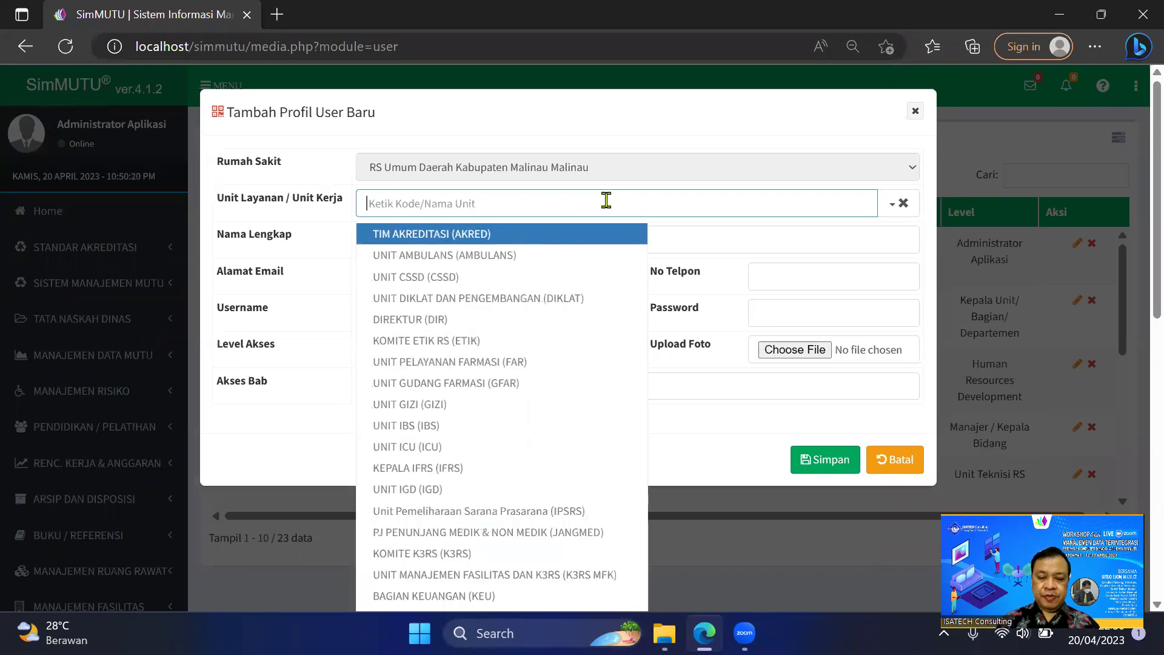
type("mut")
key("BackSpace")
key("BackSpace")
key("BackSpace")
type("data")
key("BackSpace")
key("BackSpace")
key("BackSpace")
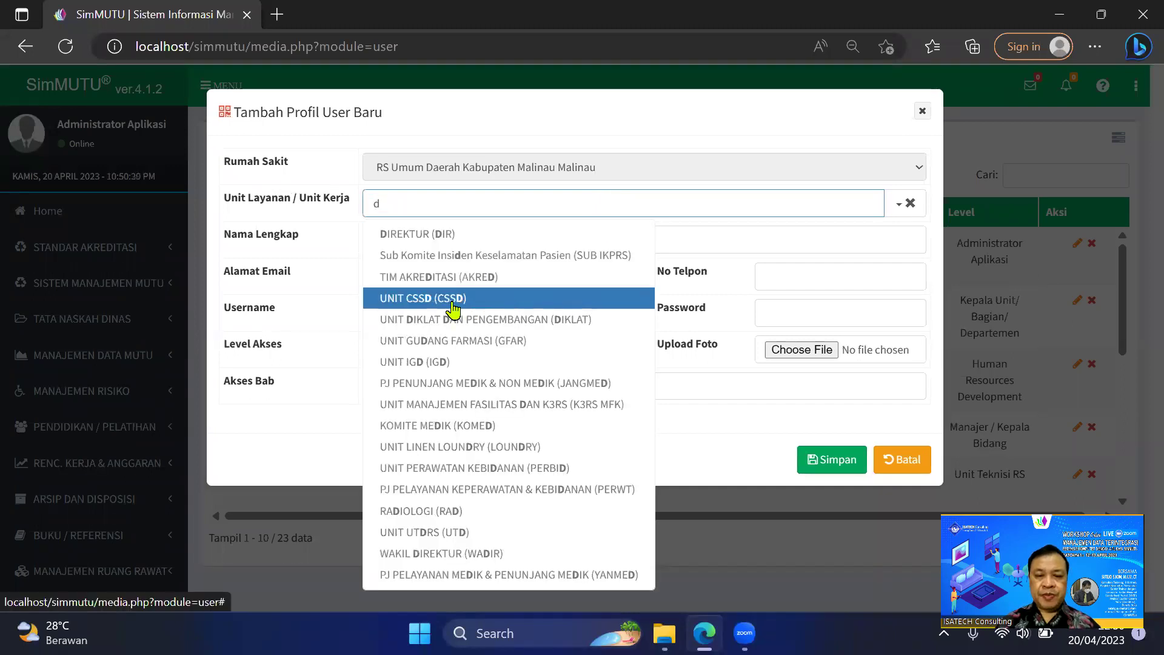
left_click(431, 297)
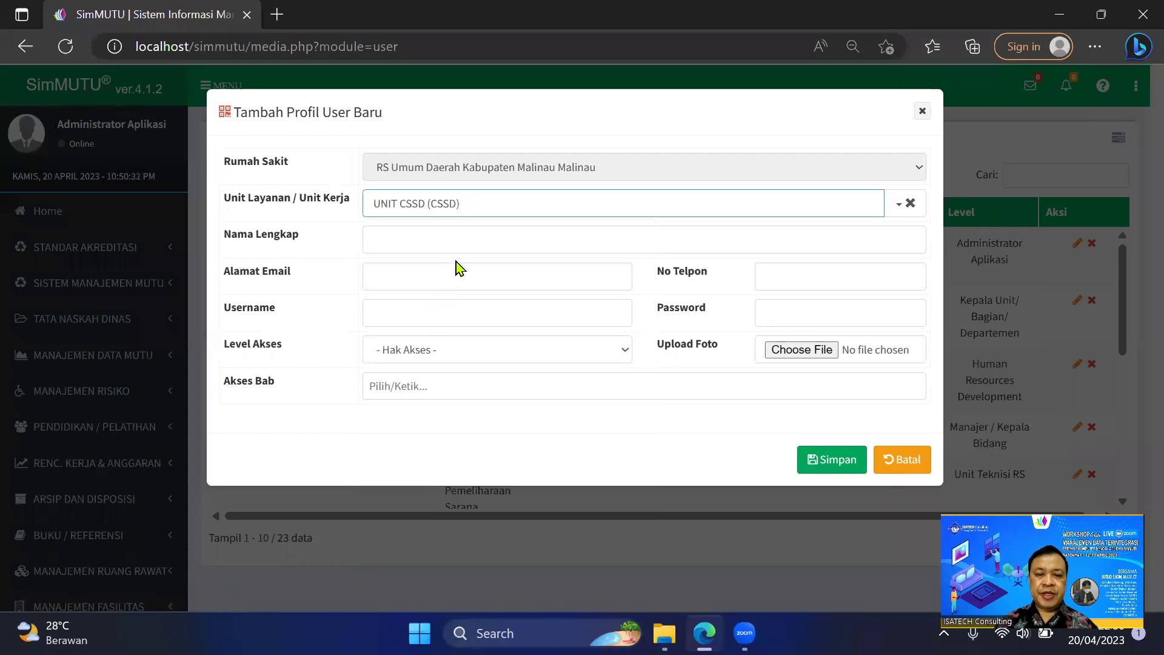
Fill in the user's full name, e-mail address, phone number and login username.
left_click(455, 238)
type("Sutejo, S.Kom, M.K.M")
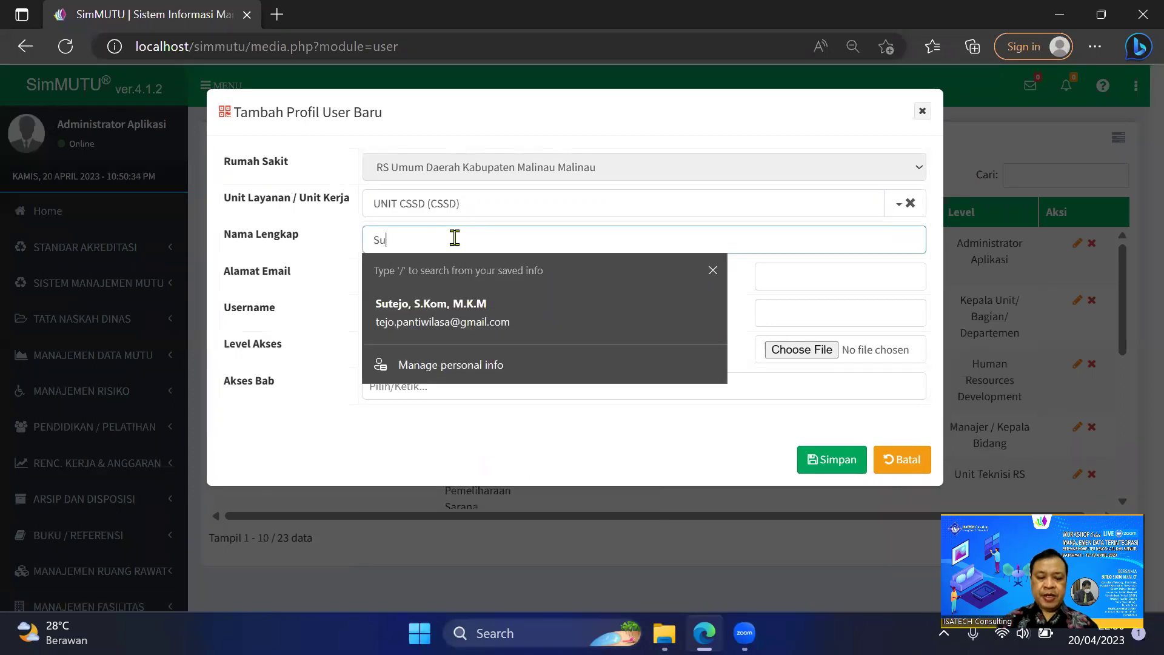
left_click(346, 294)
left_click(411, 276)
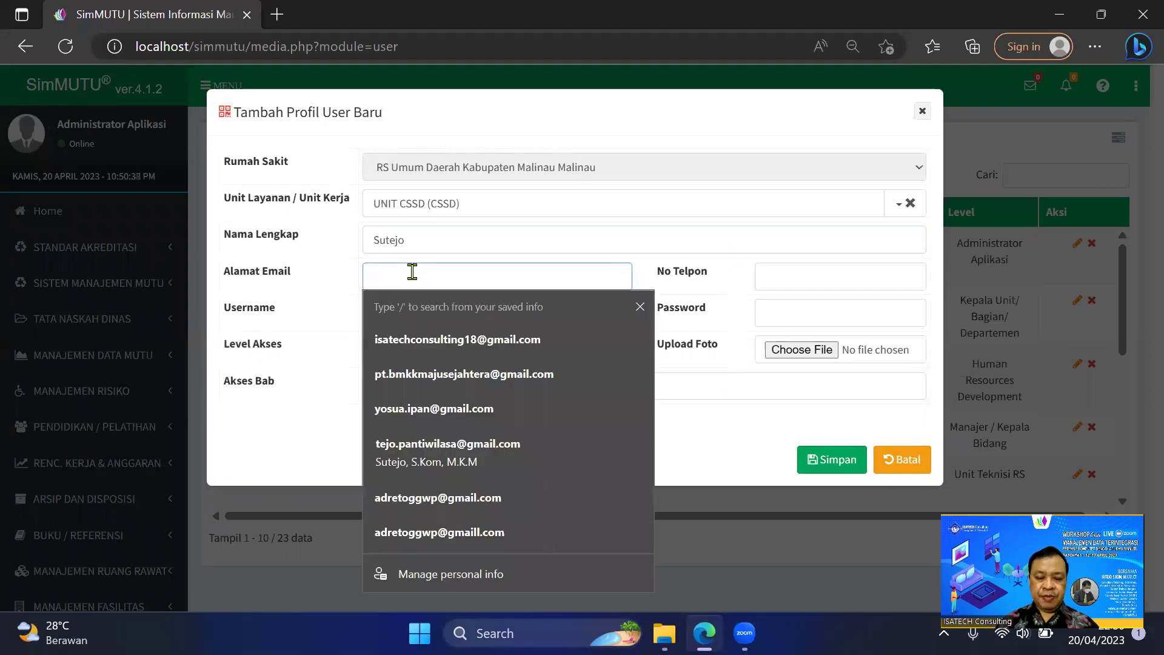
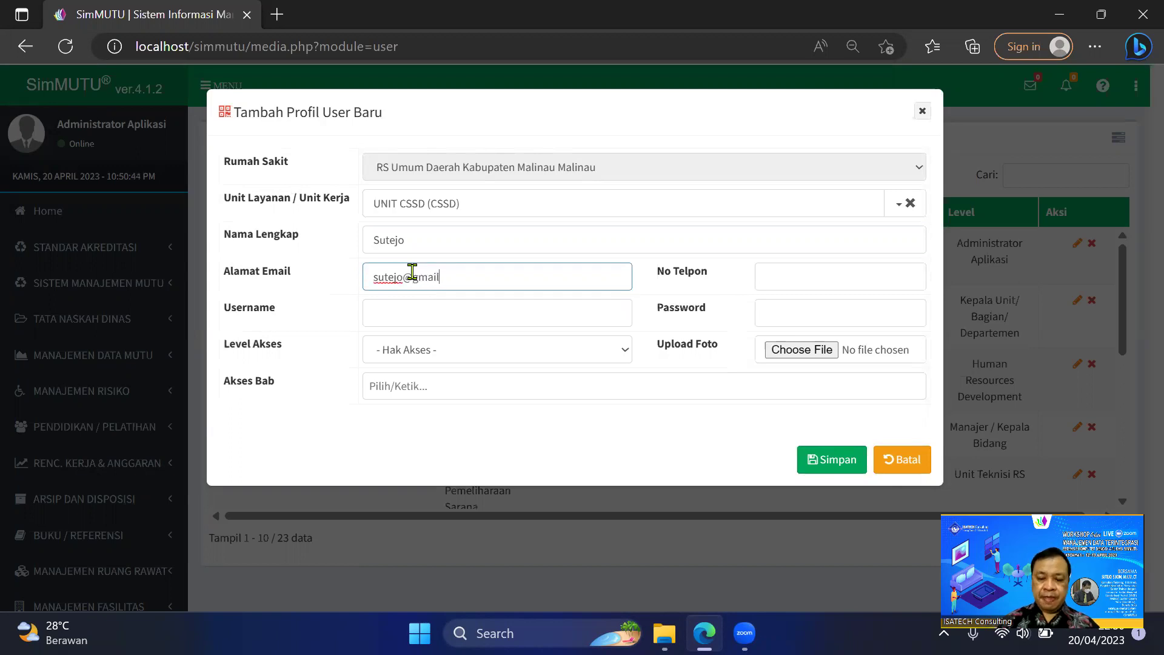
left_click(779, 285)
type("081")
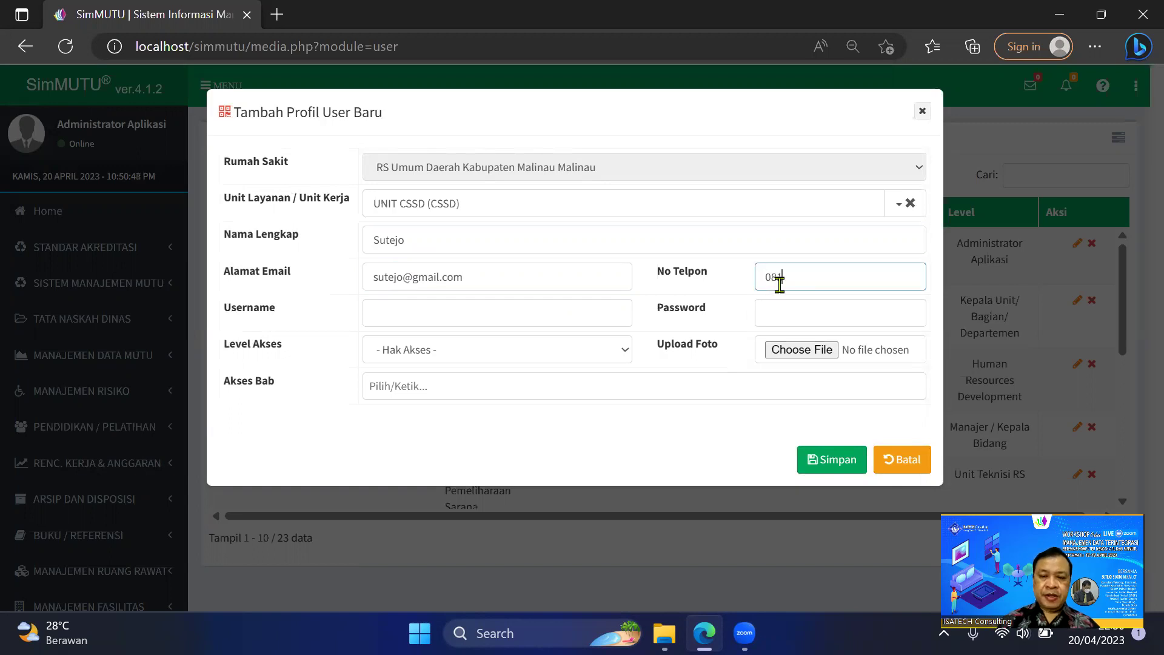
left_click(423, 308)
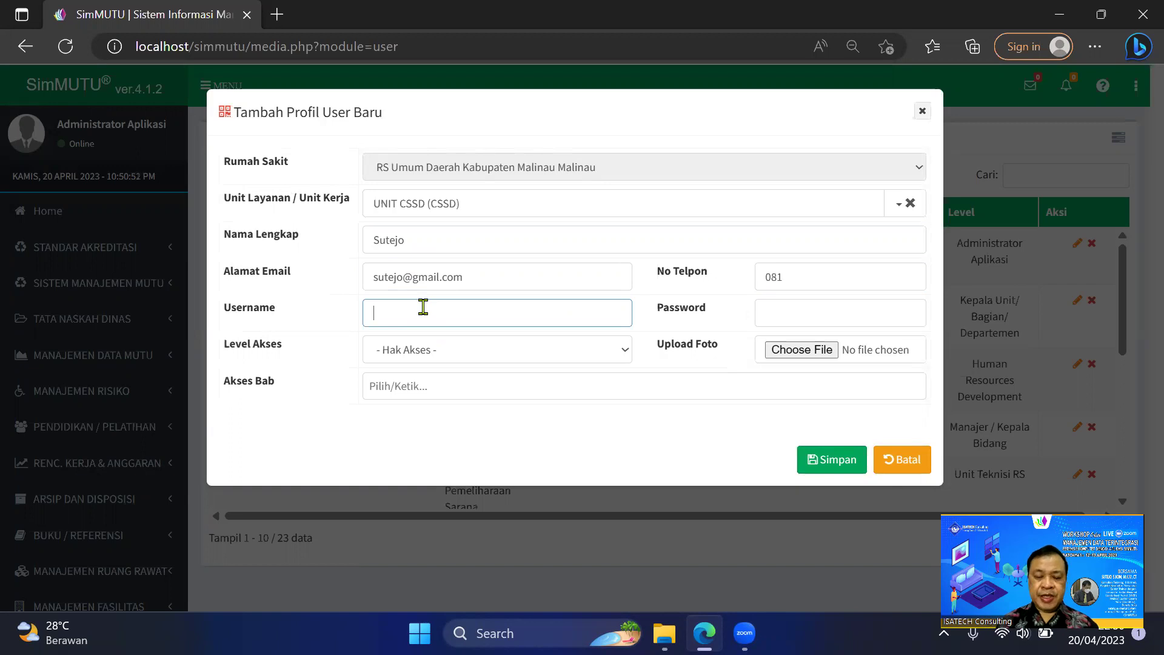
type("css")
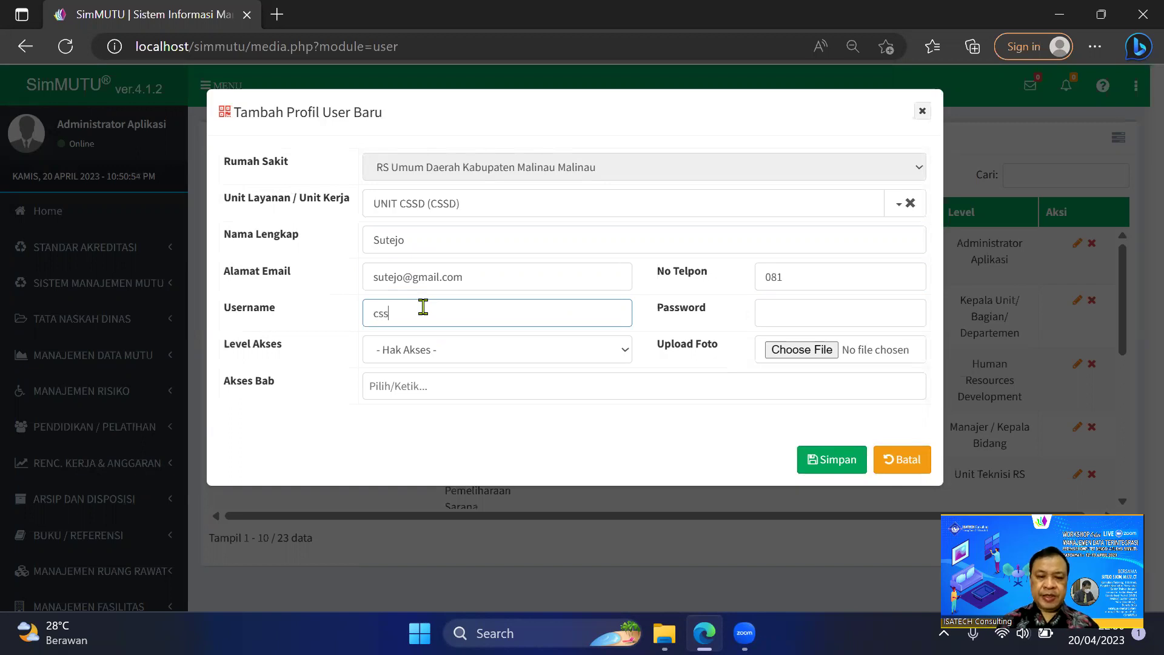
type("dka")
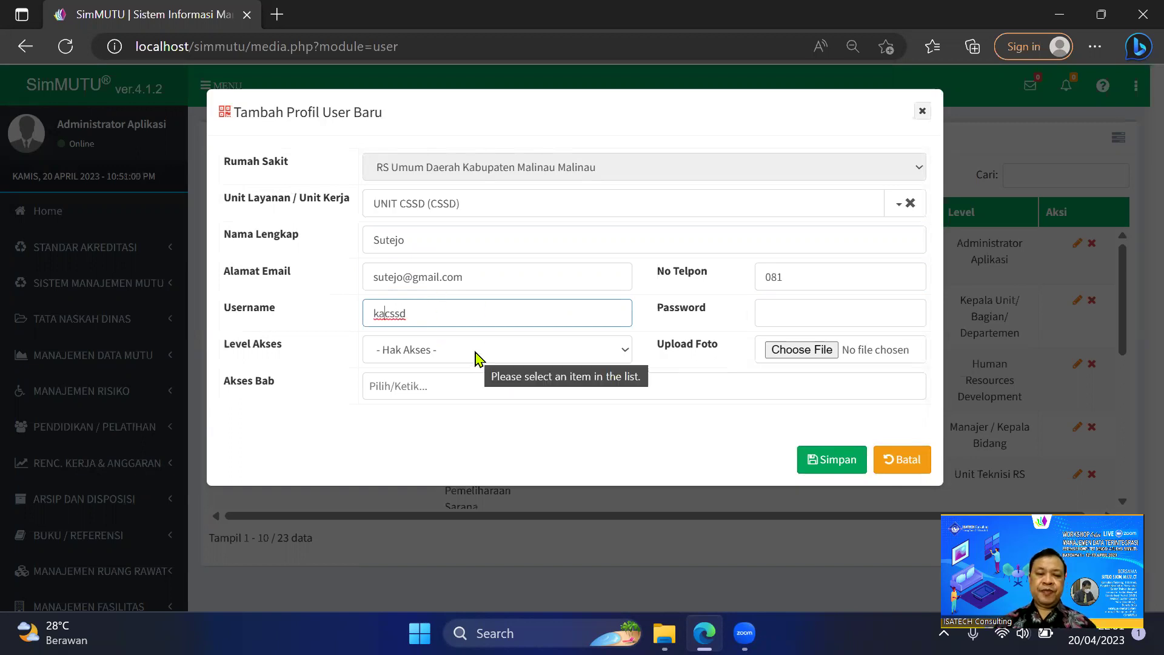
left_click(476, 358)
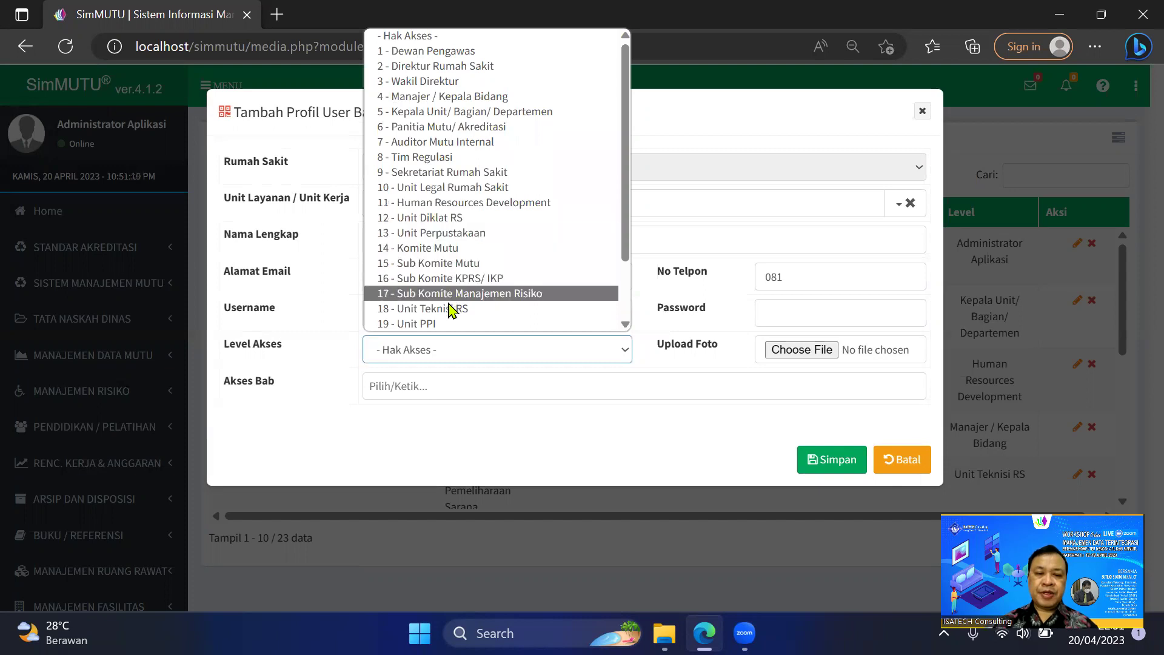
Assign level 5 - Kepala Unit/ Bagian/ Departemen, set a password, and save the new user.
left_click(445, 115)
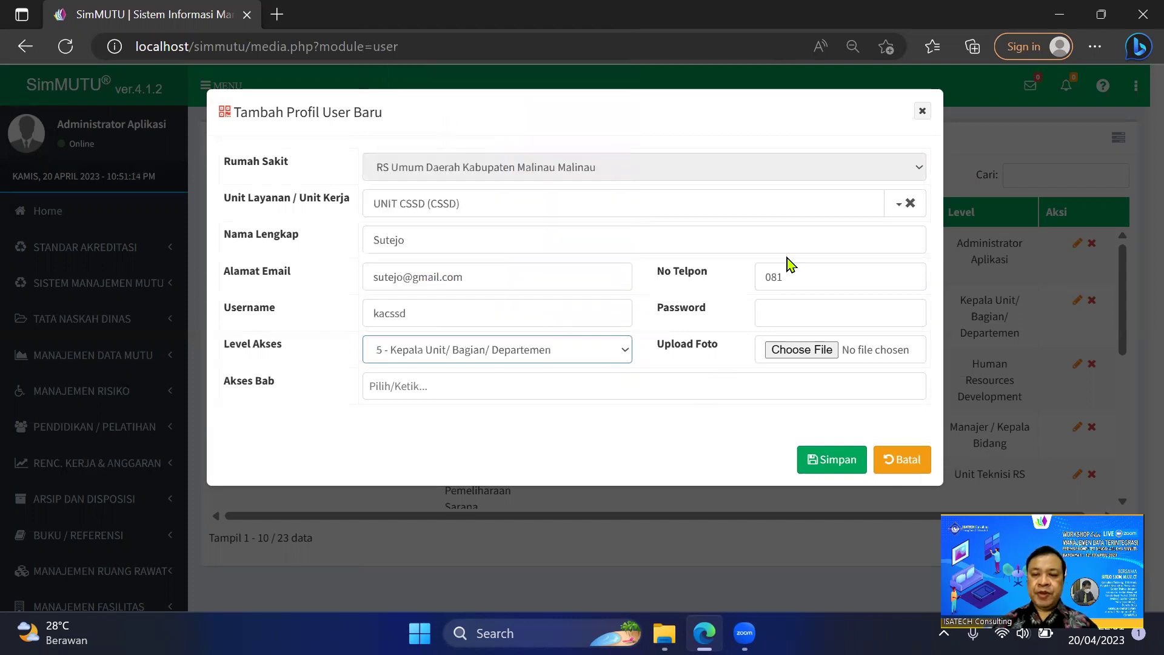
left_click(782, 312)
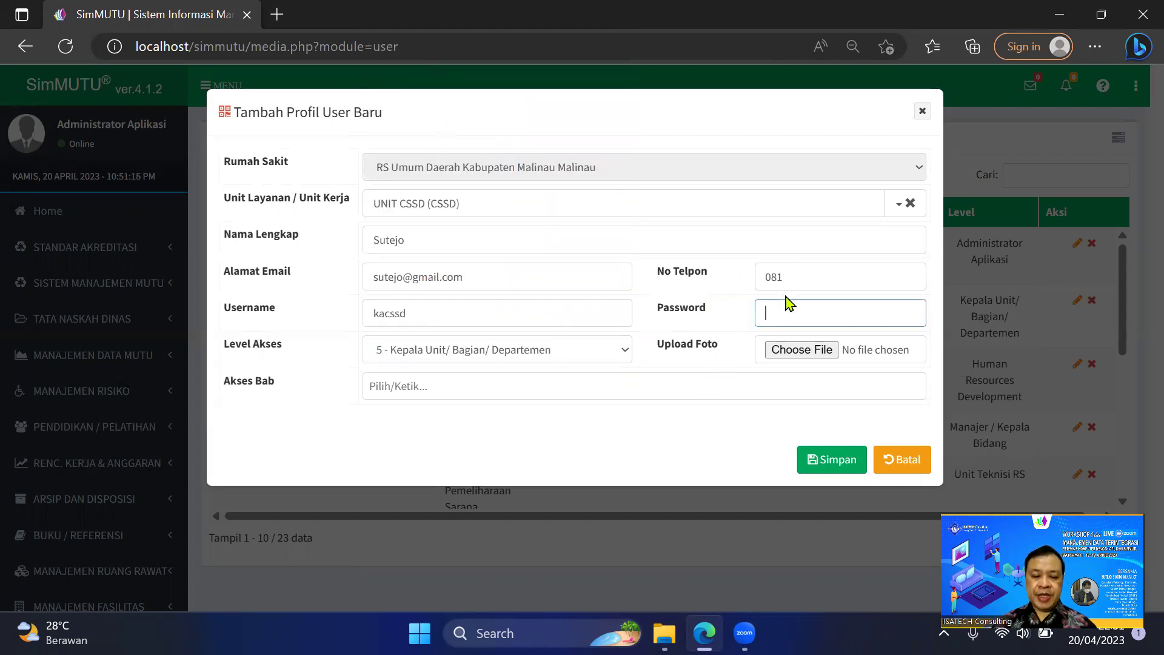
type("12345")
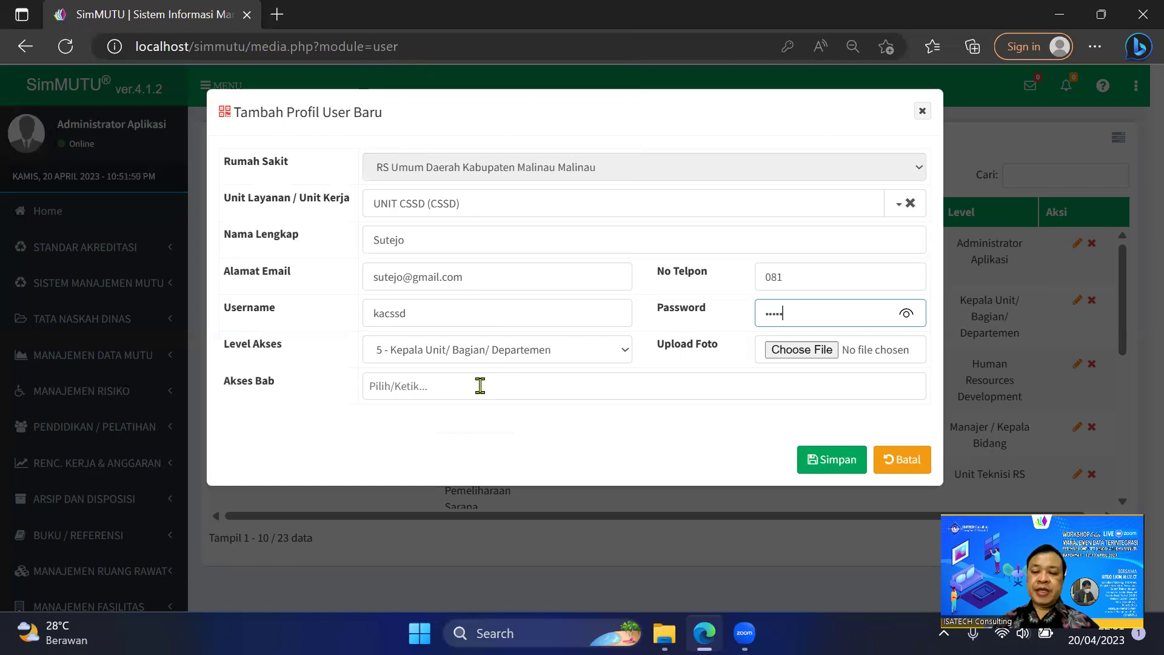
left_click(480, 385)
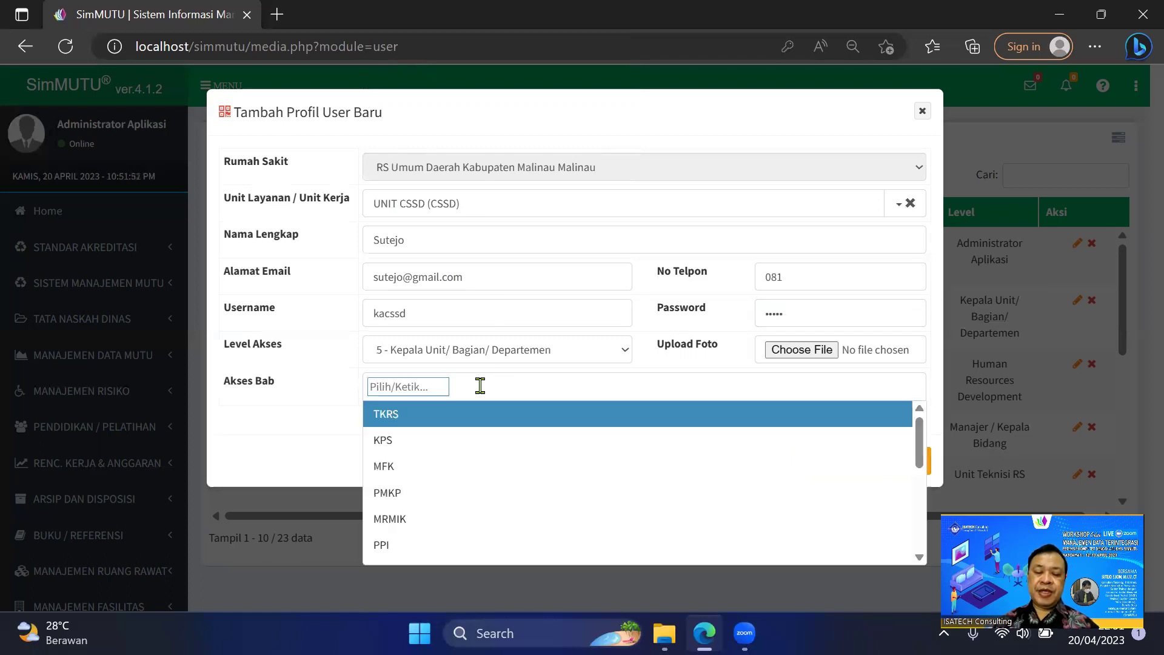
left_click(326, 428)
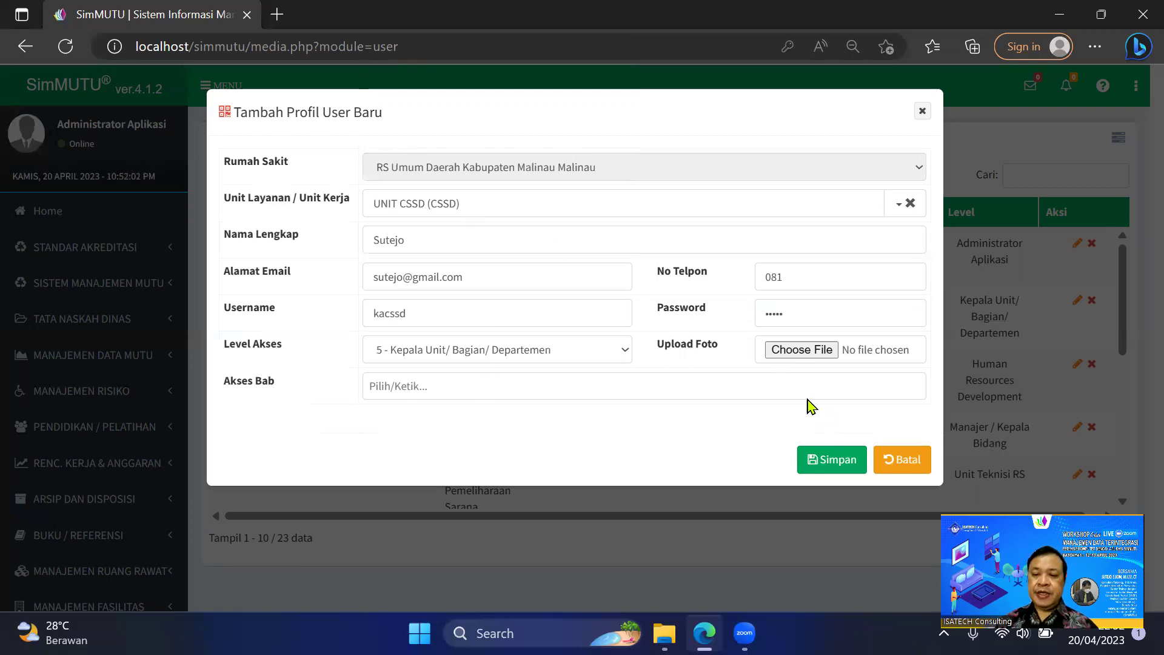
left_click(831, 464)
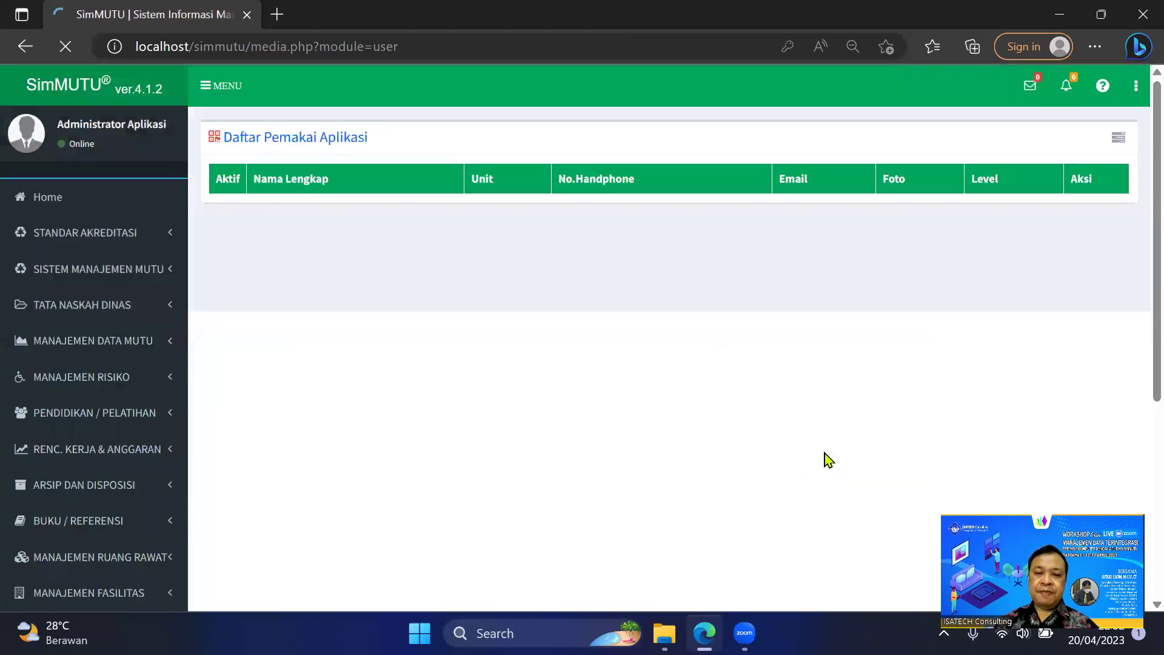
Search the user list for the new UNIT CSSD user and open their Edit Profil User form.
left_click(1056, 177)
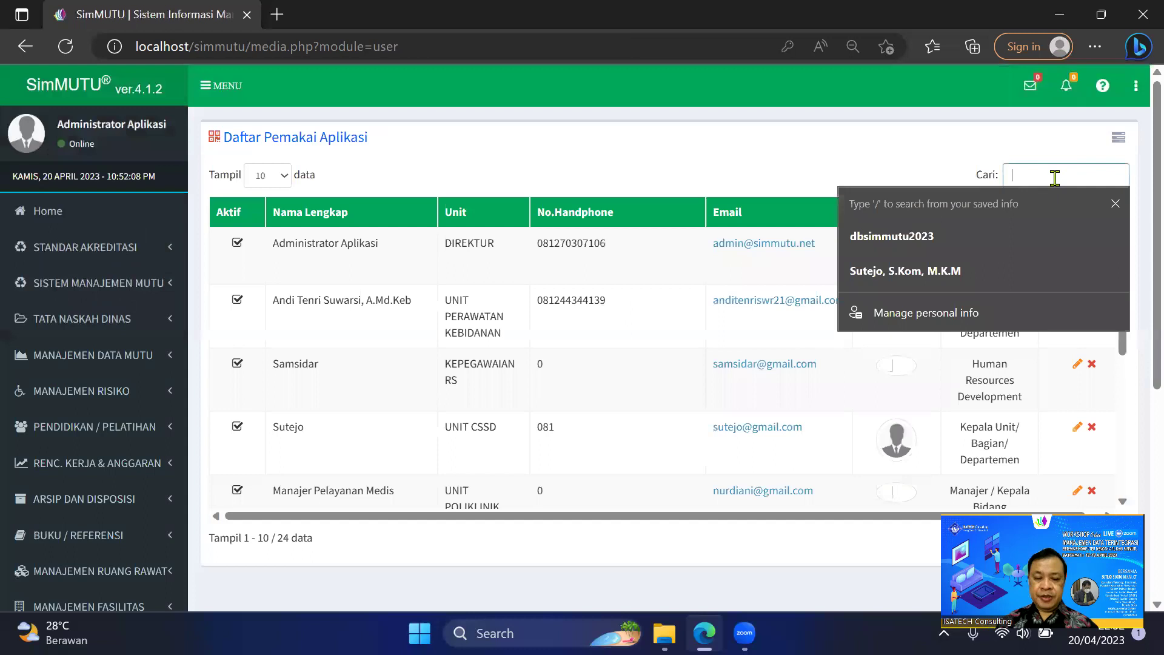
type("sute")
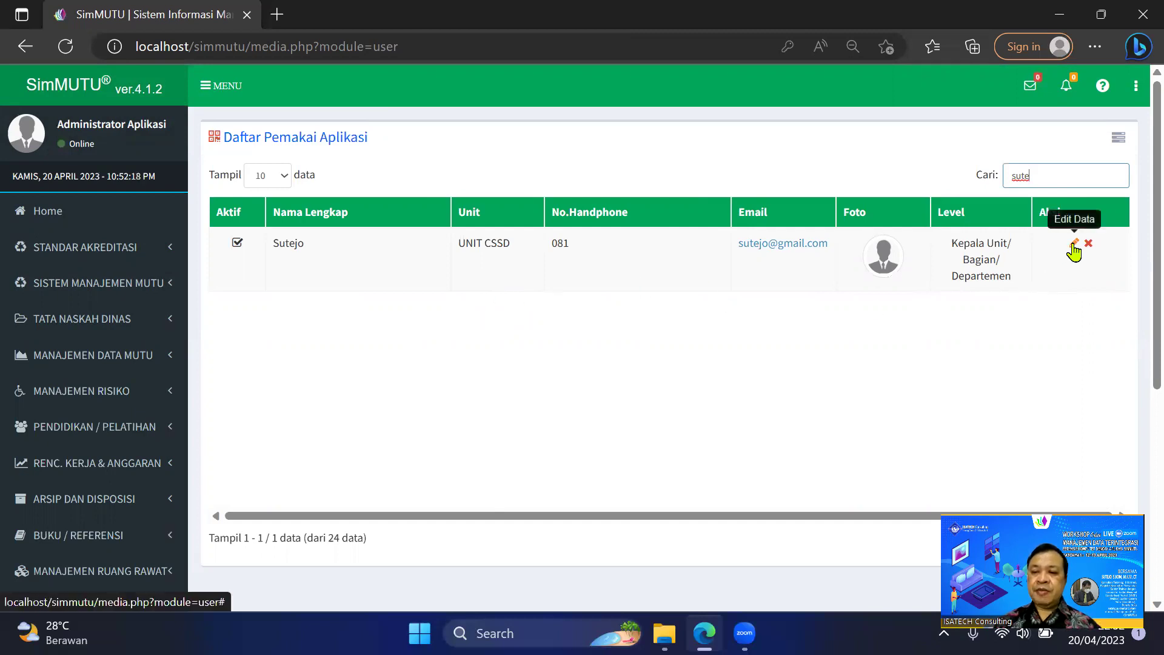
left_click(1074, 245)
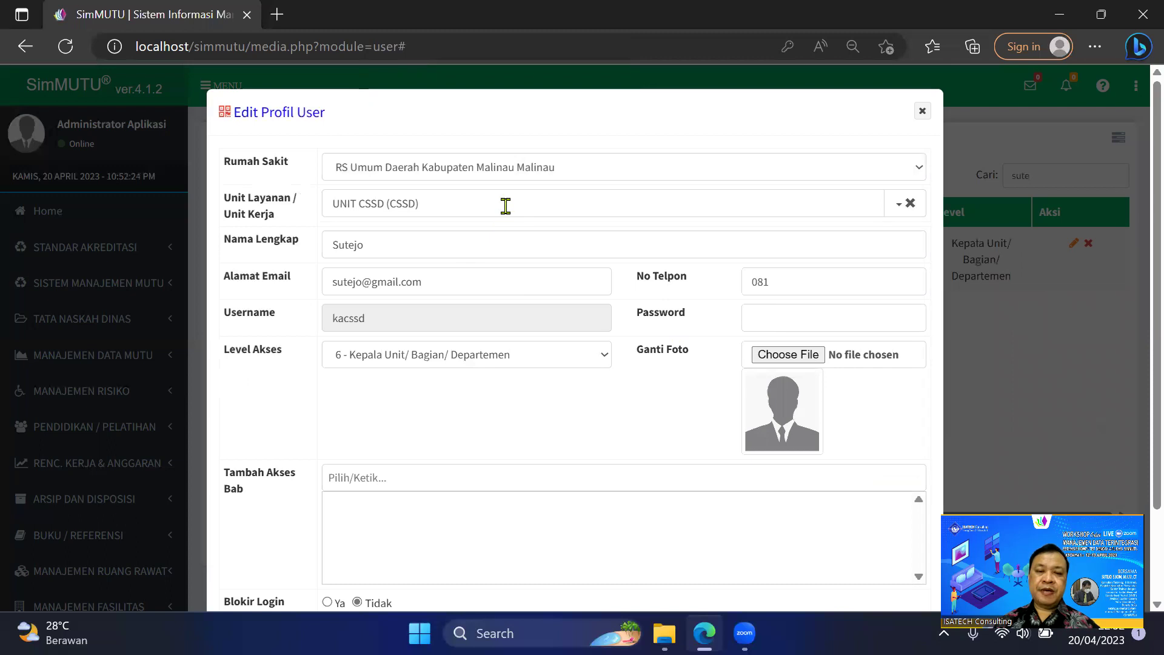
Replace the user's Unit Layanan UNIT CSSD with UNIT IGD (IGD).
left_click(907, 206)
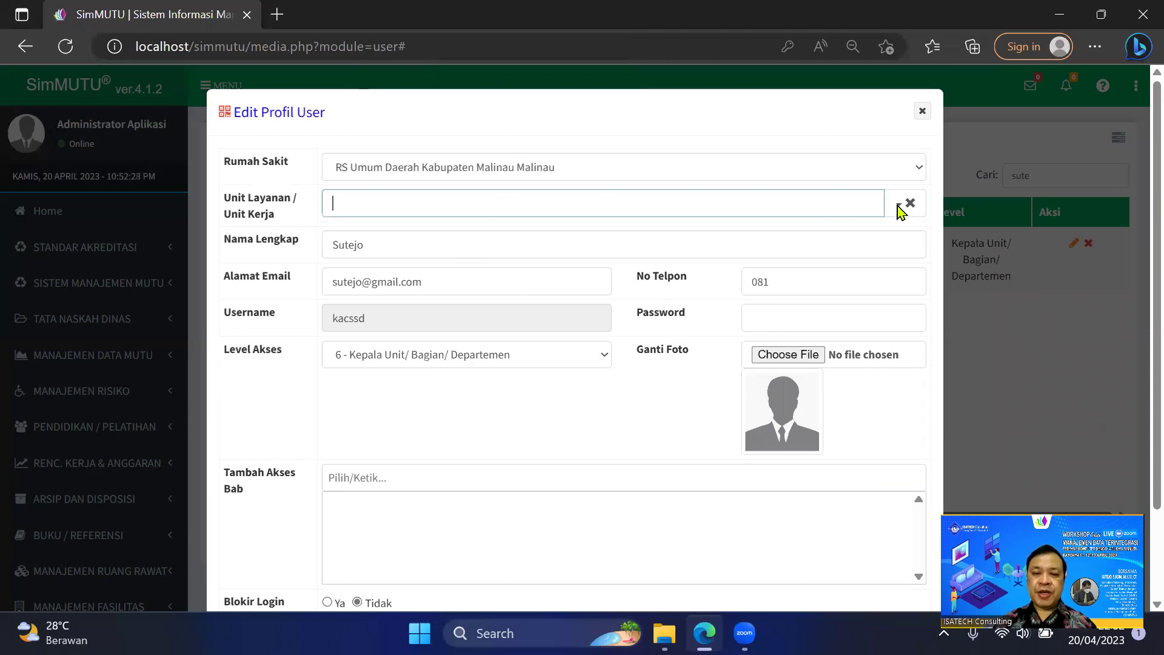
left_click(900, 210)
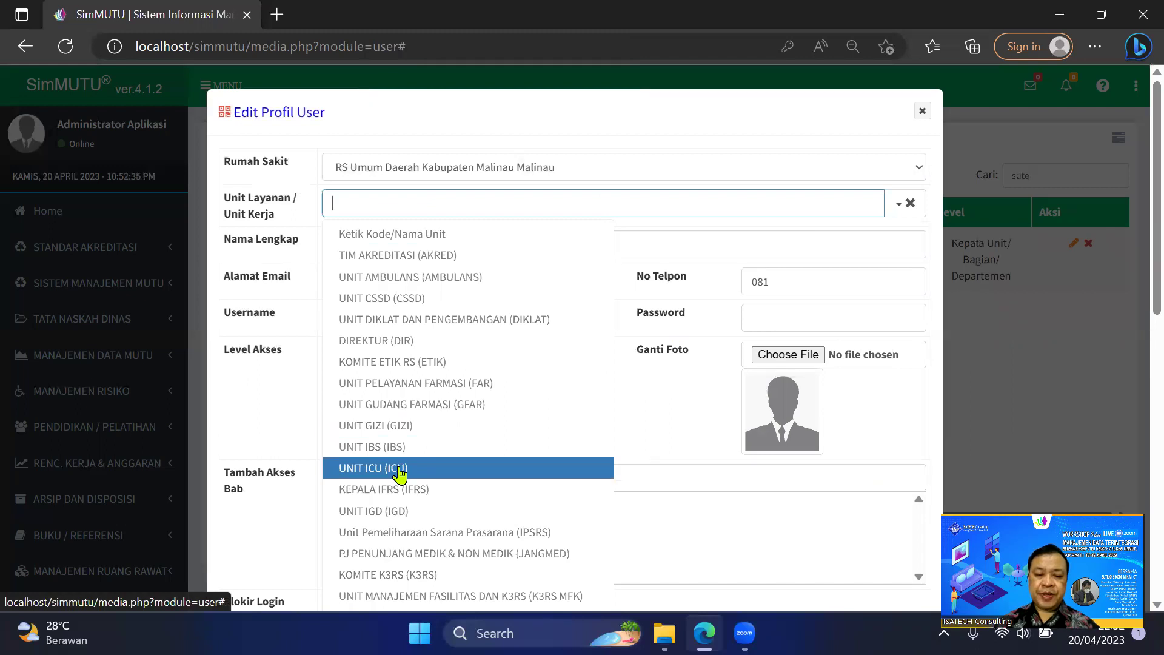
left_click(398, 513)
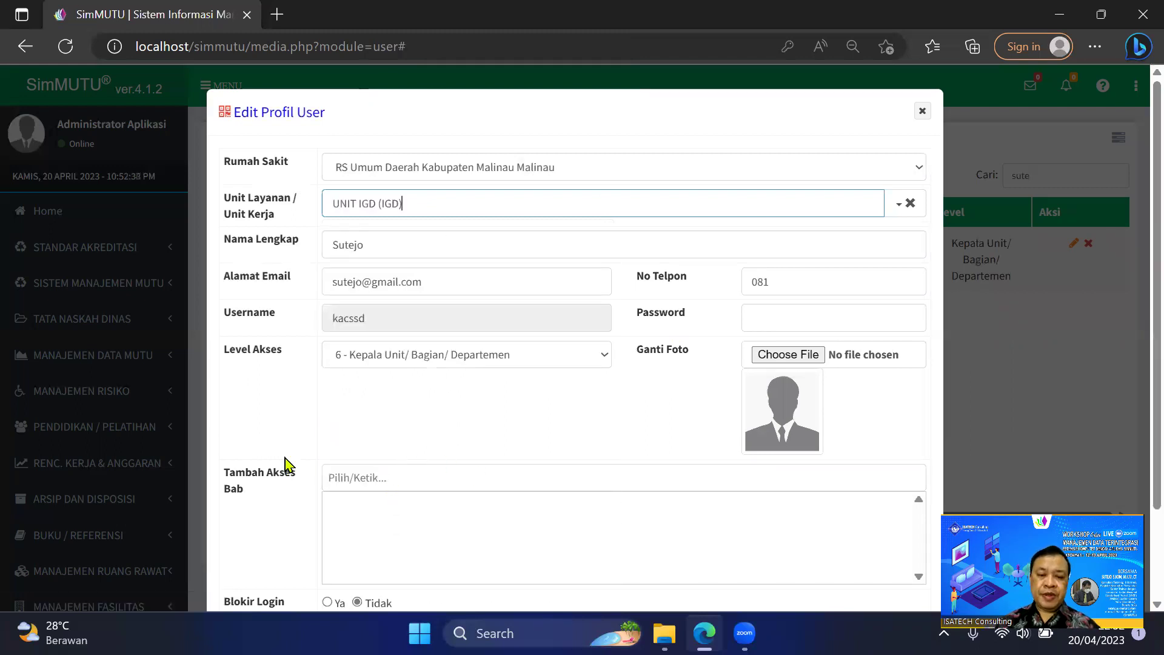
scroll(273, 464, "down", 2)
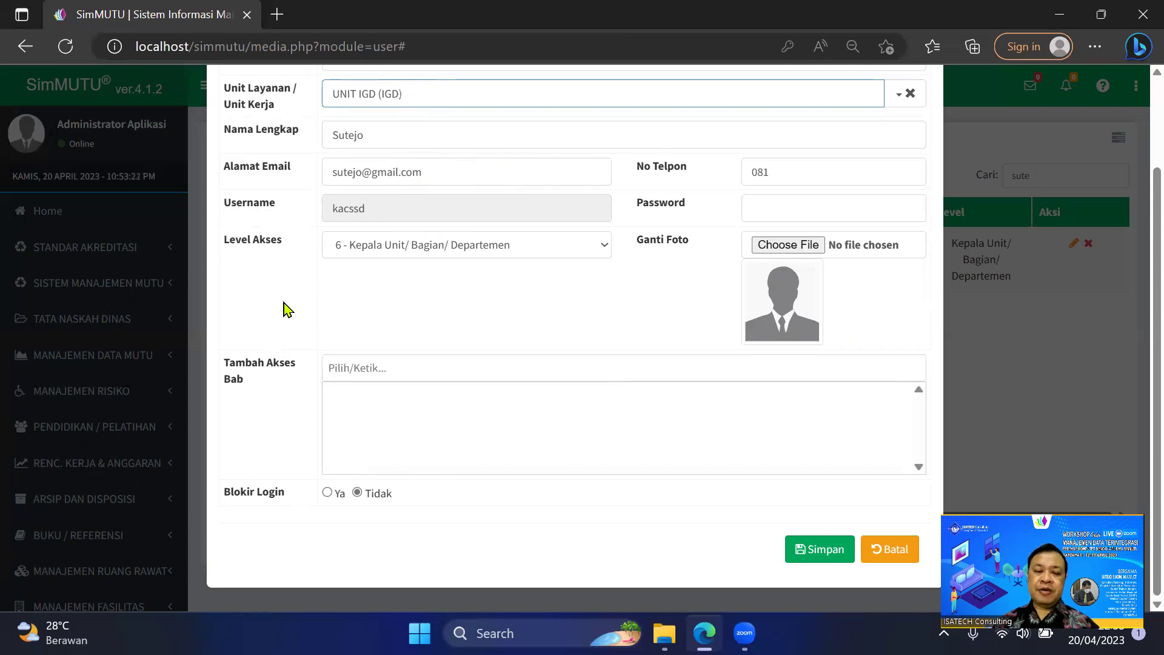
Keep login unblocked and access level 6 - Kepala Unit, then save the profile.
left_click(328, 493)
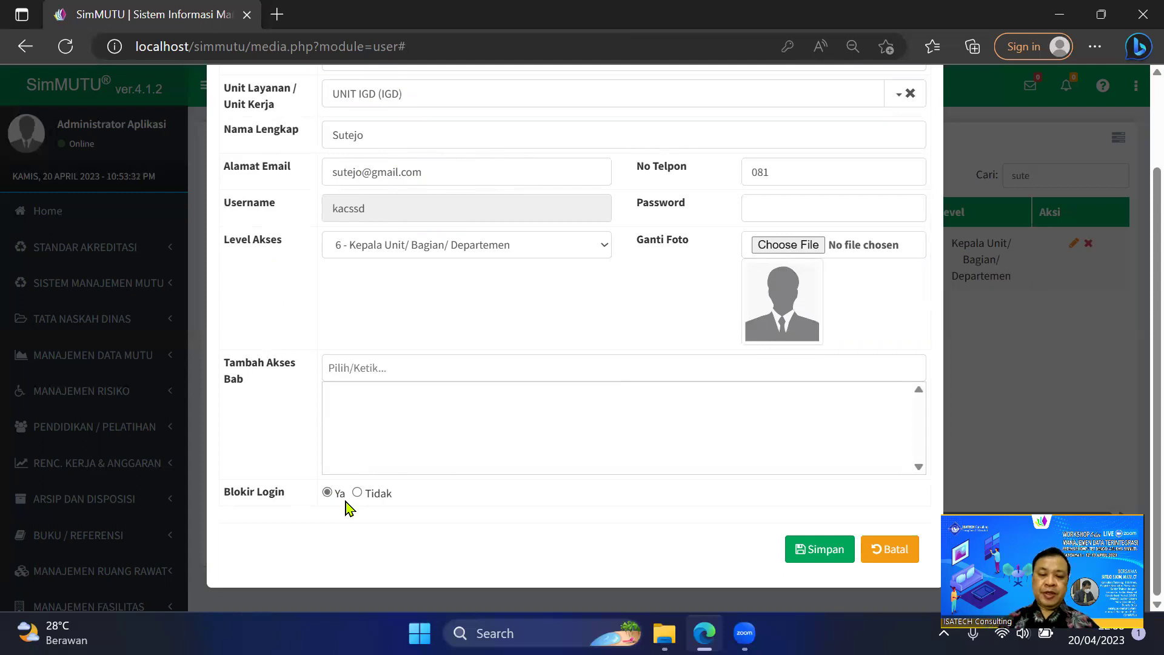
left_click(357, 493)
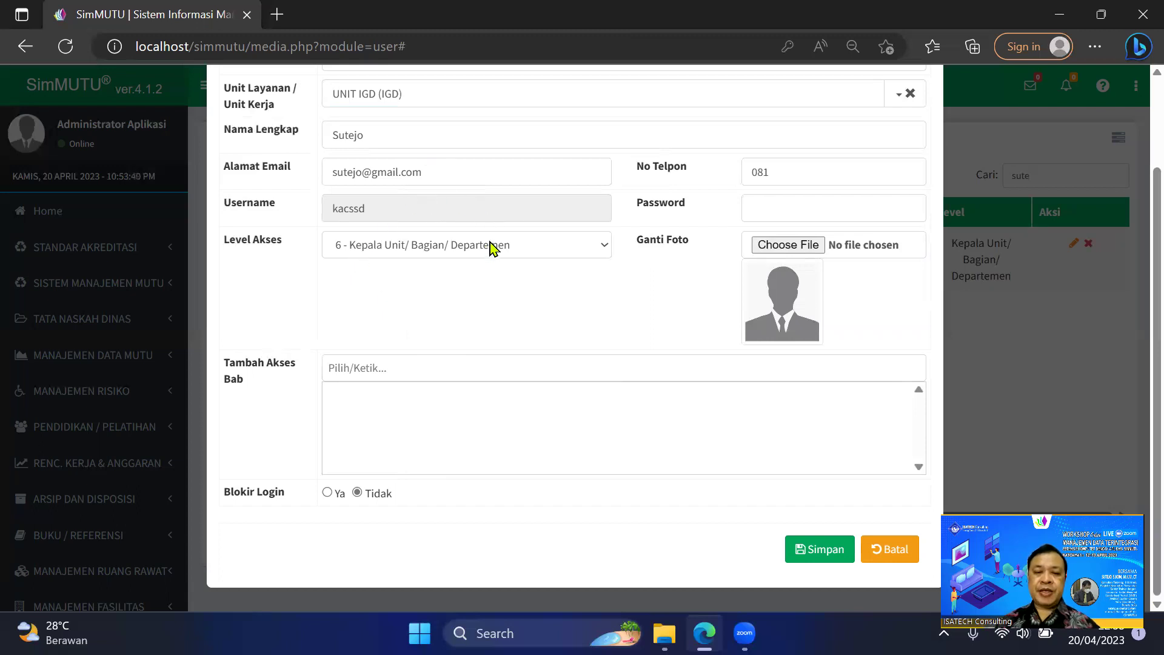
left_click(490, 246)
scroll(472, 400, "down", 2)
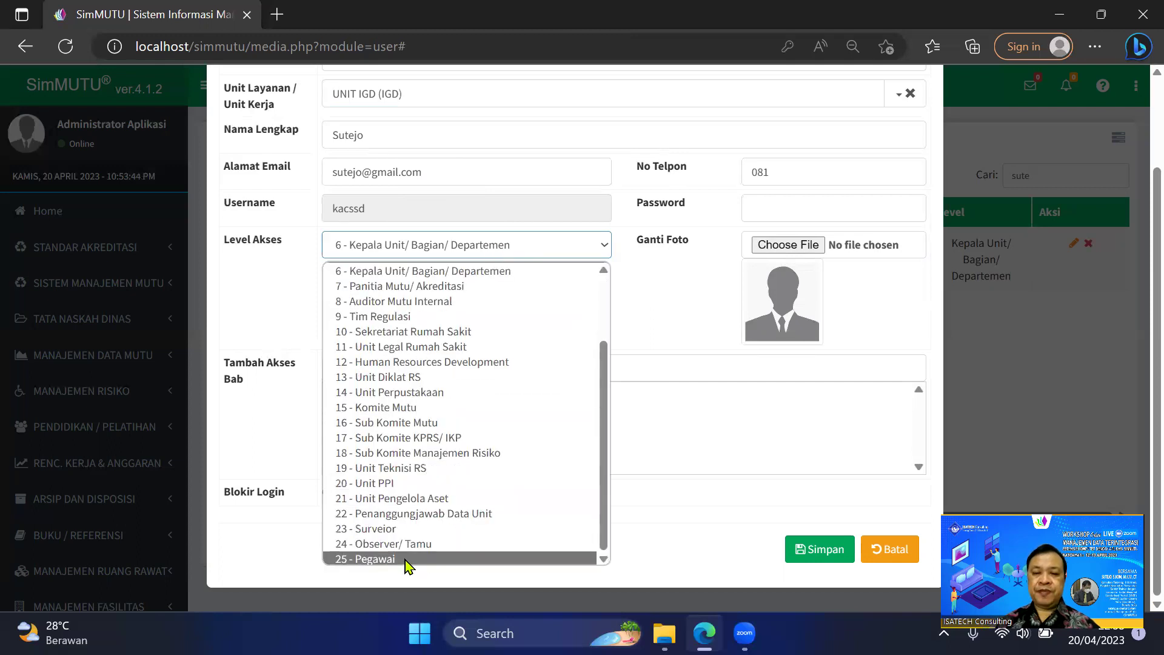
left_click(281, 294)
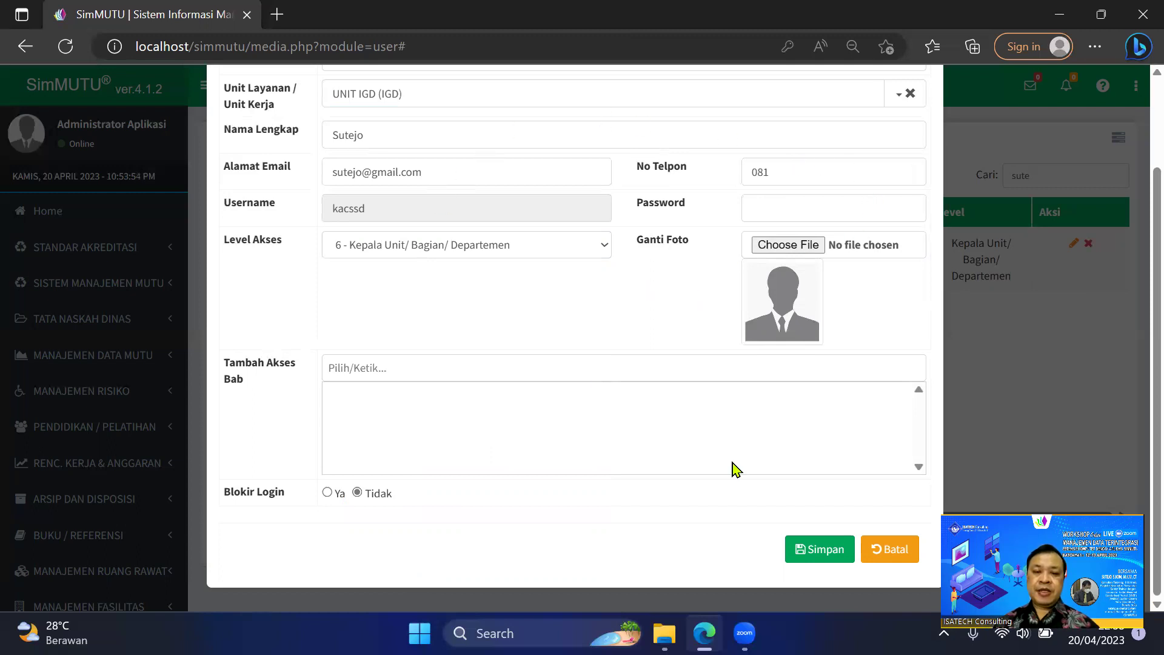
left_click(825, 553)
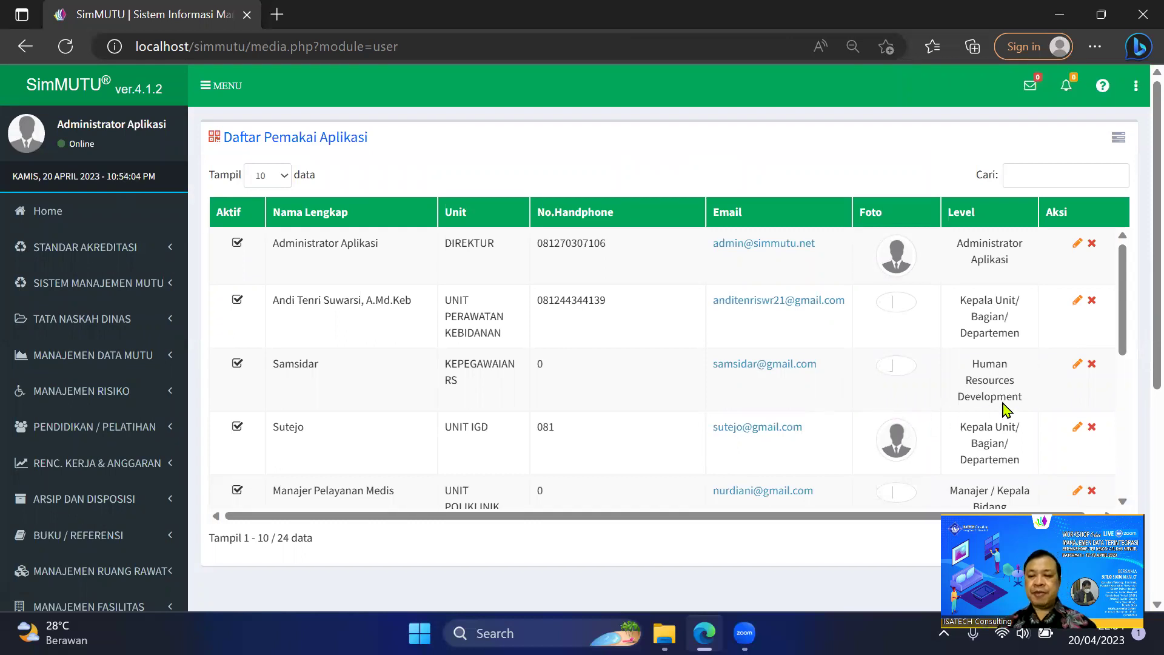
left_click(1092, 364)
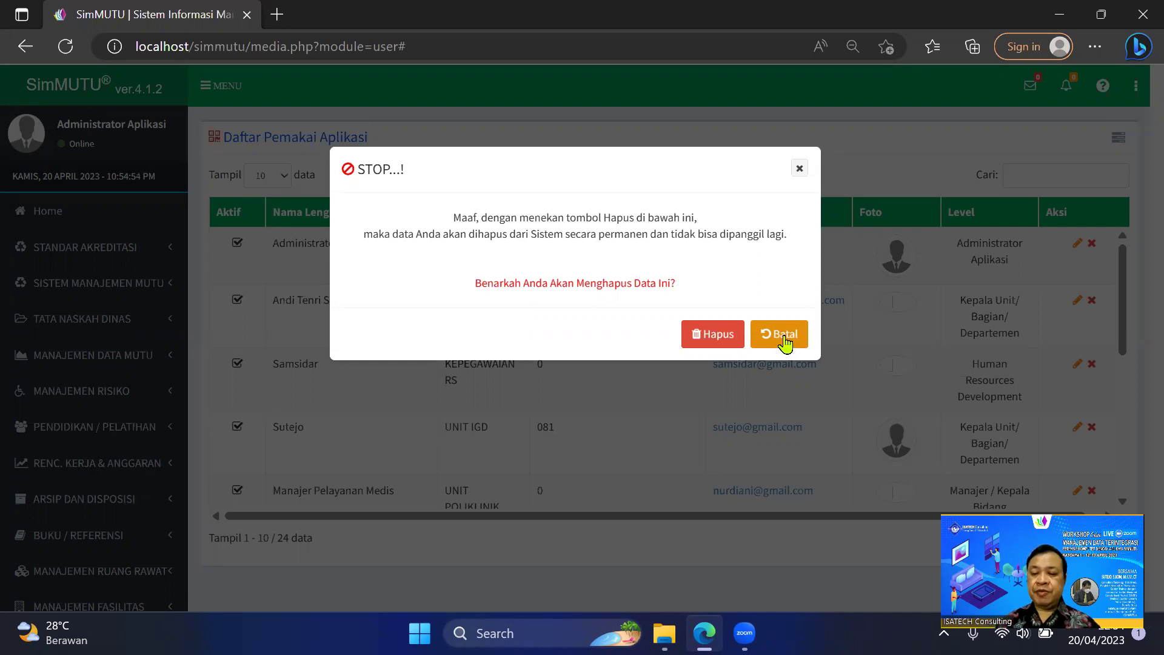
left_click(784, 339)
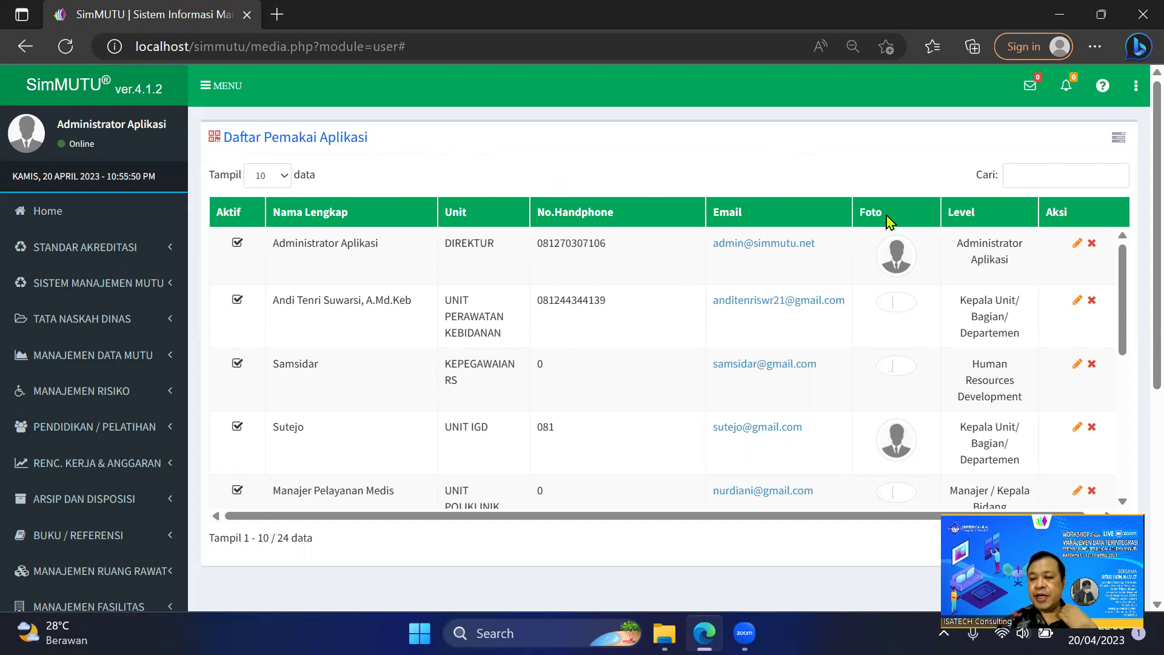
Open the settings menu at the top right of Daftar Pemakai Aplikasi.
left_click(1119, 139)
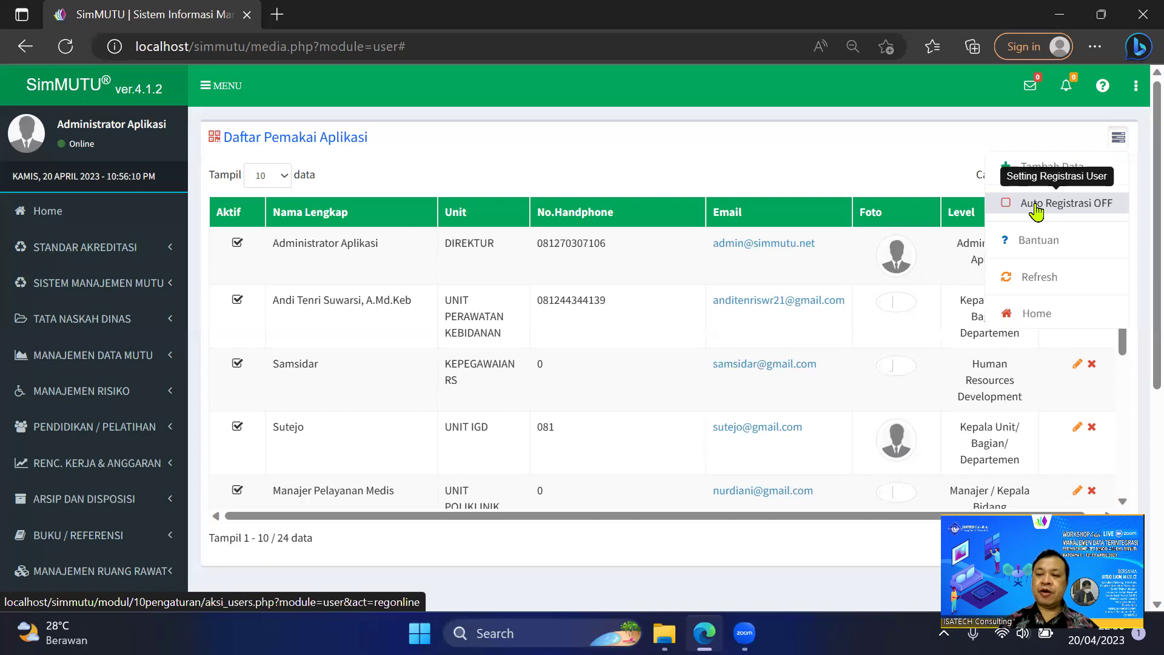
Switch Auto Registrasi OFF and reopen the settings menu to check its state.
left_click(1036, 207)
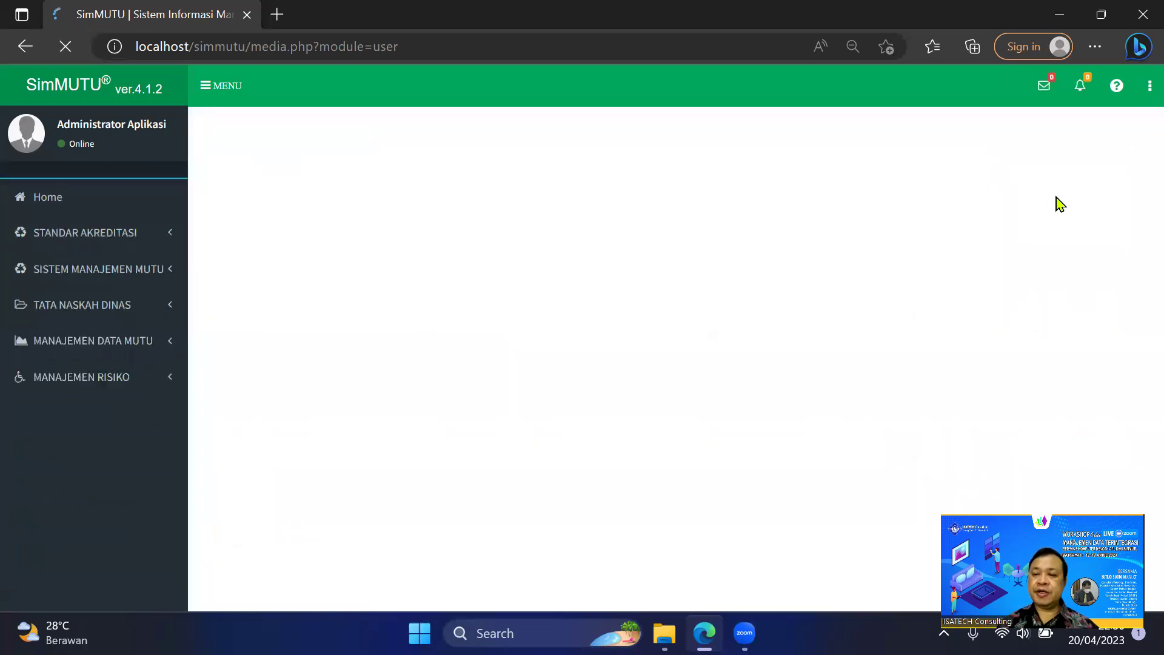
left_click(1119, 138)
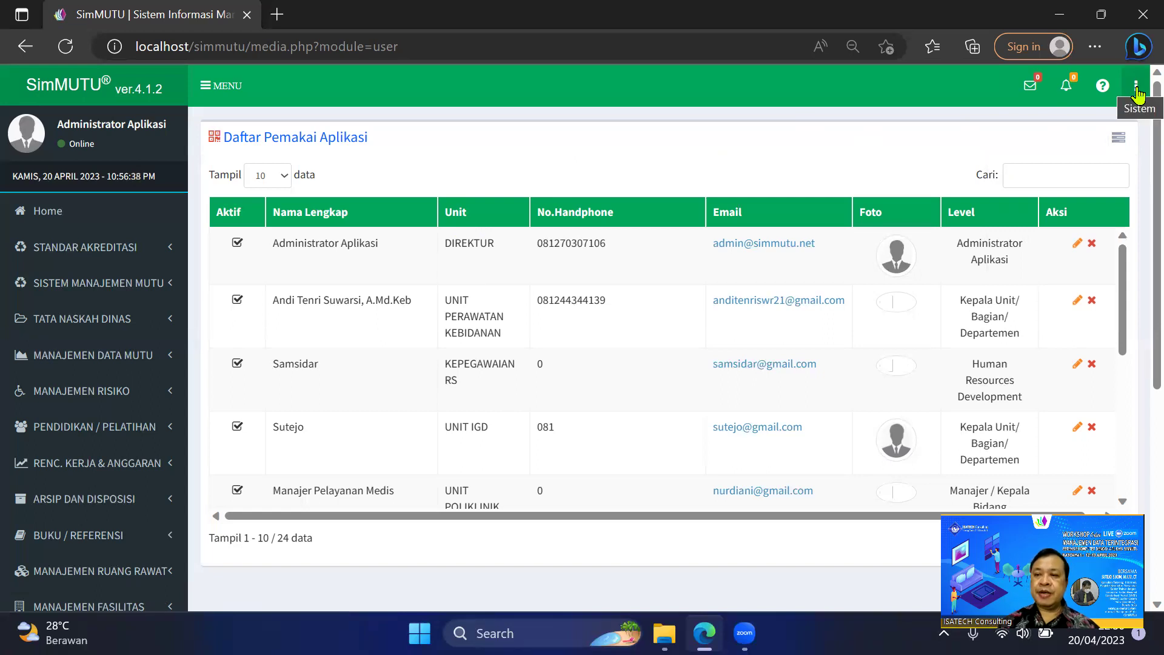
left_click(1137, 88)
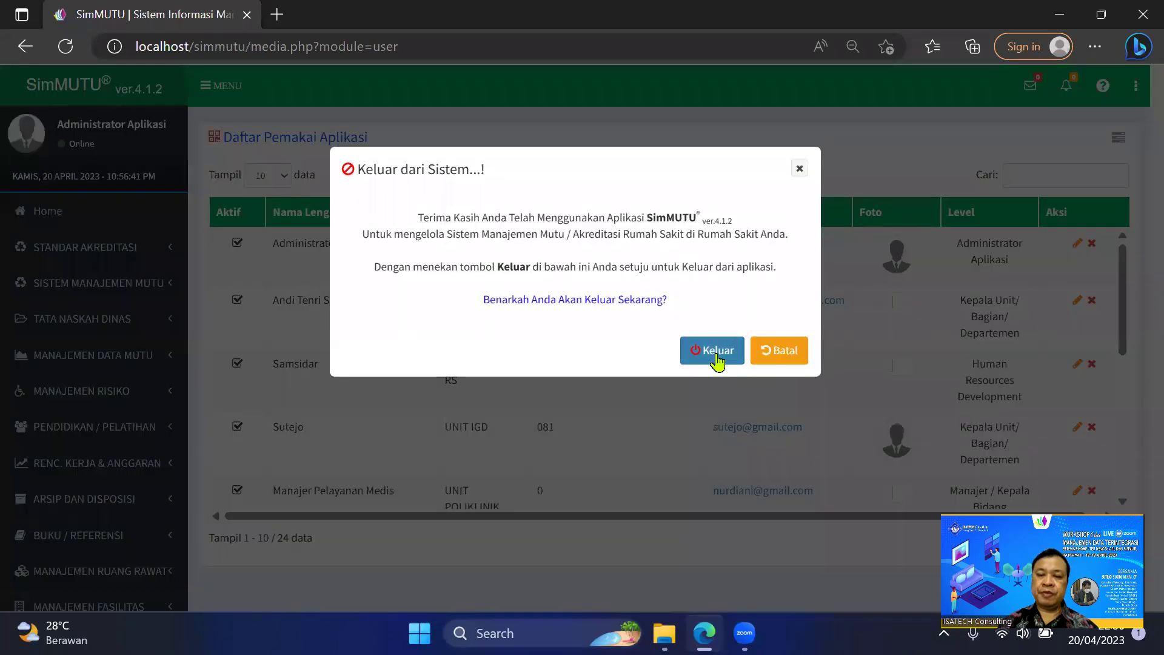
Confirm Keluar and open Registrasi User Baru from the login page.
left_click(713, 350)
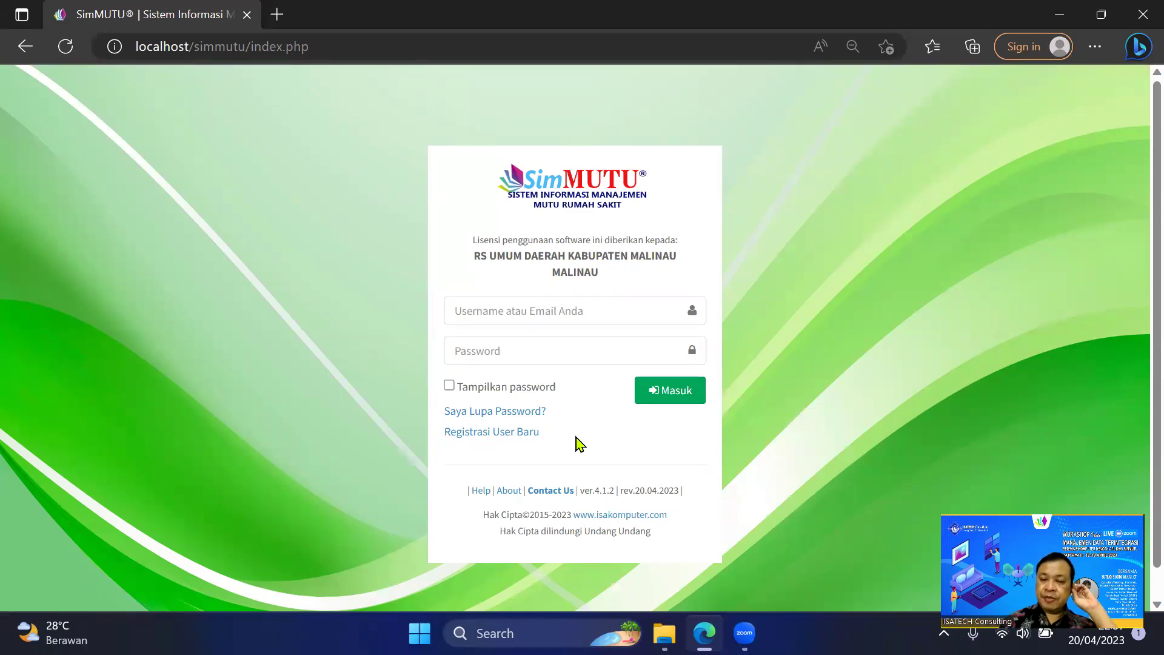
left_click(491, 432)
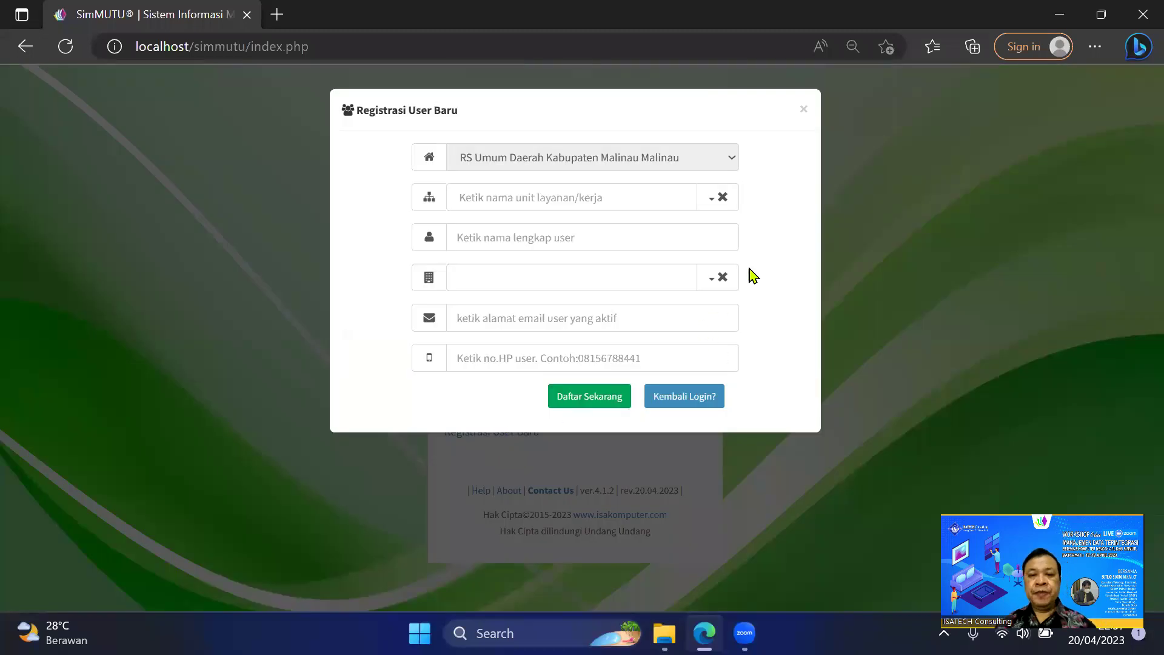
Choose UNIT CSSD (CSSD) as the unit and enter the new user's full name.
left_click(507, 198)
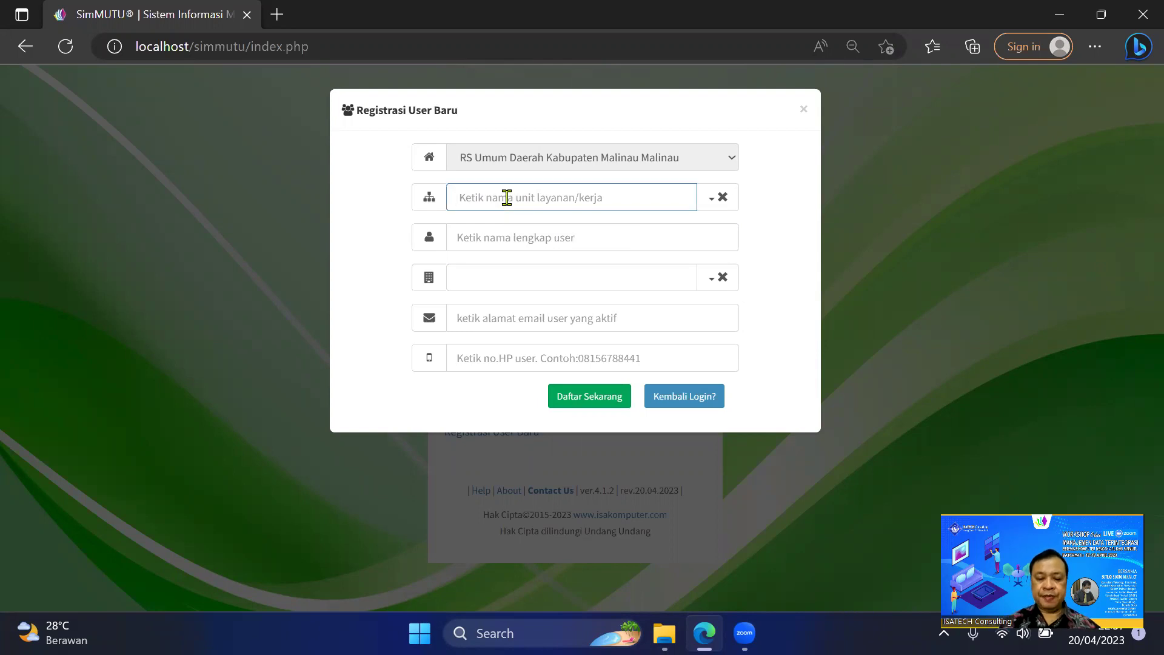
type("cs")
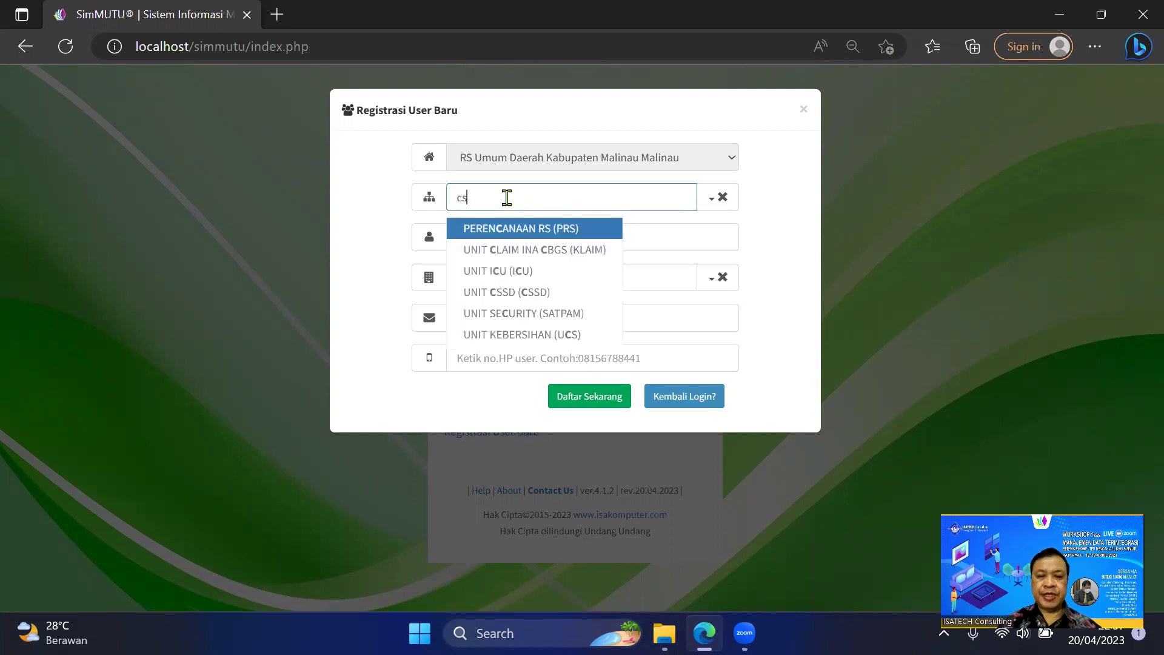
key("Return")
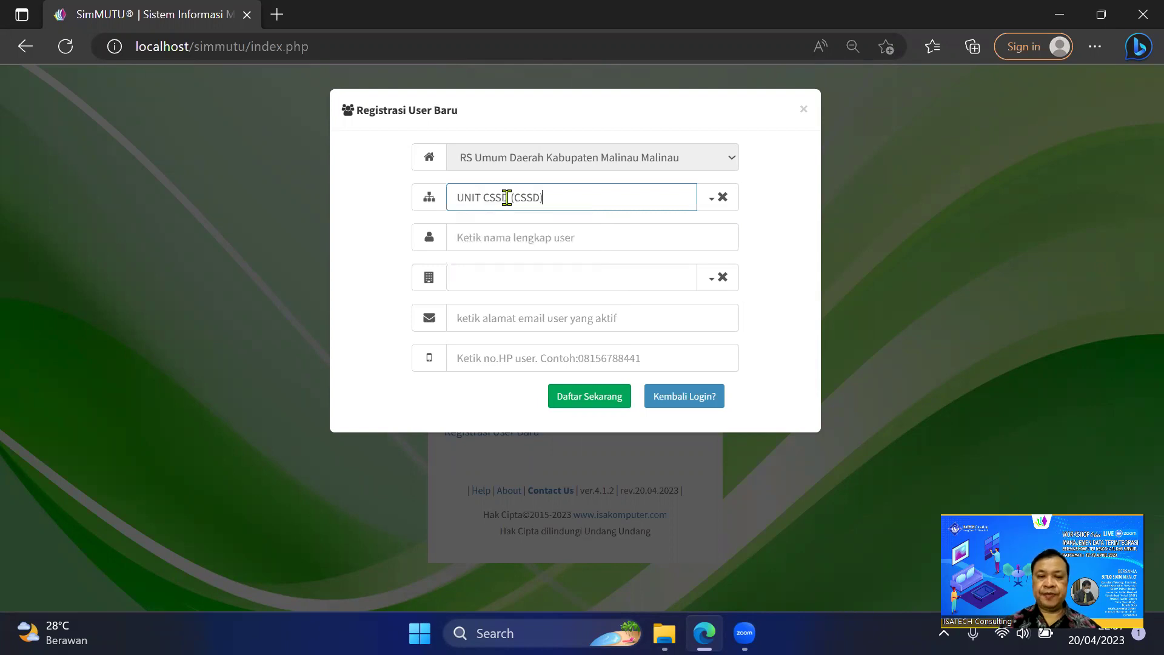
left_click(587, 238)
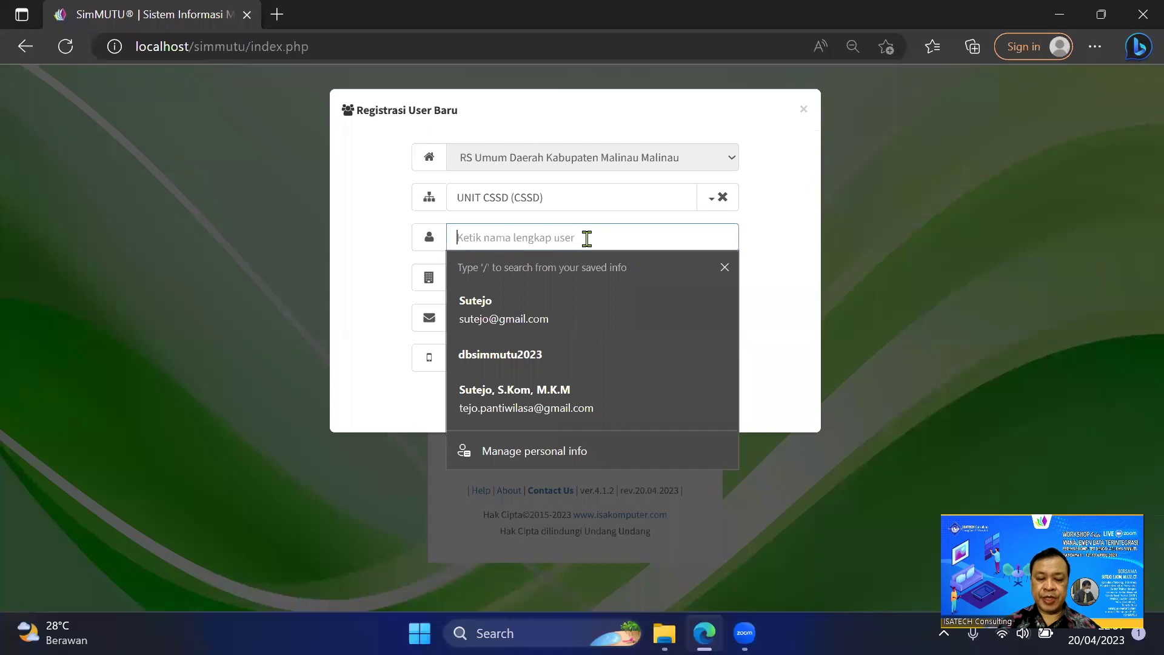
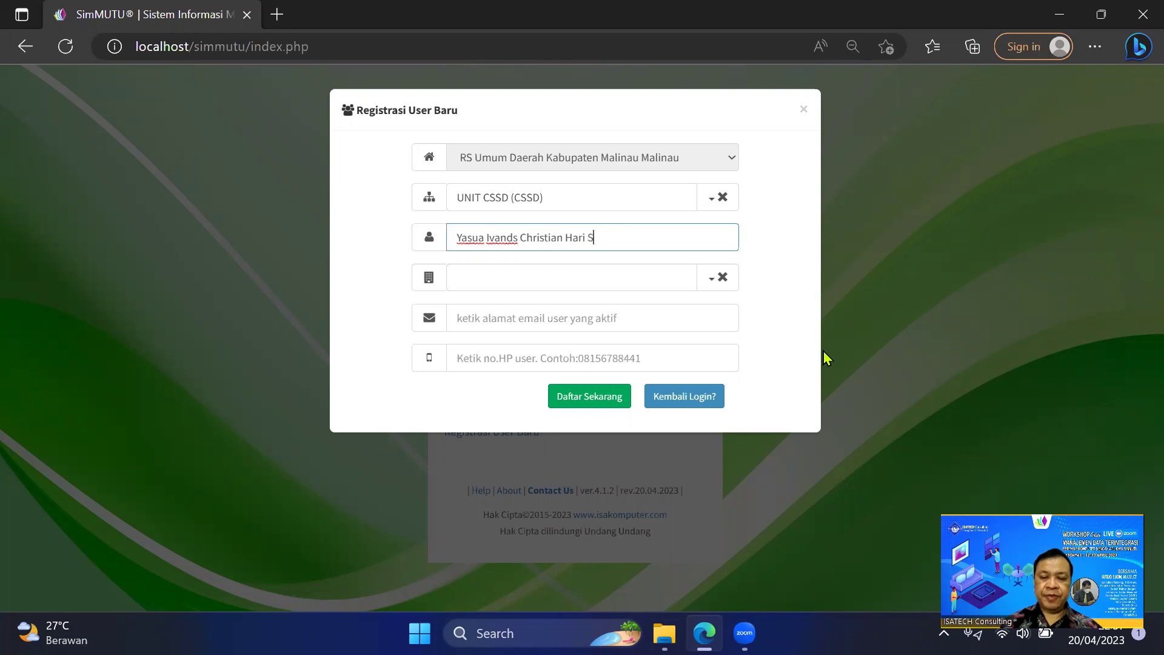
Select RS Umum Daerah Kabupaten Malinau as the hospital.
left_click(619, 276)
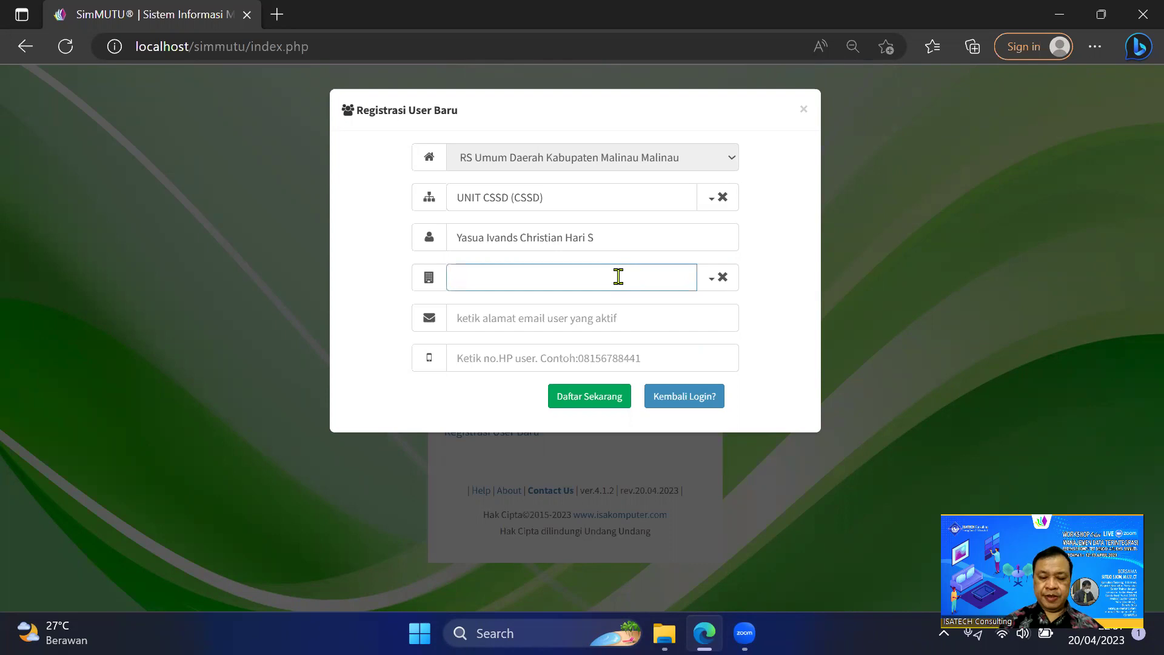
type("m")
type("alinau")
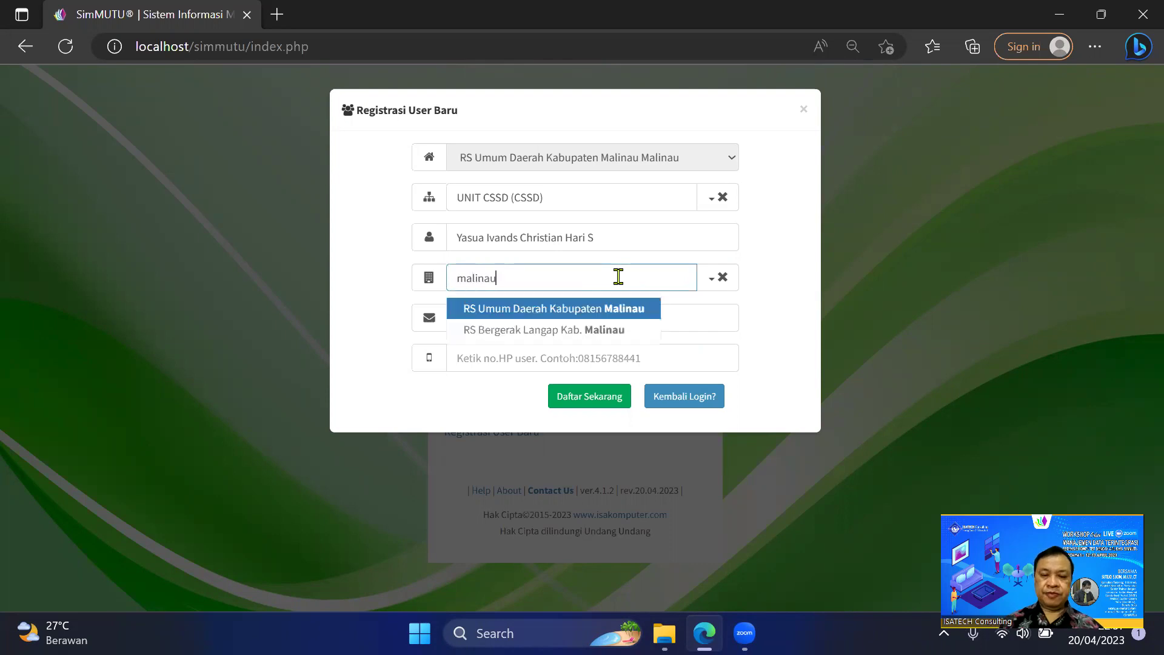
left_click(593, 312)
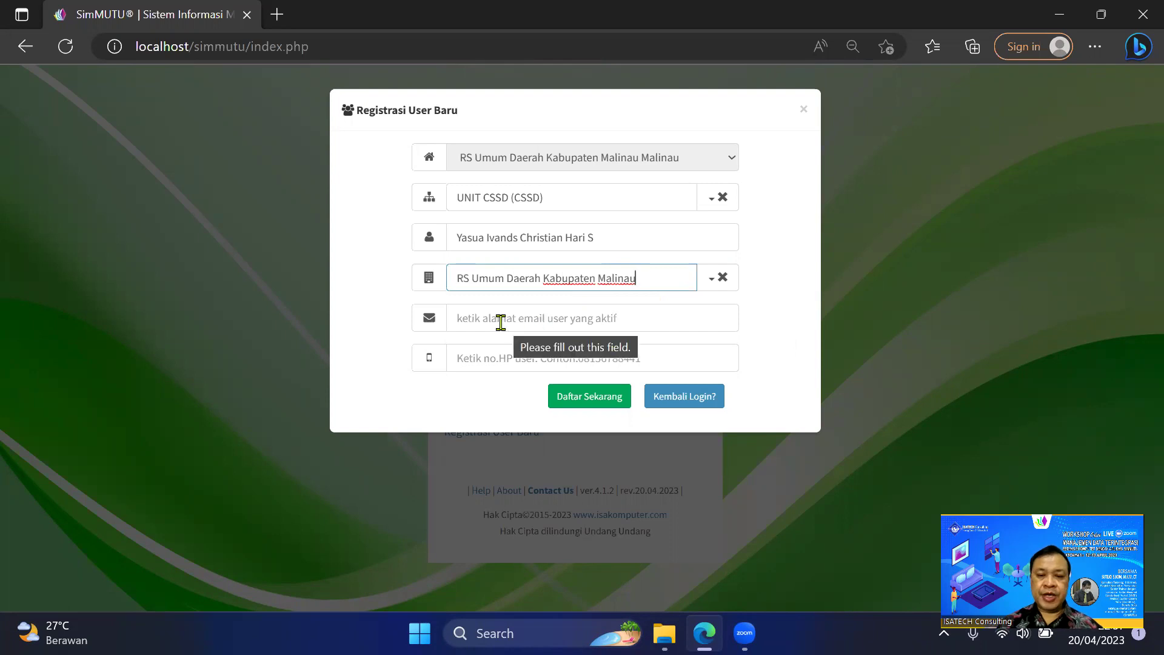
Fill the e-mail from the saved autofill address and start entering the phone number.
left_click(569, 325)
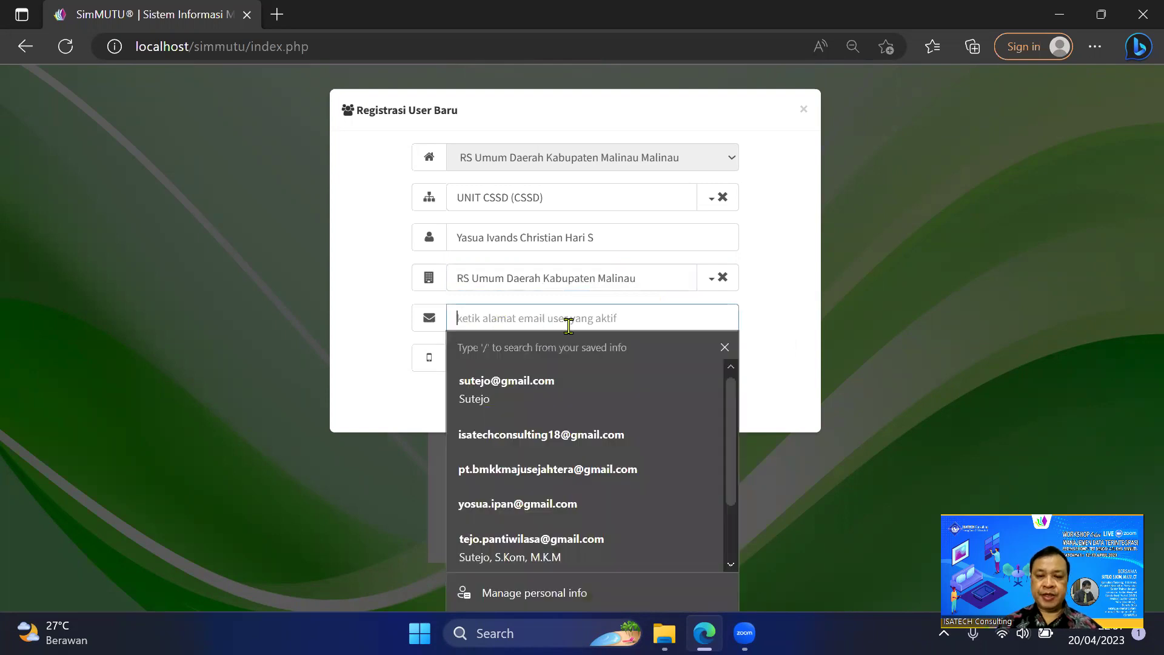
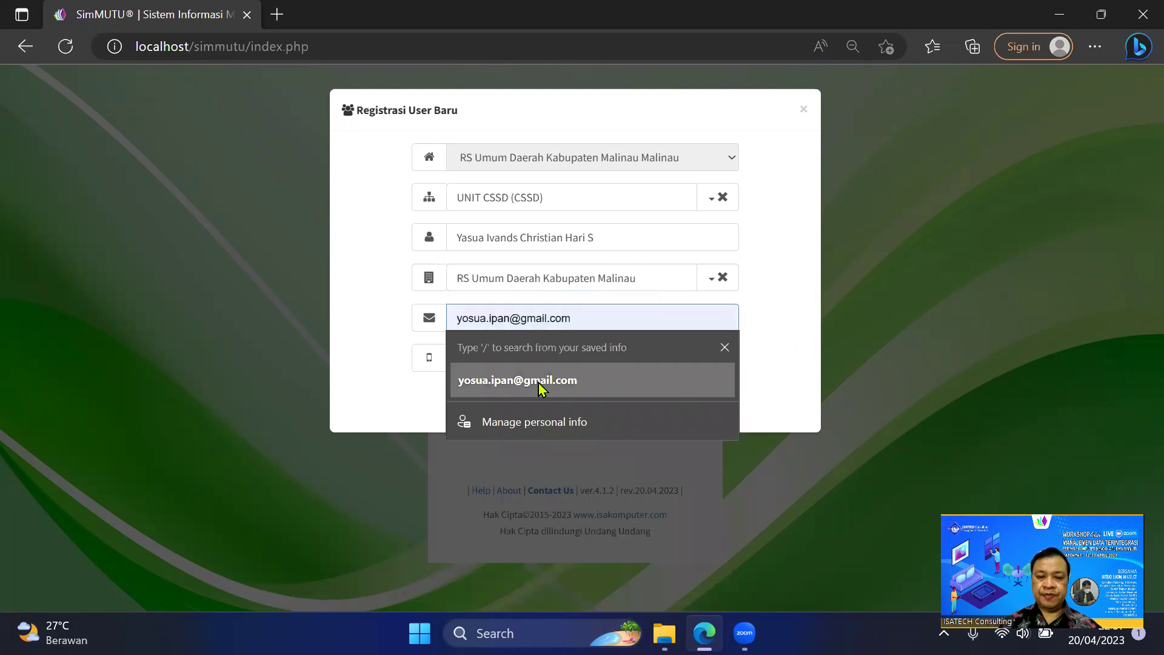
left_click(534, 381)
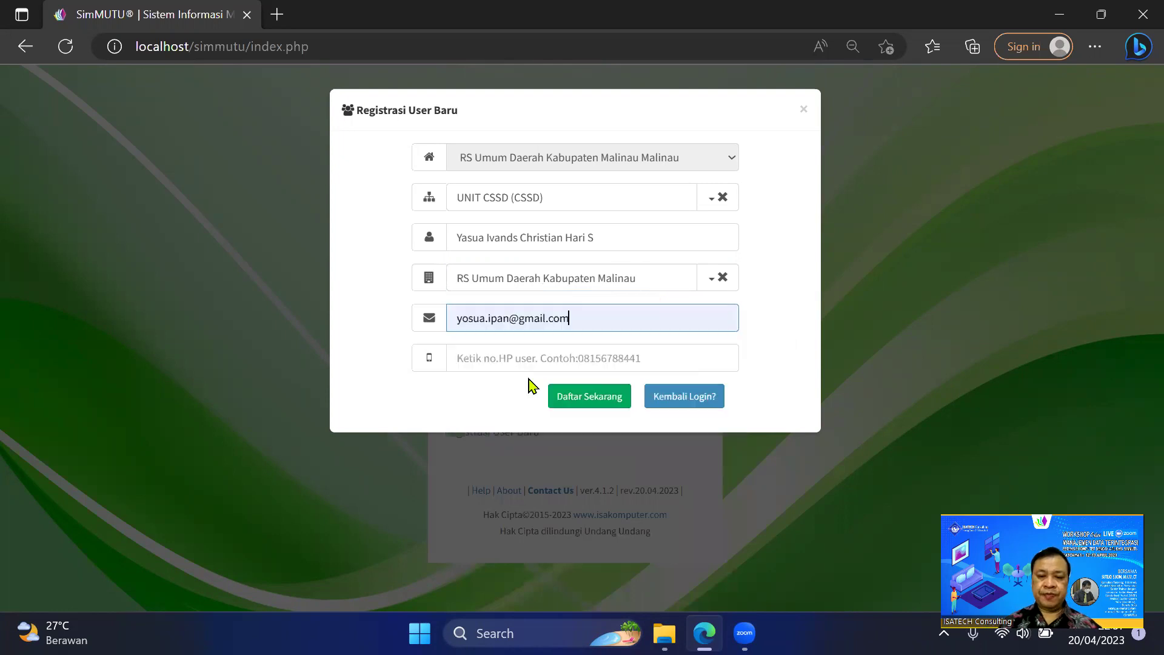
left_click(523, 358)
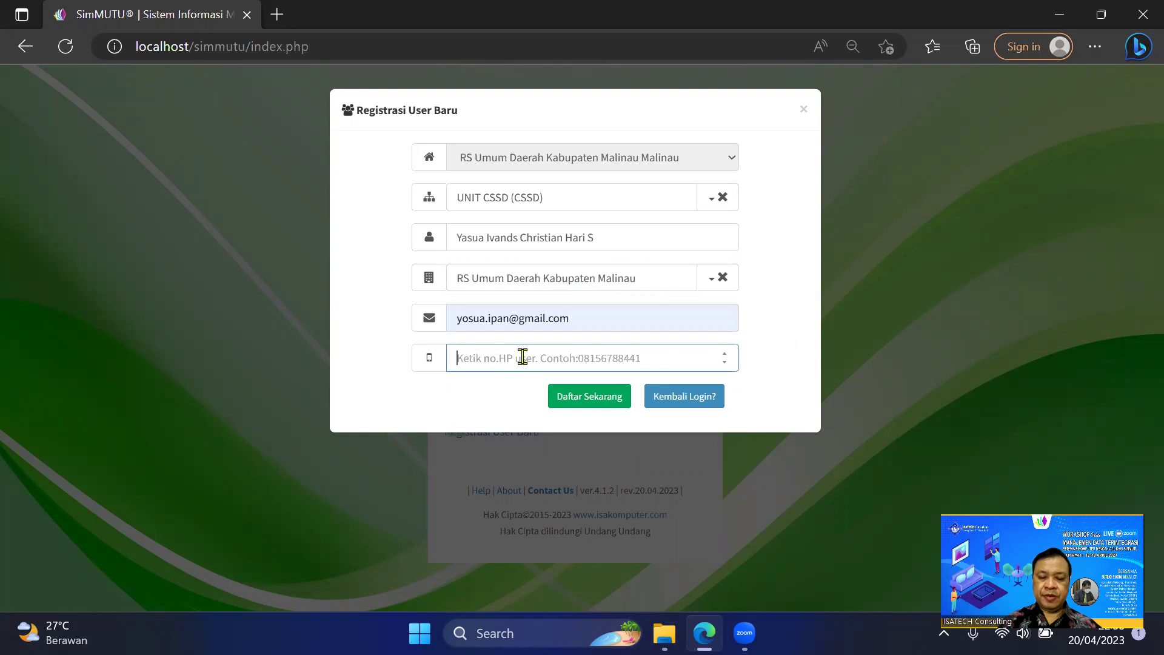
type("081222333444")
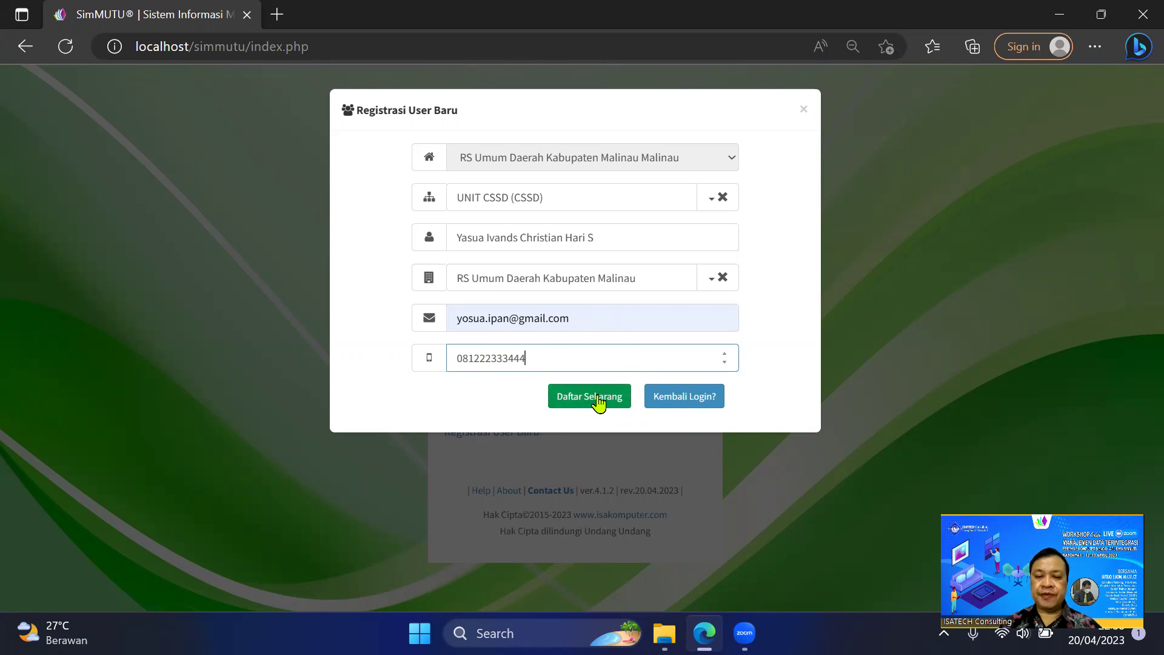
Submit with Daftar Sekarang, review the error notices, then reload index.php.
left_click(599, 402)
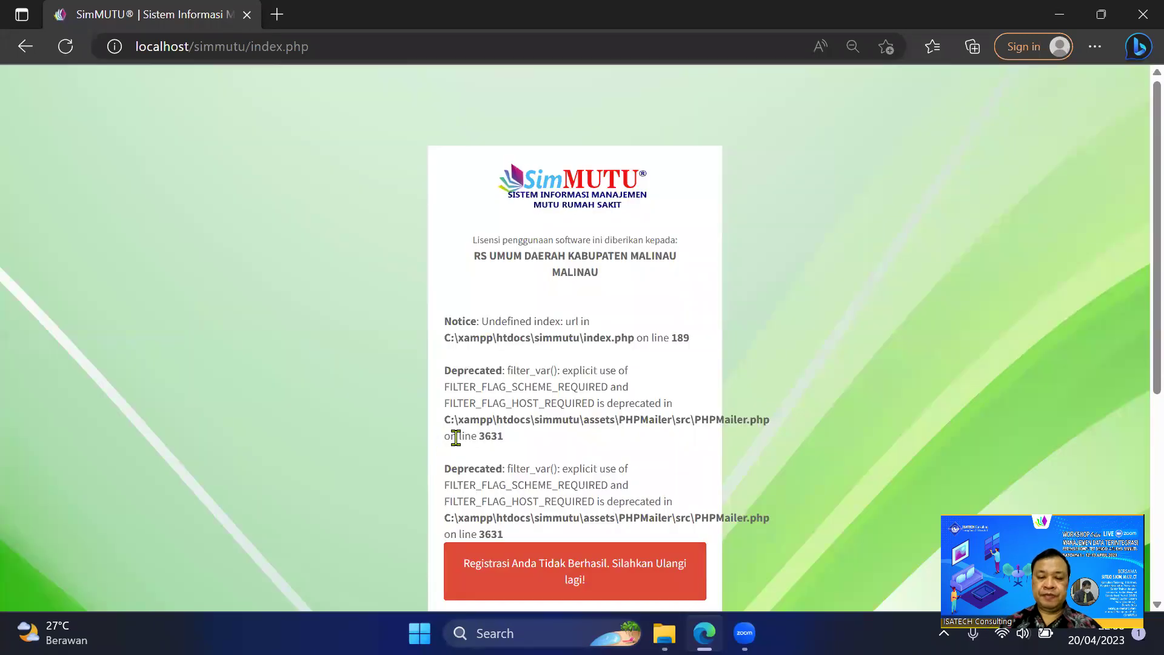
scroll(662, 446, "down", 2)
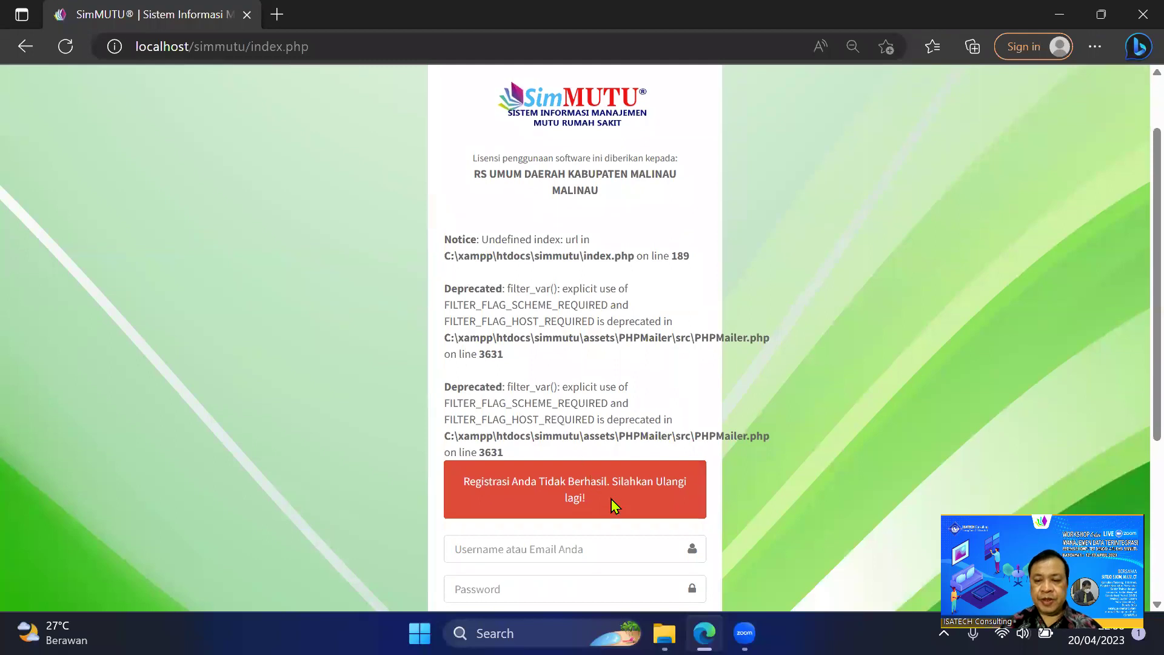
scroll(622, 500, "up", 1)
scroll(622, 500, "down", 1)
scroll(645, 412, "down", 5)
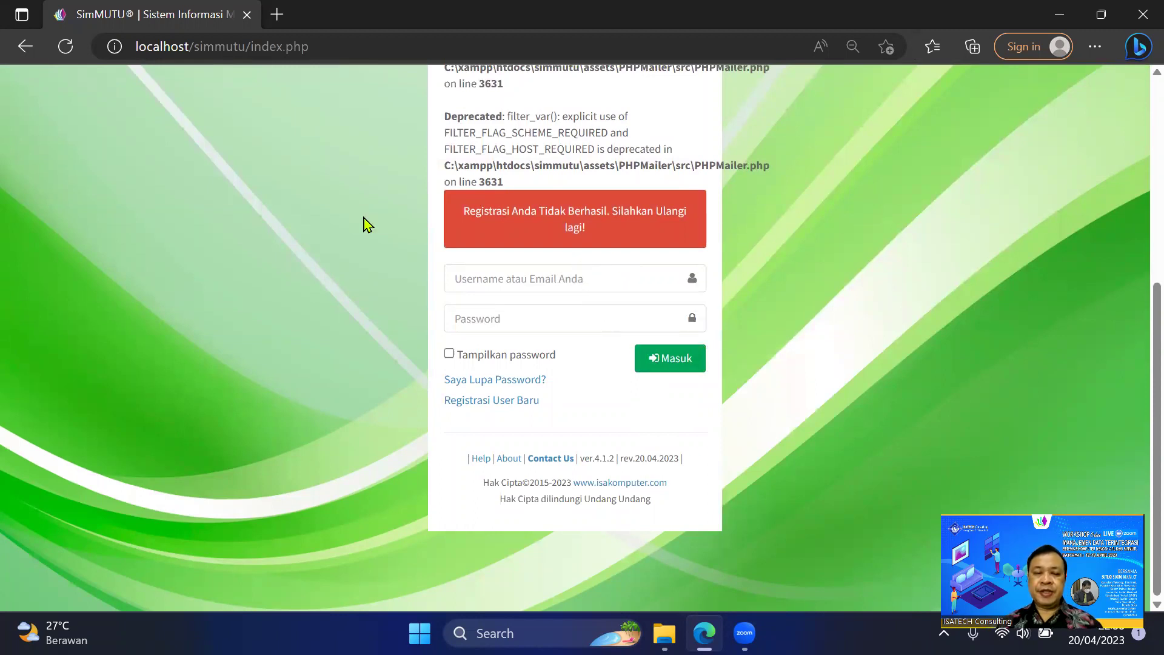
scroll(307, 96, "up", 3)
left_click_drag(305, 45, 326, 43)
left_click(327, 43)
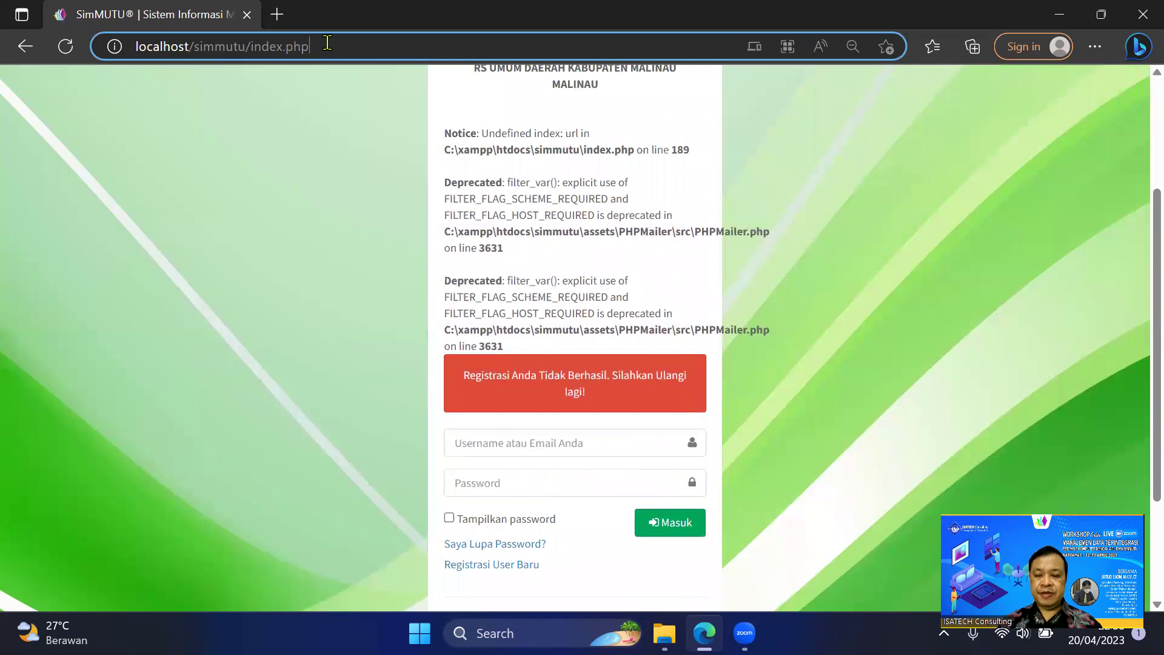
key("Return")
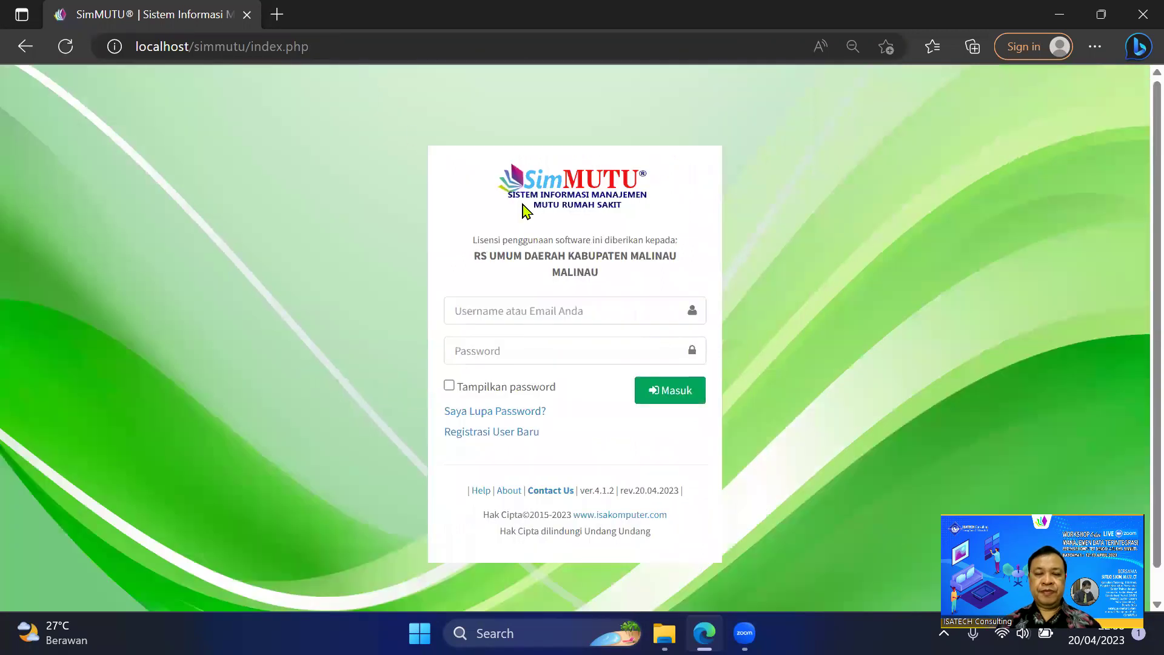
Log in with the administrator username and password.
left_click(586, 310)
type("adm")
key("Return")
type("a")
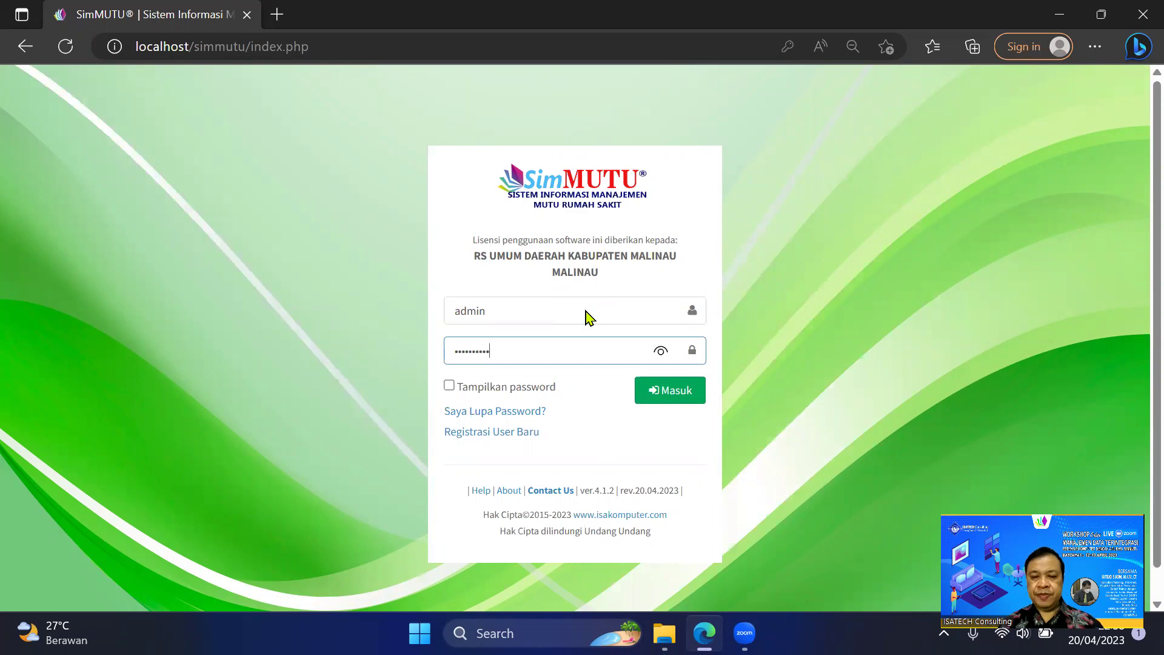
key("Return")
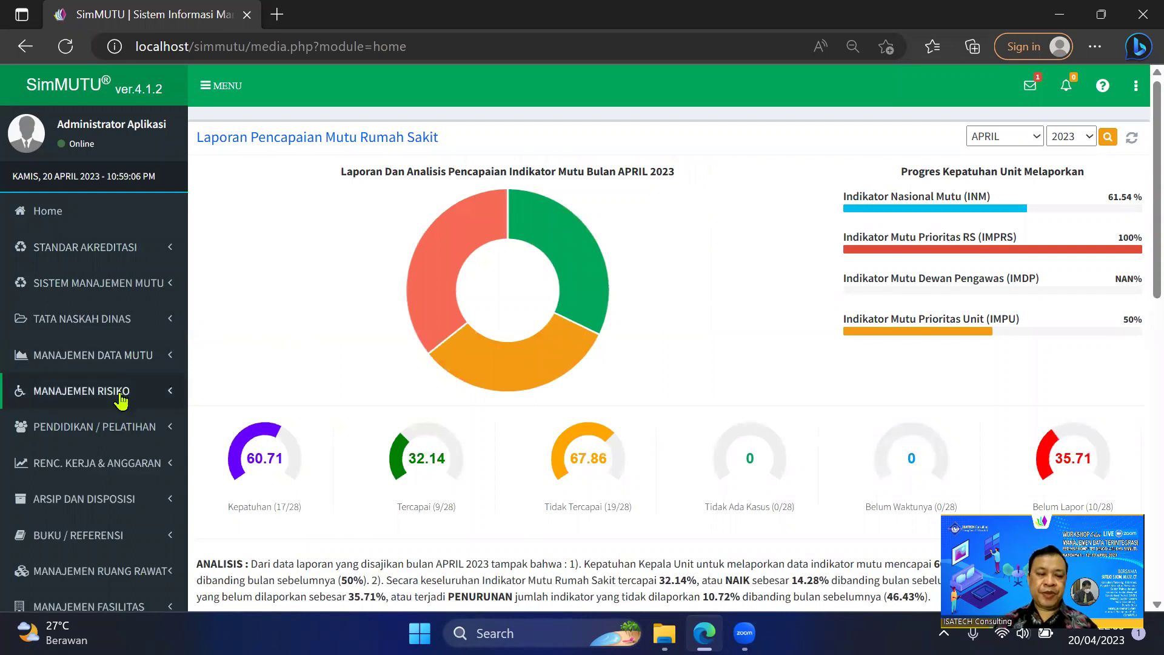
Go to Pengaturan Sistem > Pengaturan User > User dan Hak Akses.
scroll(121, 419, "down", 2)
scroll(109, 479, "down", 1)
left_click(106, 483)
scroll(109, 461, "down", 3)
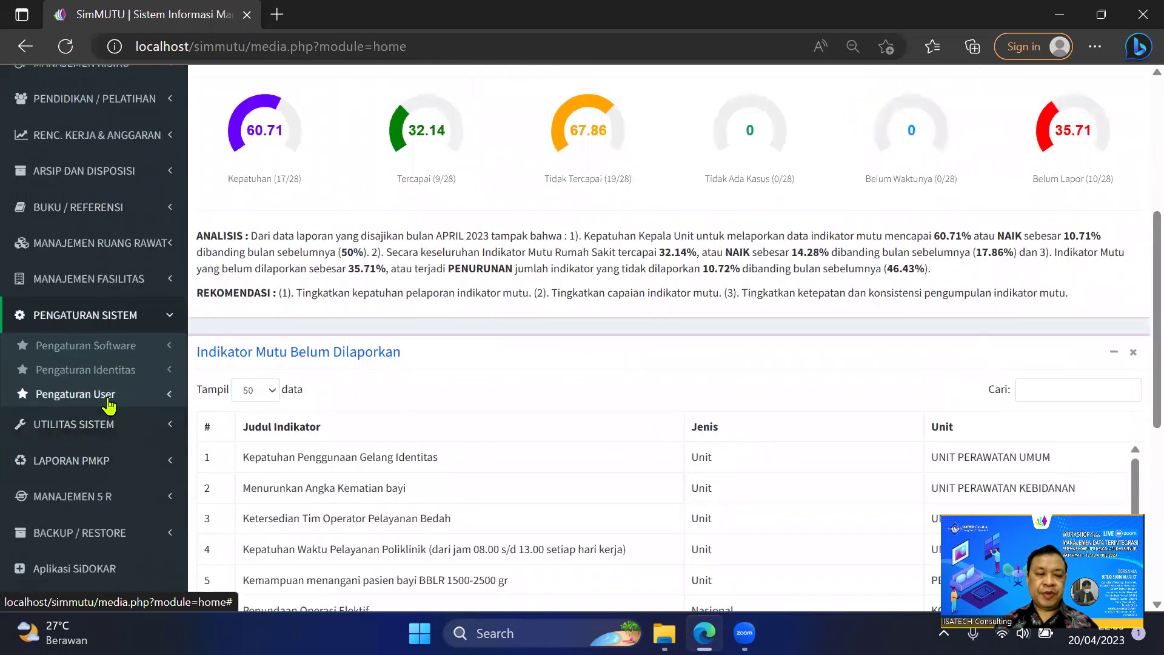
left_click(108, 399)
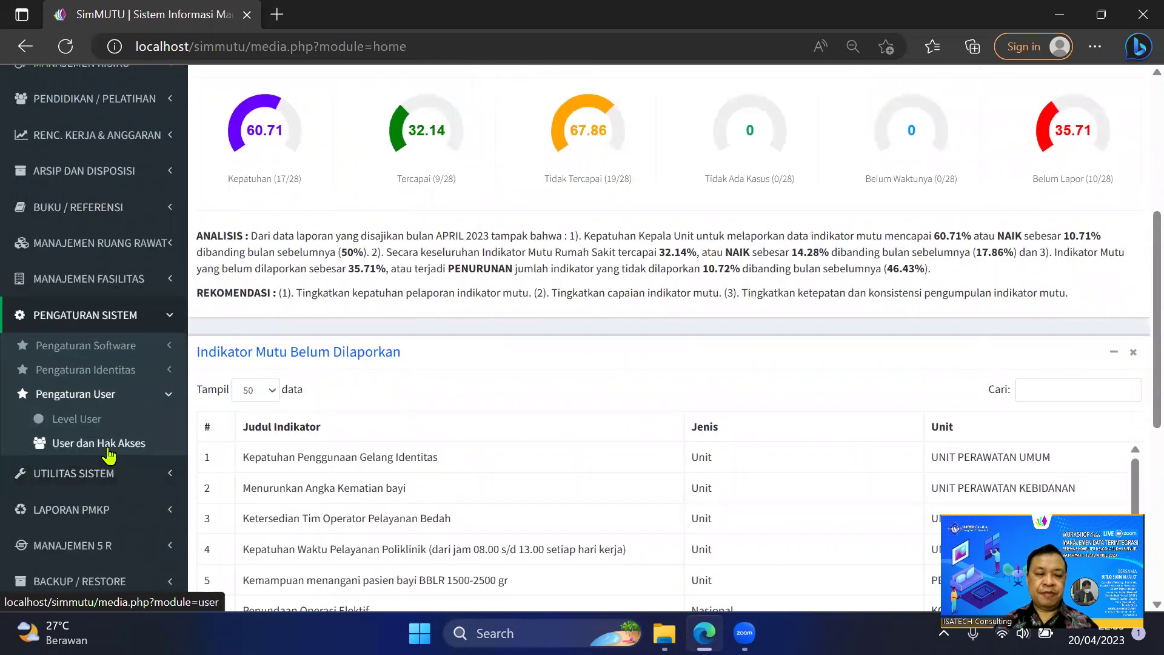
left_click(109, 449)
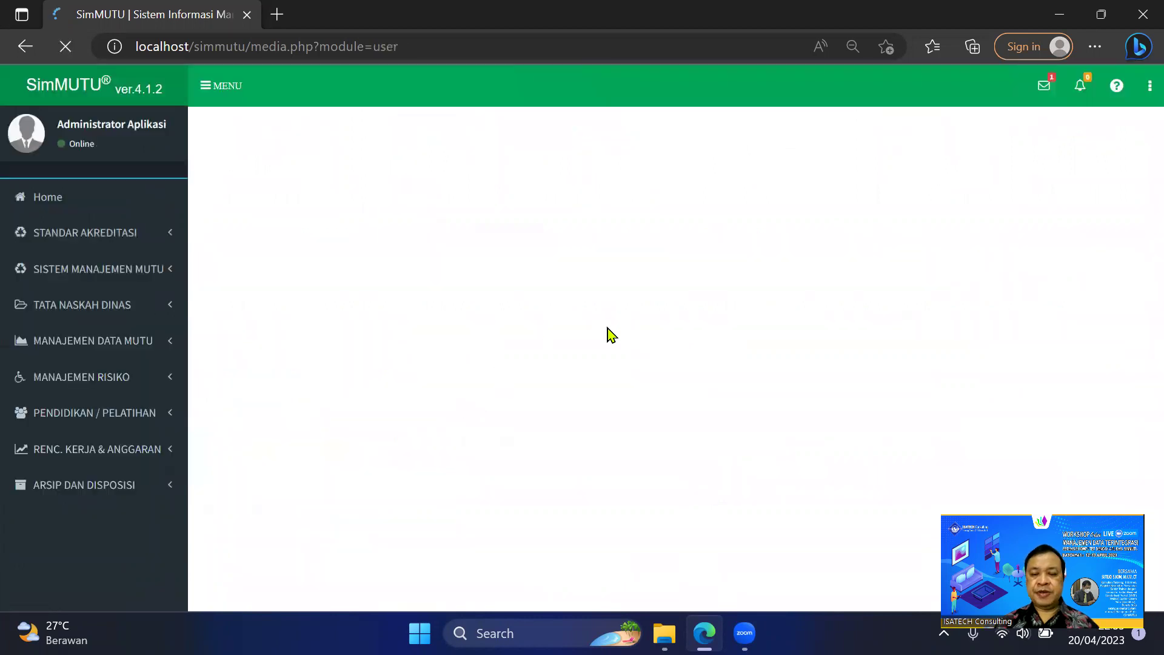
Filter the user list by 'ip', copy the new user's phone number, and choose Keluar.
left_click(1069, 175)
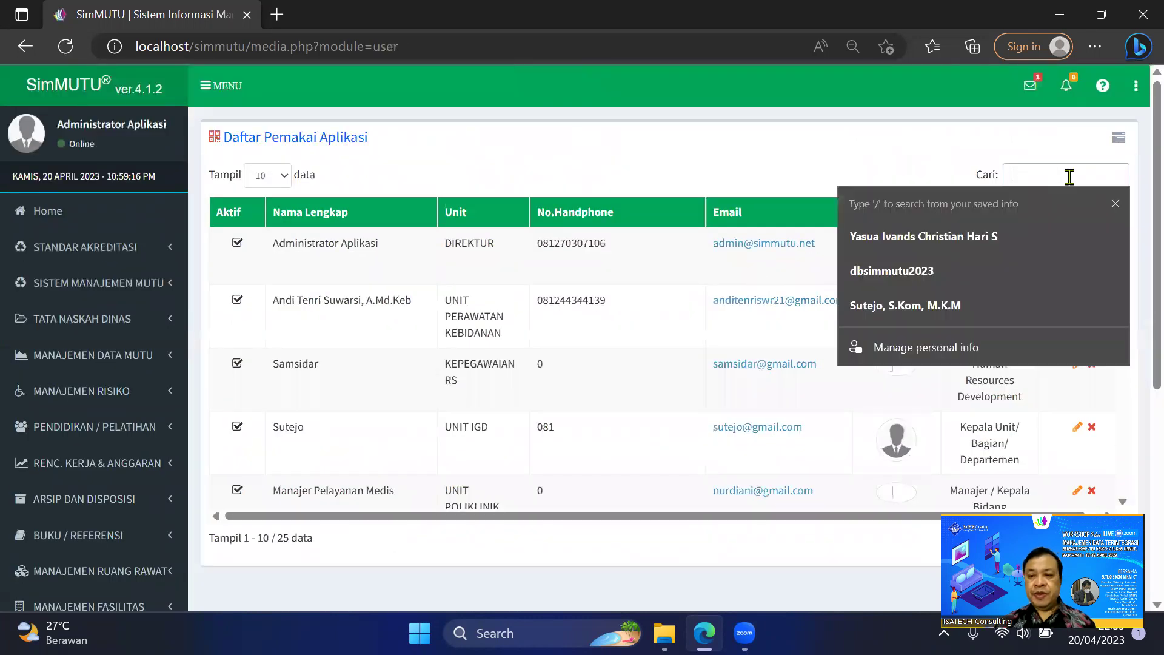
type("ip")
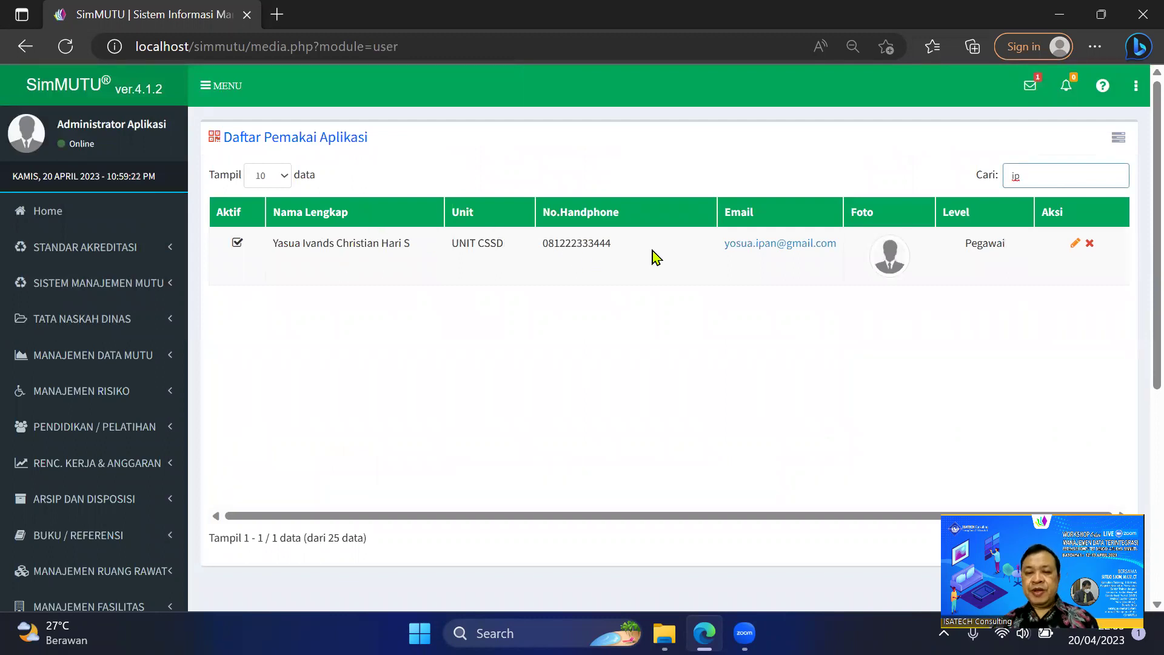
left_click_drag(611, 246, 541, 252)
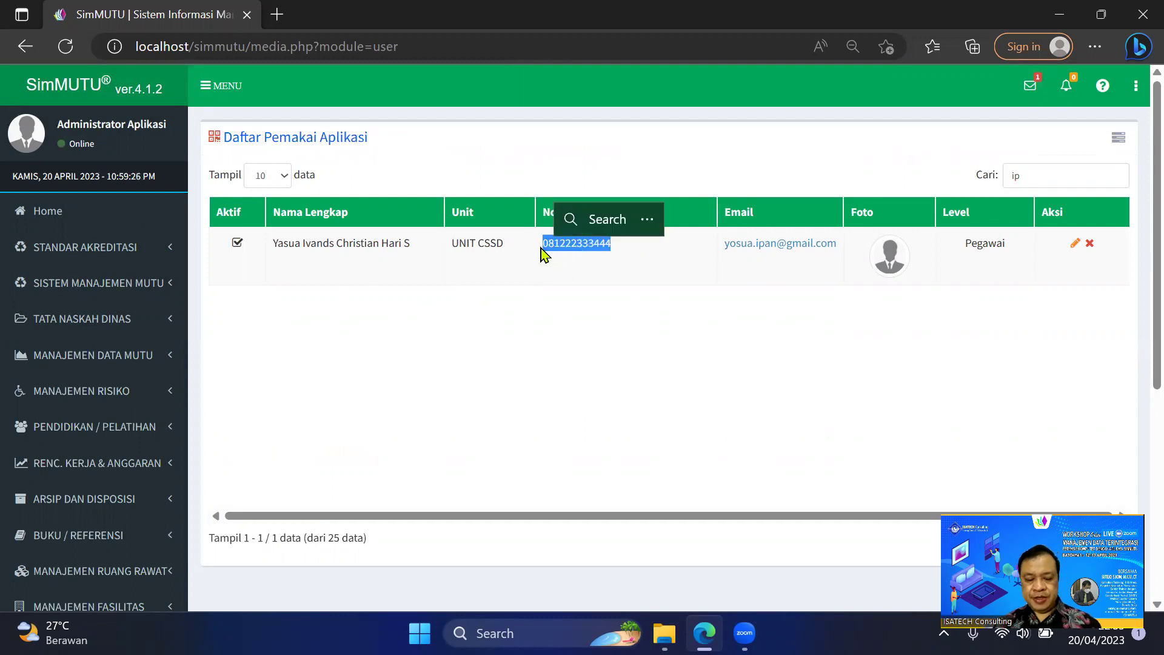
key("ctrl+c")
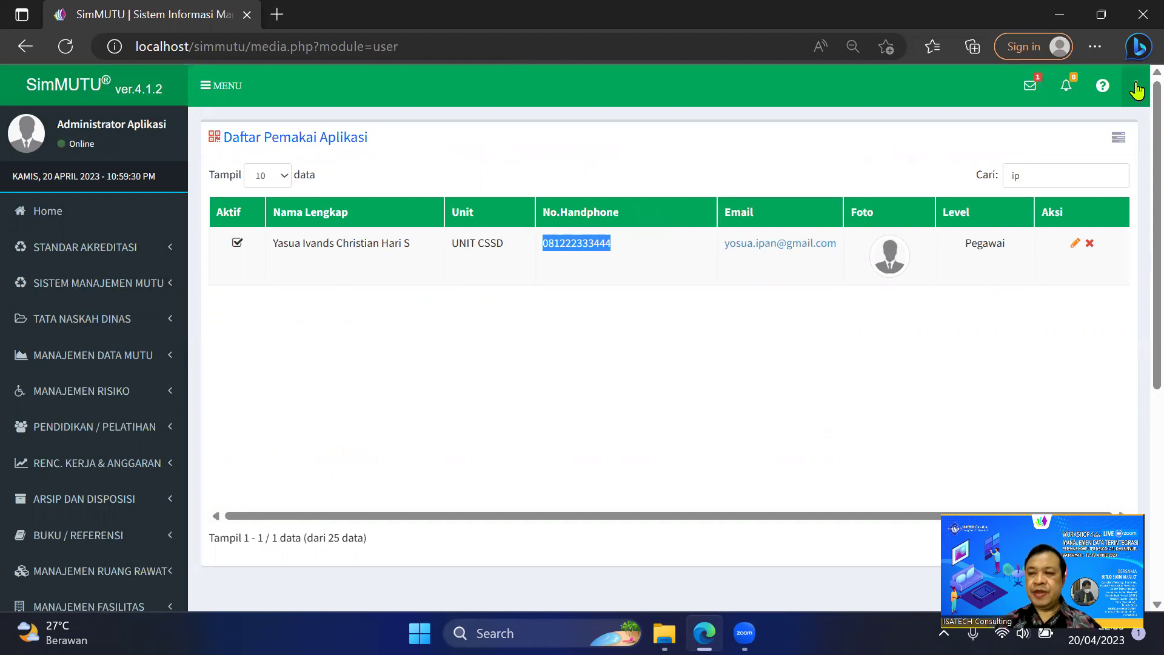
left_click(1136, 85)
left_click(1075, 197)
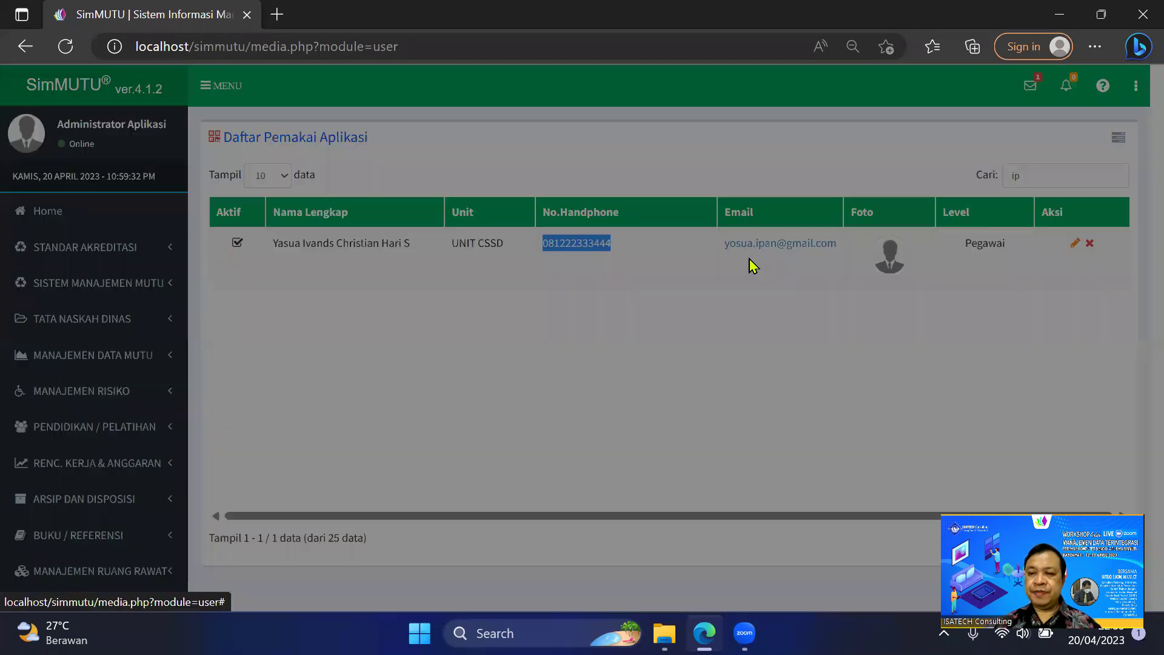
Confirm the sign-out and log in with the new user's username and password.
left_click(697, 348)
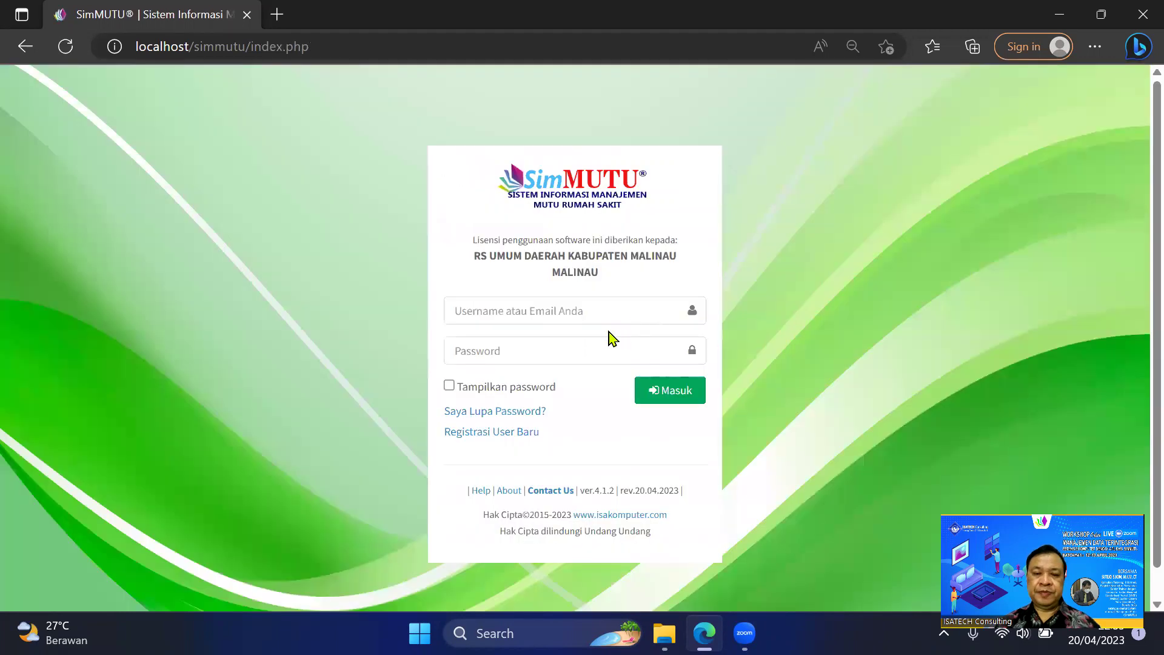
left_click(562, 309)
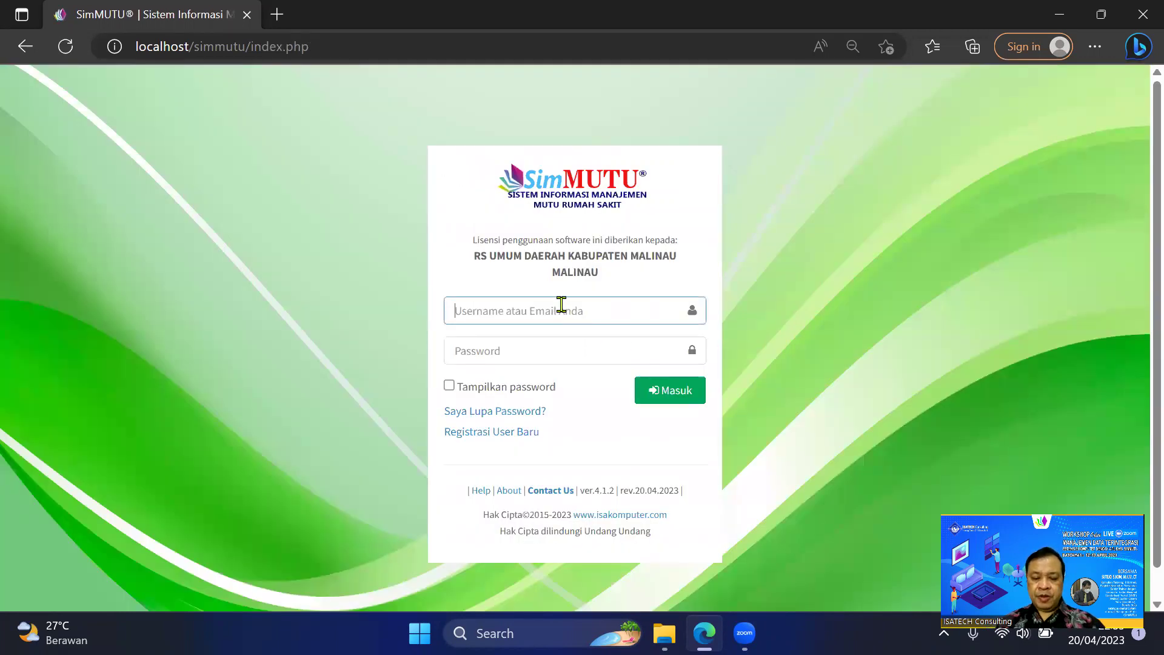
type("y")
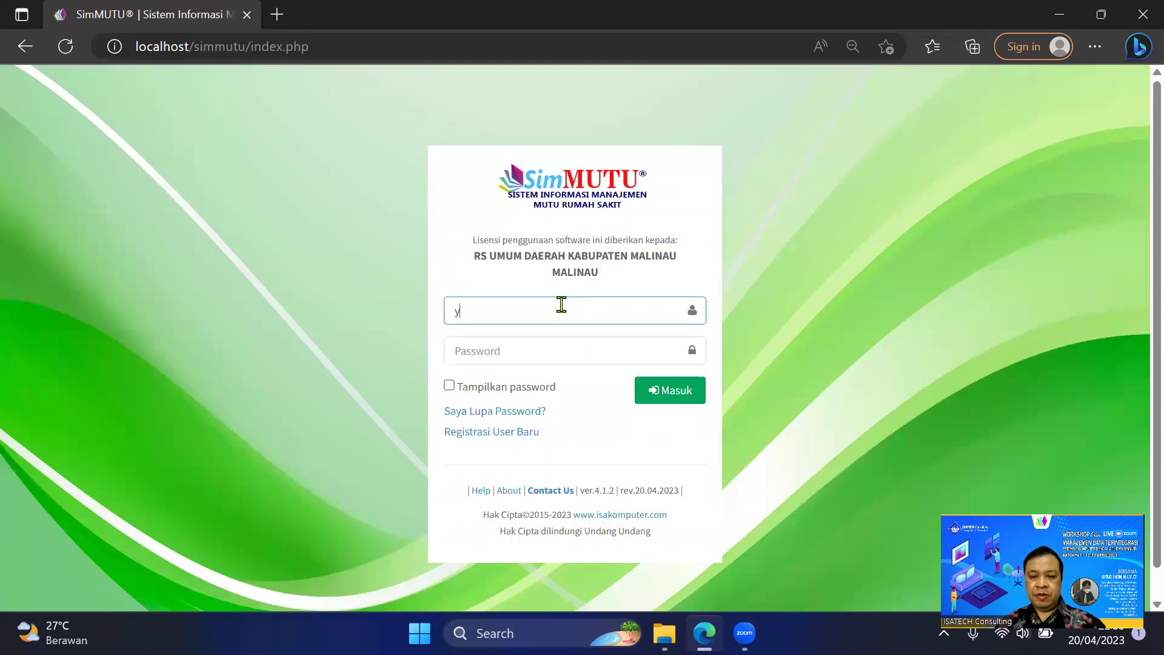
key("BackSpace")
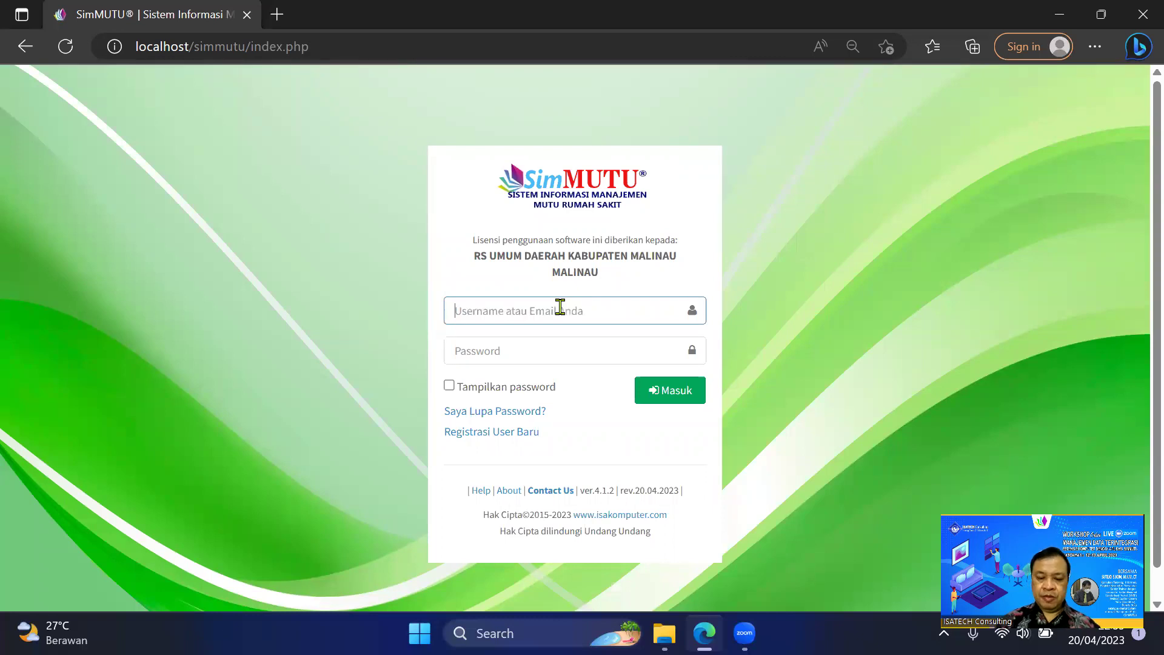
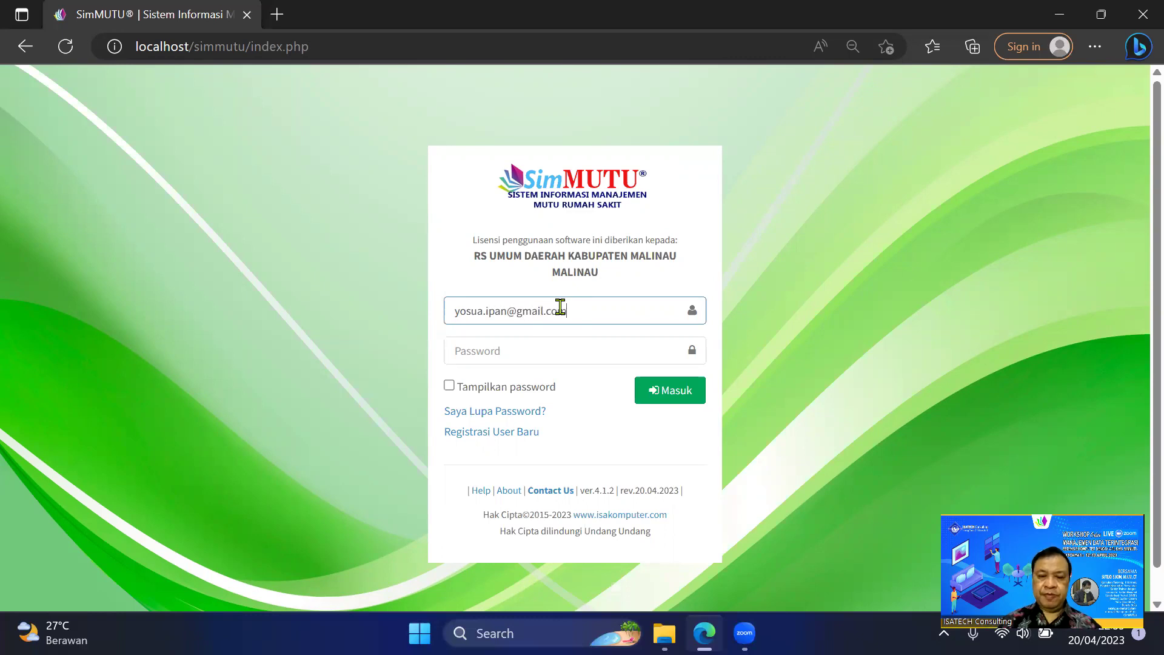
left_click(556, 352)
type("•••••••••••")
left_click(665, 403)
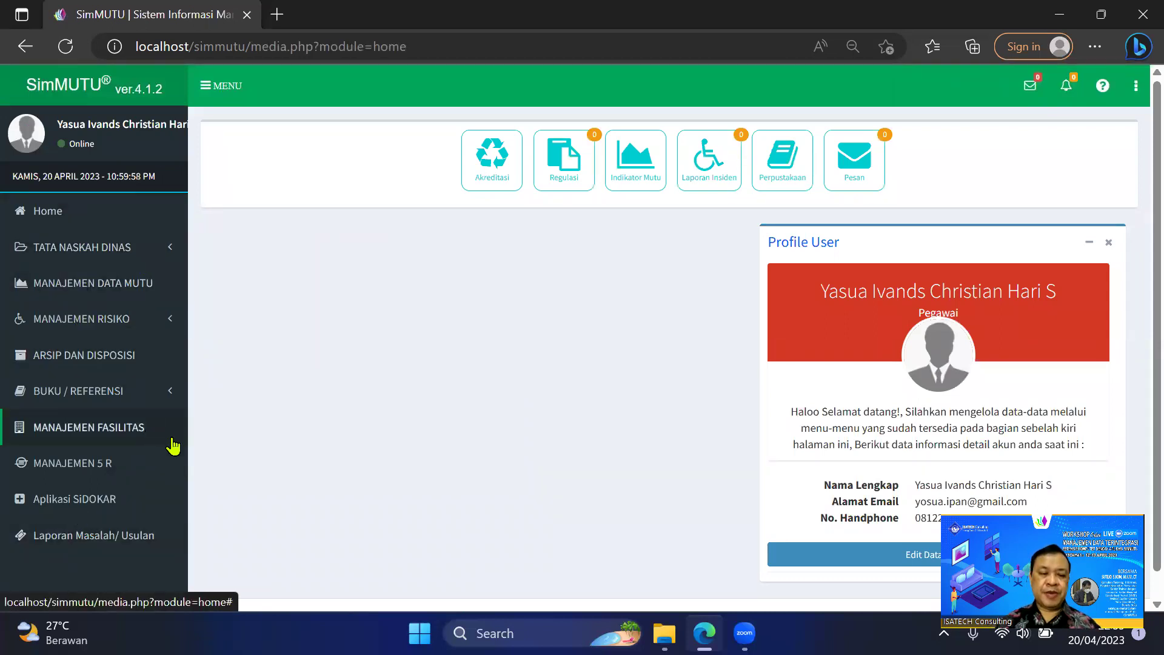
Sign out of the new user's account and confirm Keluar, returning to the empty login page.
left_click(1138, 86)
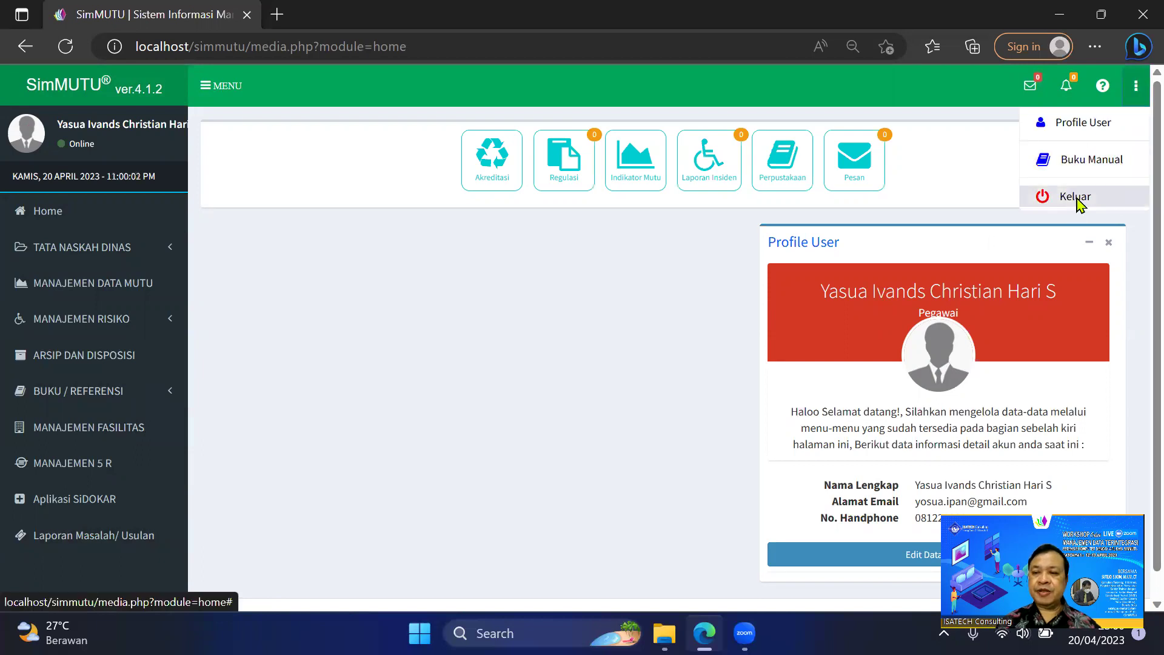
left_click(1077, 204)
left_click(705, 358)
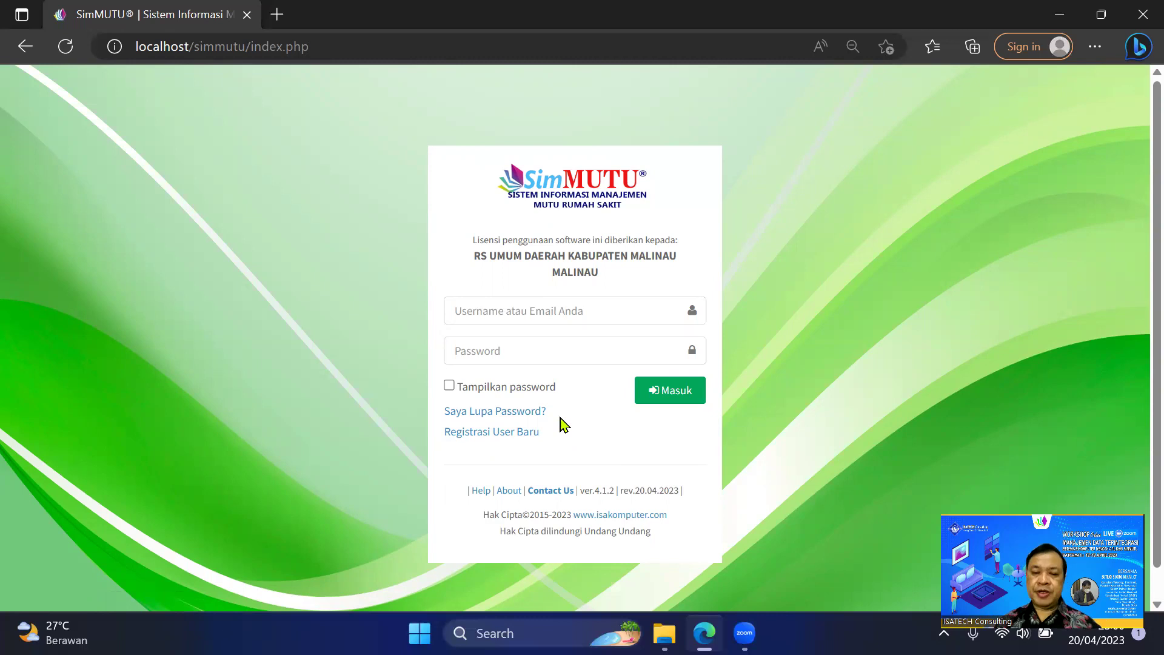
Log in with the administrator username and password.
left_click(534, 313)
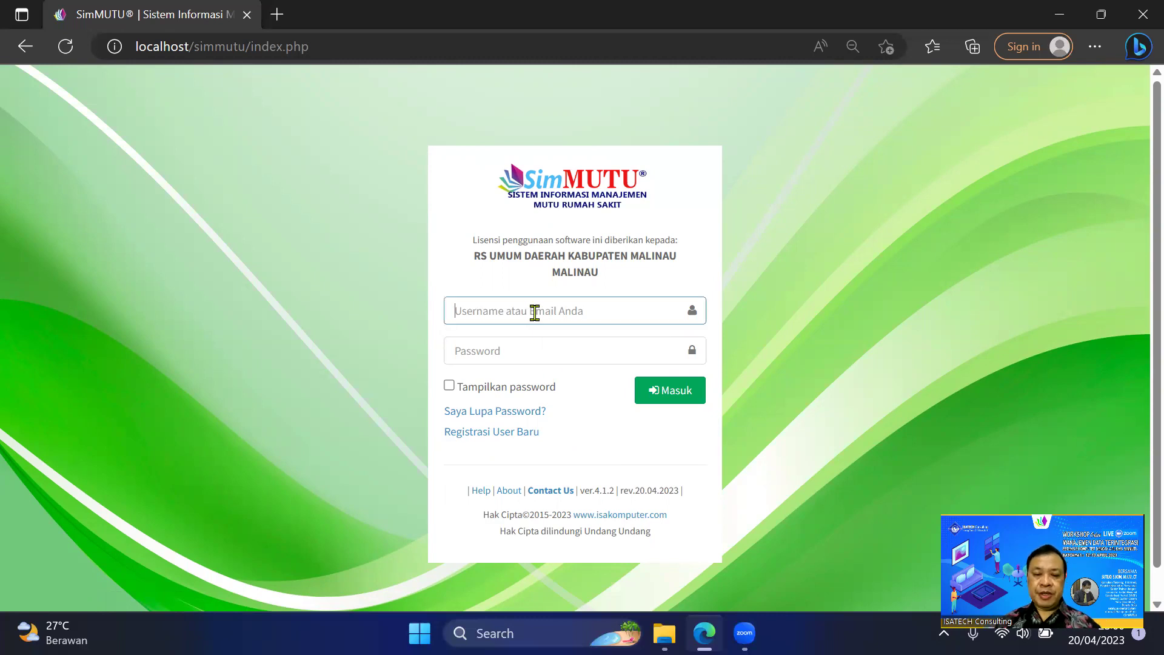
type("admin")
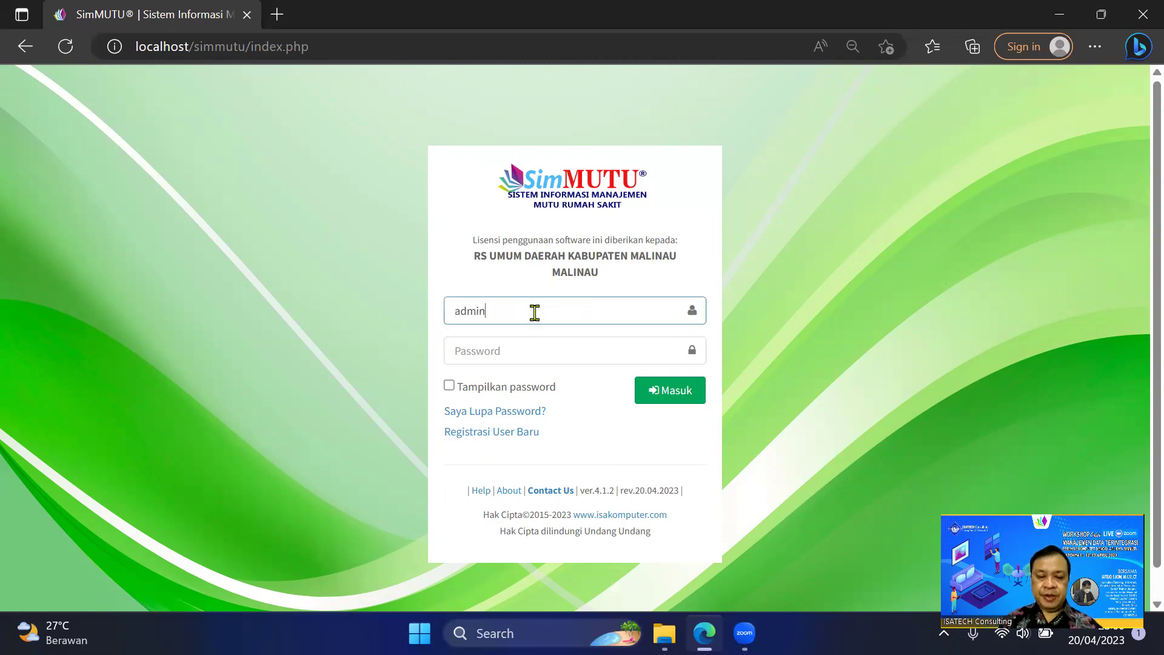
key("Tab")
type("a")
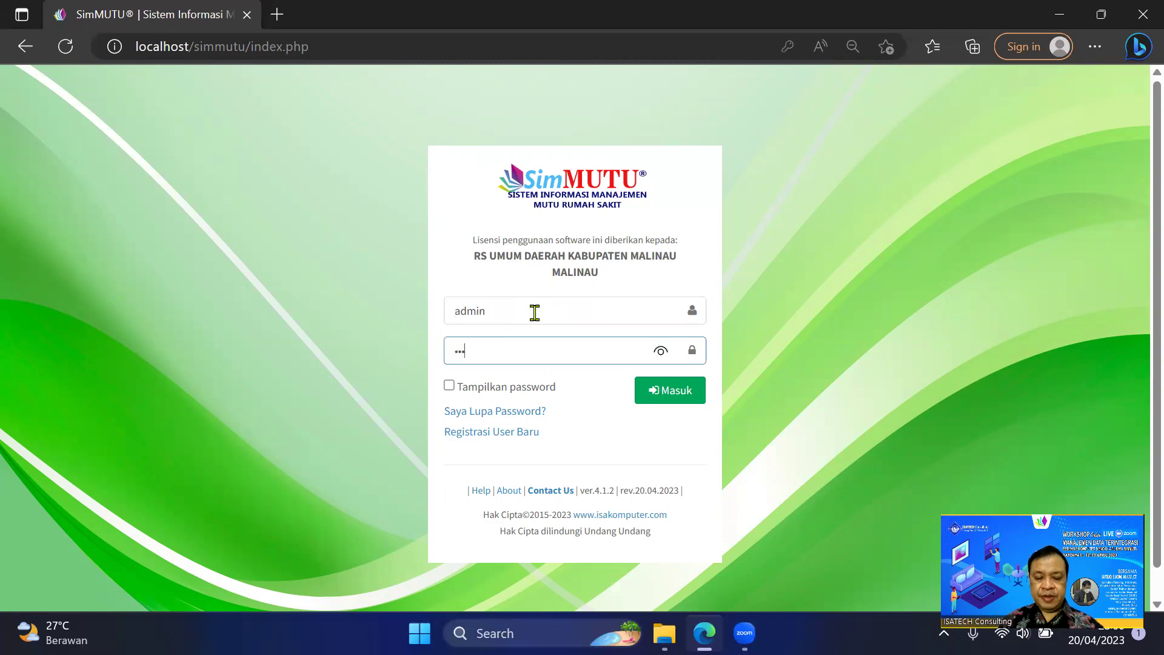
key("Return")
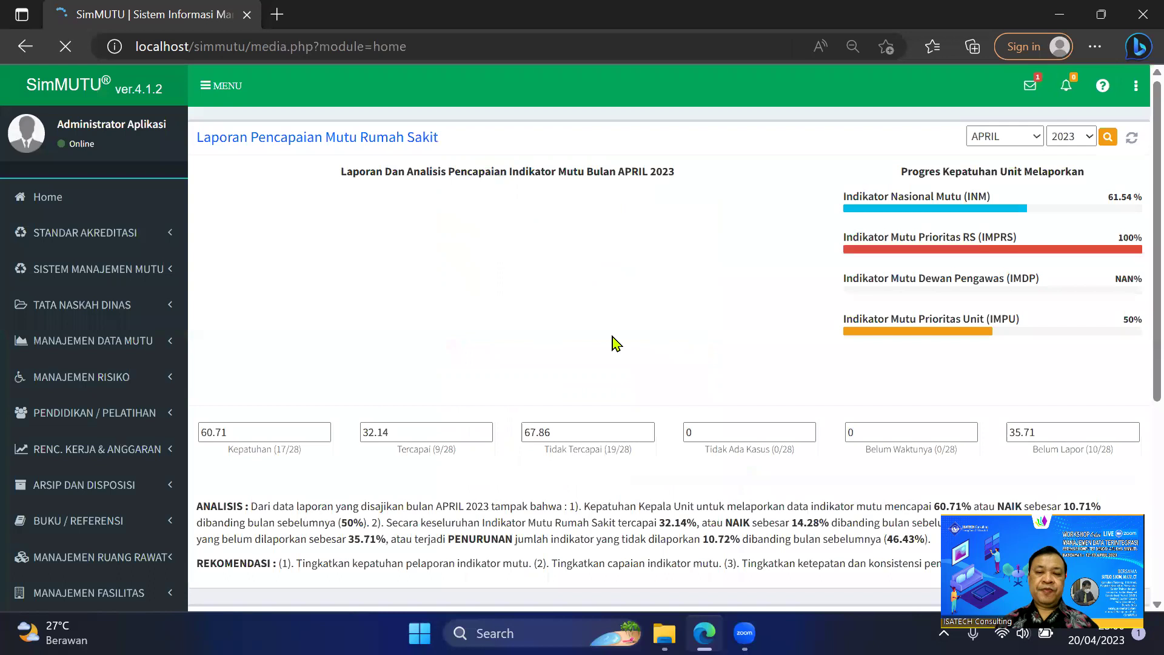
Open the application user list under PENGATURAN SISTEM > Pengaturan User.
scroll(129, 376, "down", 3)
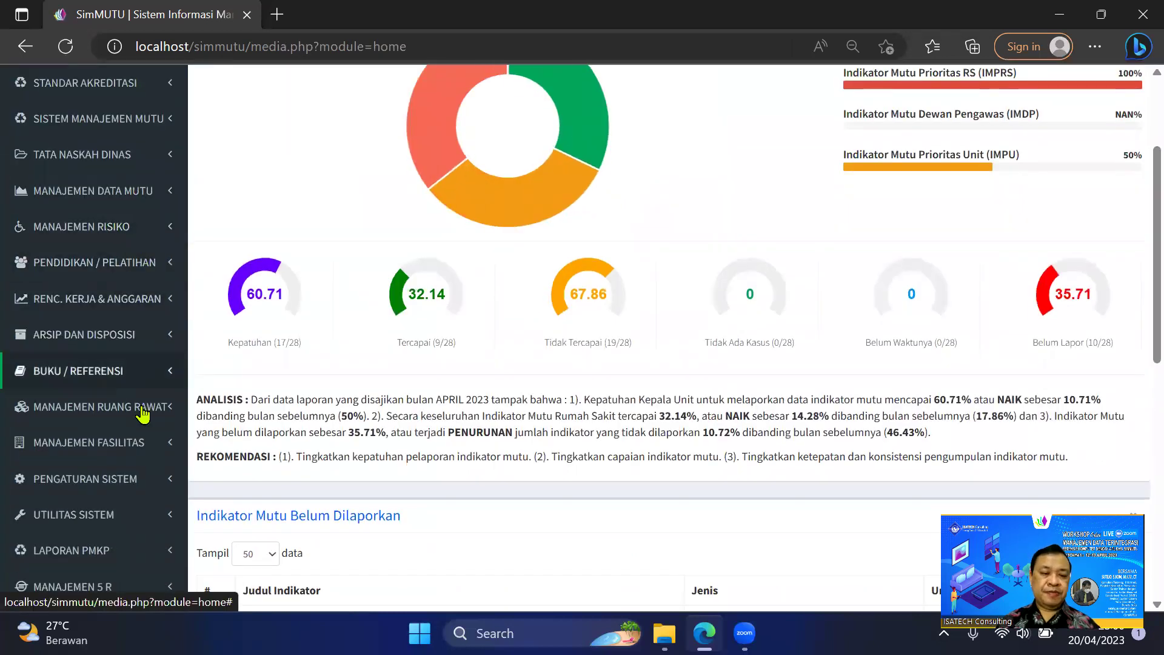
scroll(142, 419, "down", 1)
left_click(131, 403)
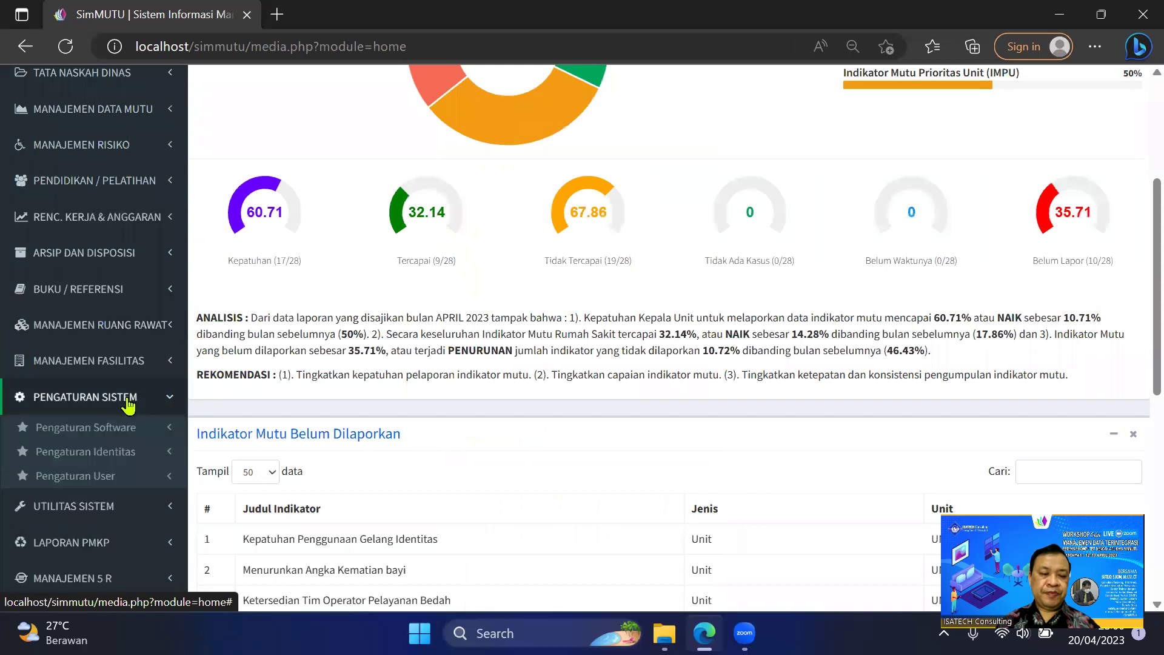
left_click(118, 474)
scroll(118, 469, "down", 1)
left_click(118, 452)
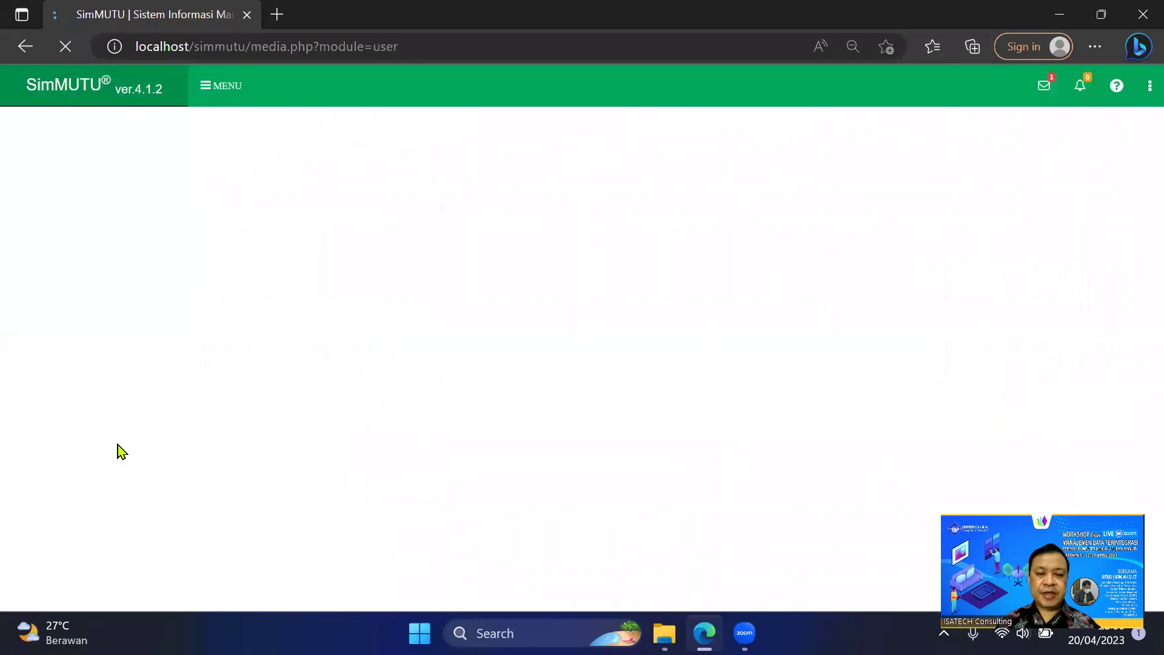
Switch Auto Registrasi from ON to OFF in the user list's actions menu and verify it.
left_click(1119, 137)
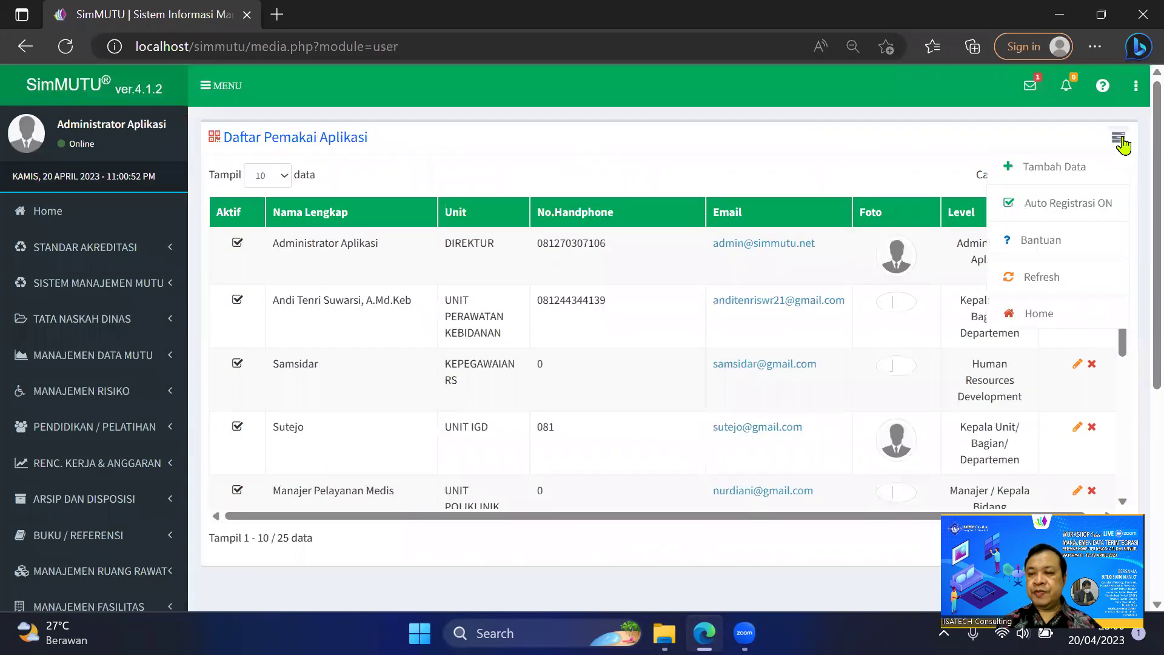
left_click(1055, 210)
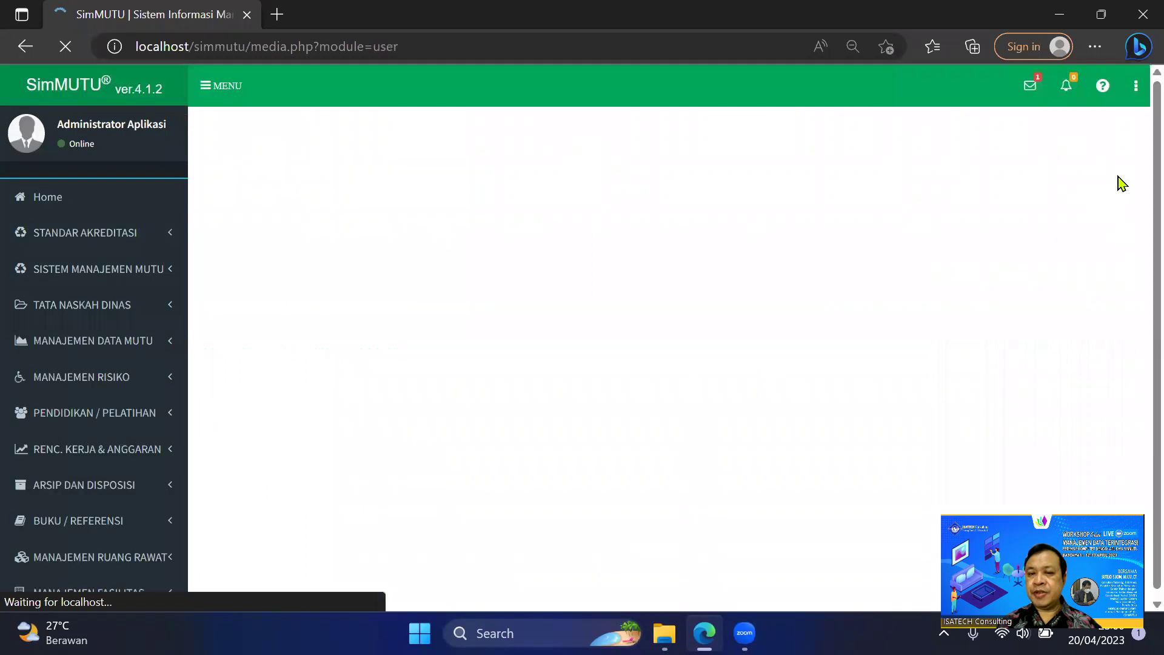
left_click(1119, 141)
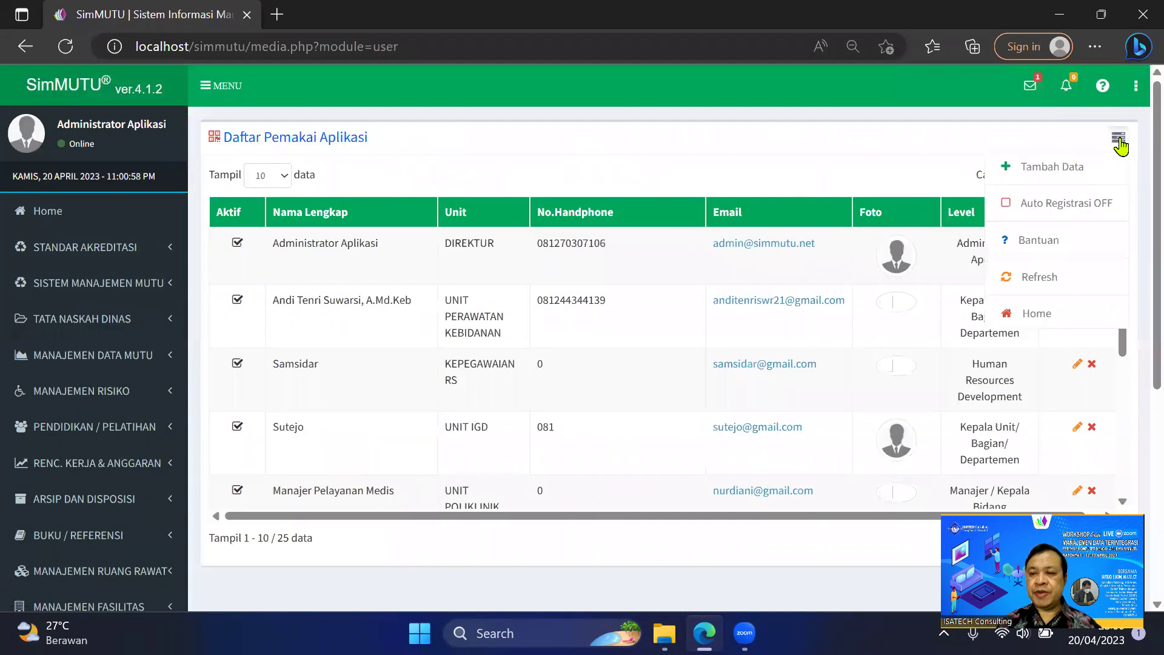
left_click(892, 148)
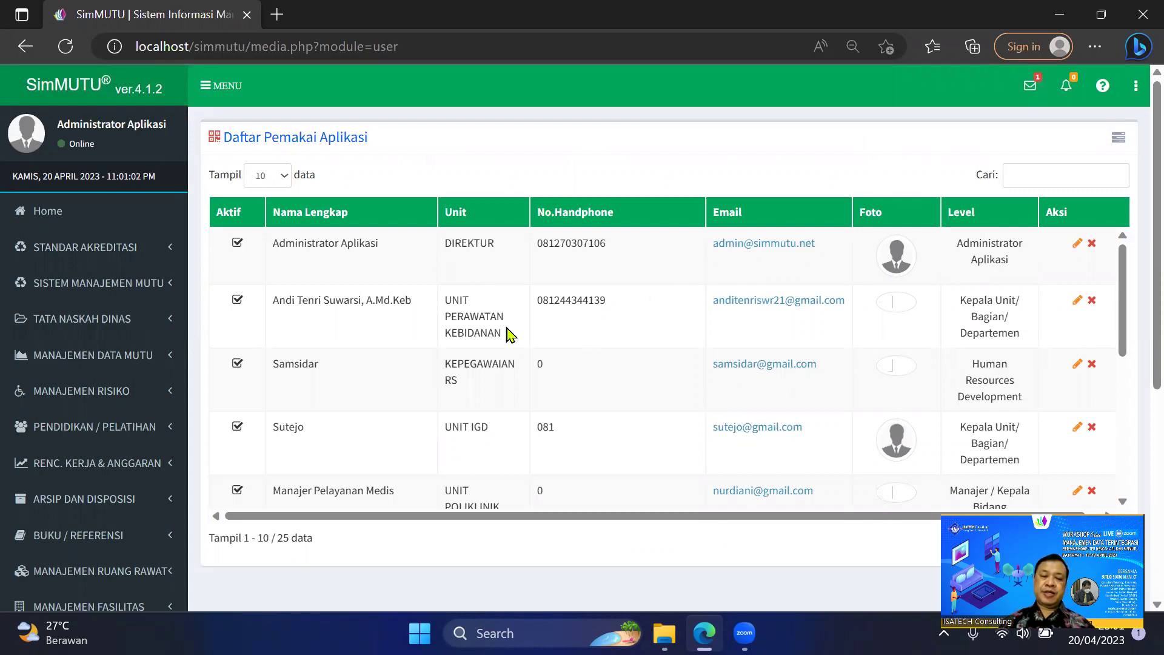
Find user 'yosu', set Level Akses to 22 - Penanggungjawab Data Unit, and save with Simpan.
left_click(1085, 175)
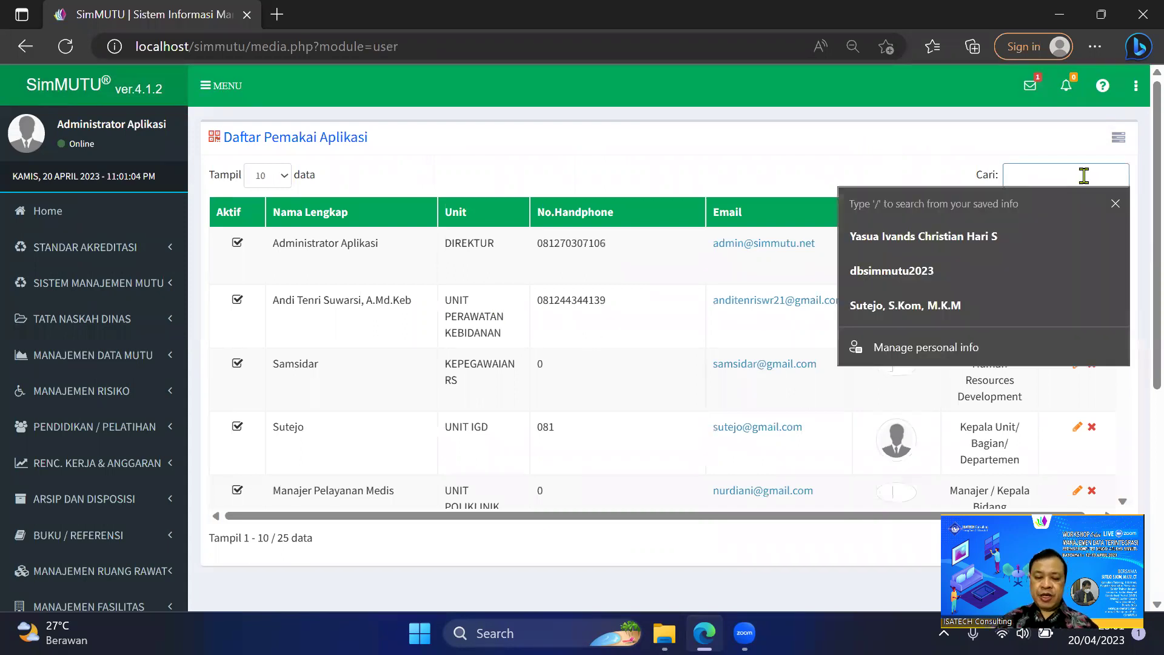
type("yosu")
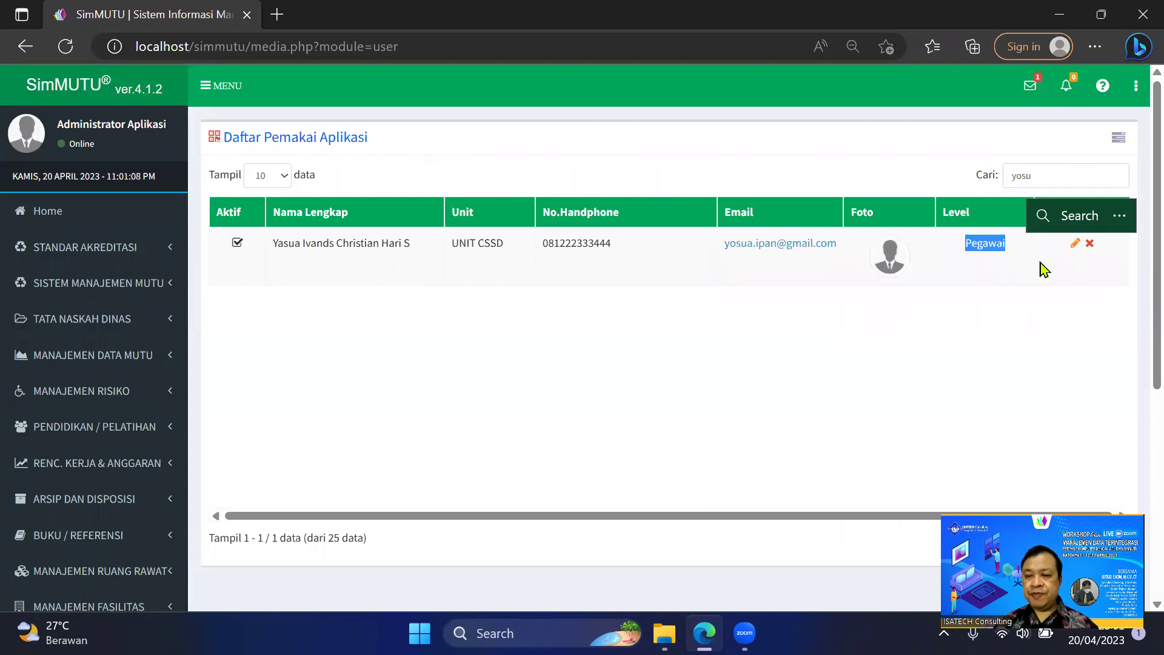
left_click(1076, 244)
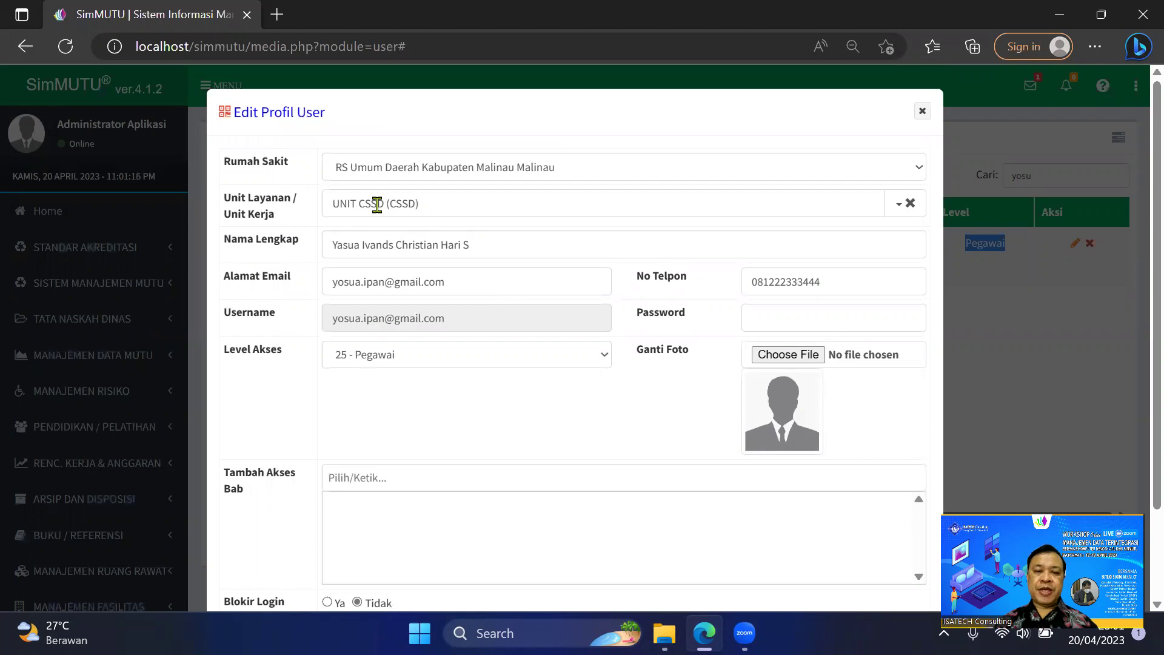
left_click(600, 360)
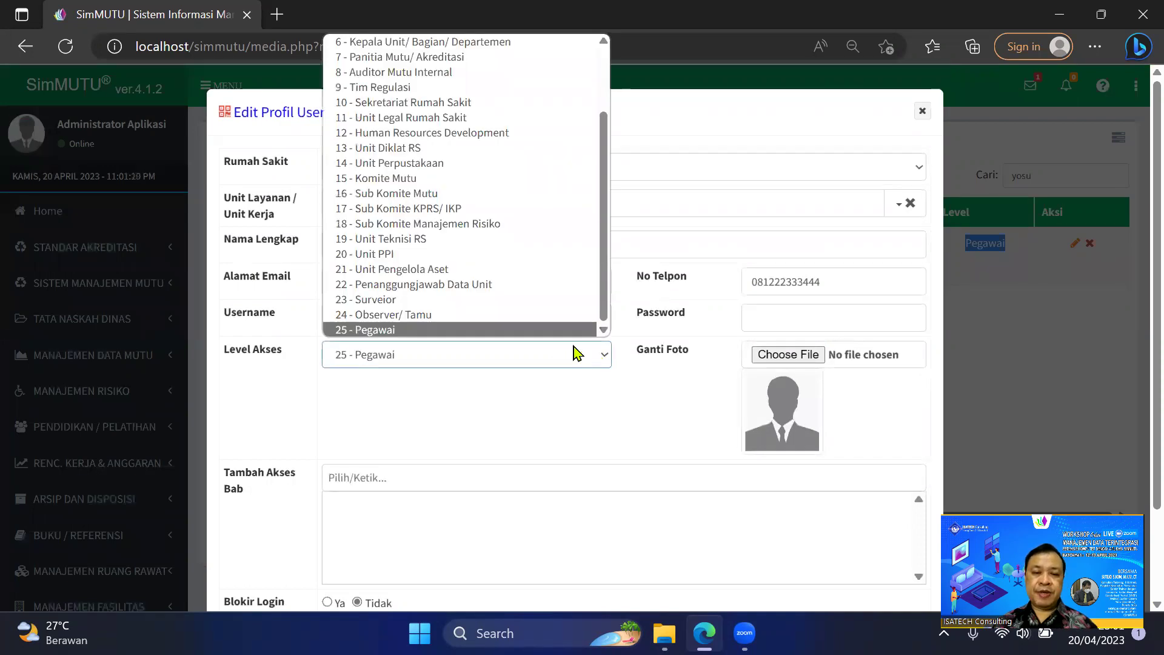
left_click(463, 285)
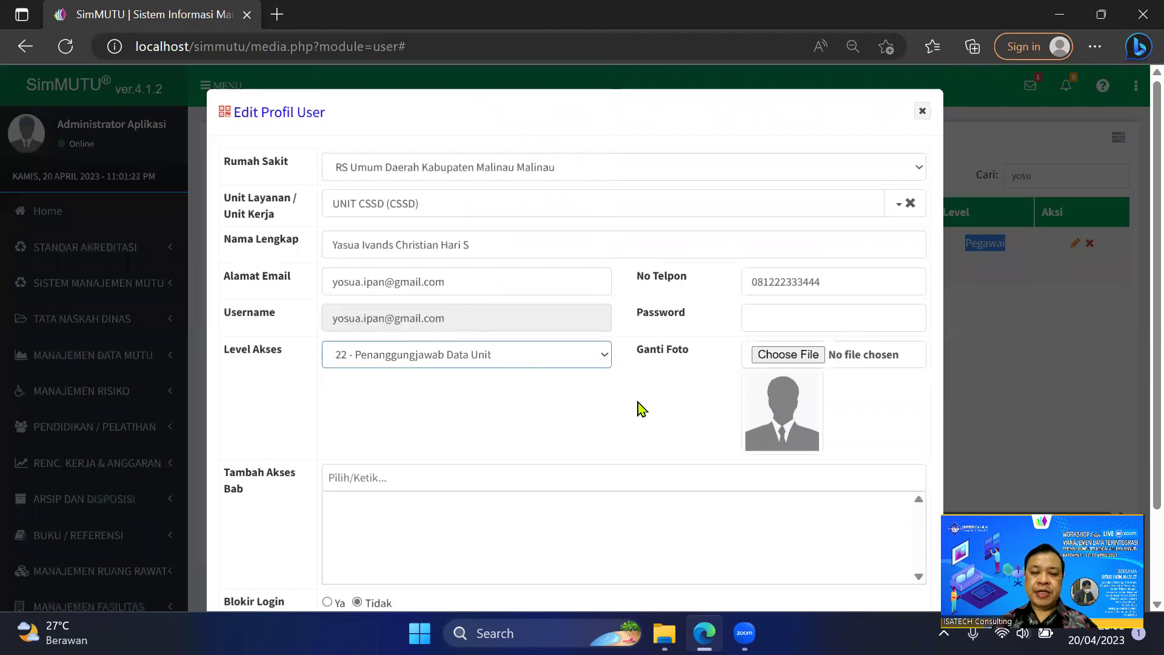
scroll(642, 409, "down", 2)
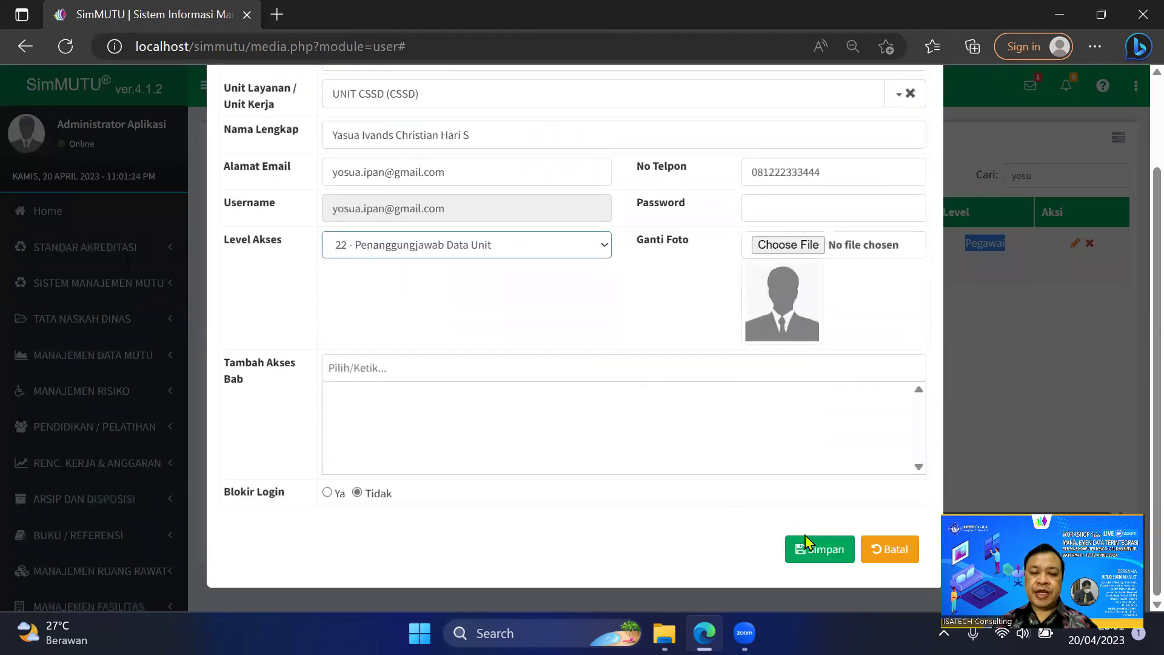
left_click(815, 548)
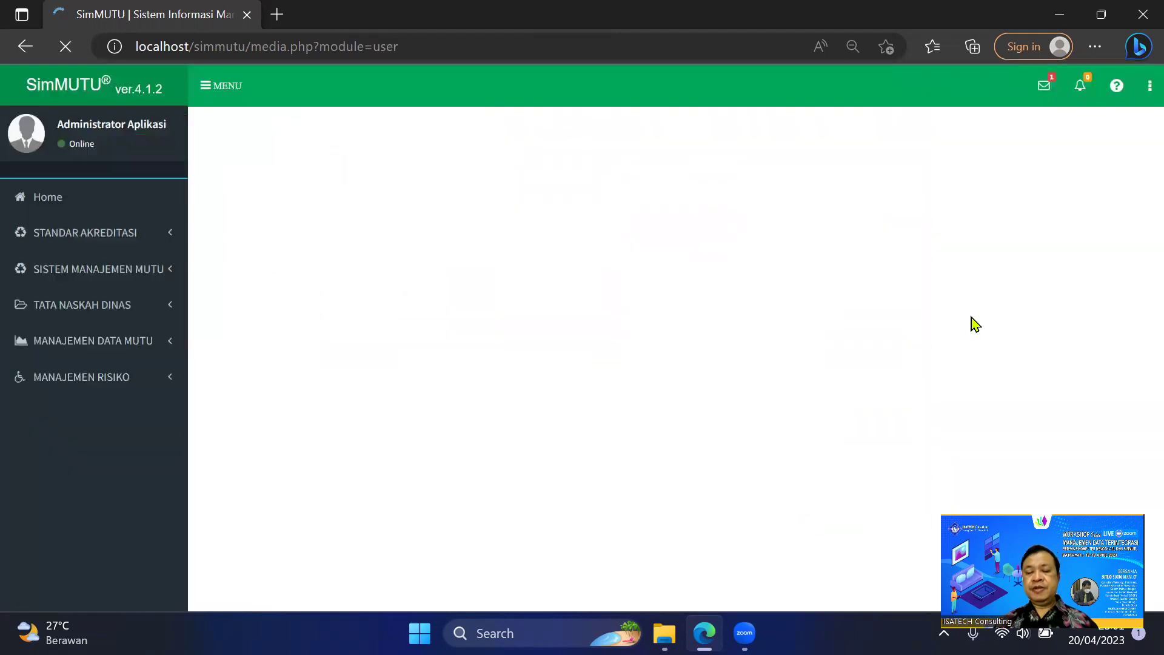
Filter the user list by 'yo' and show the new-messages list from the mail icon.
left_click(1068, 174)
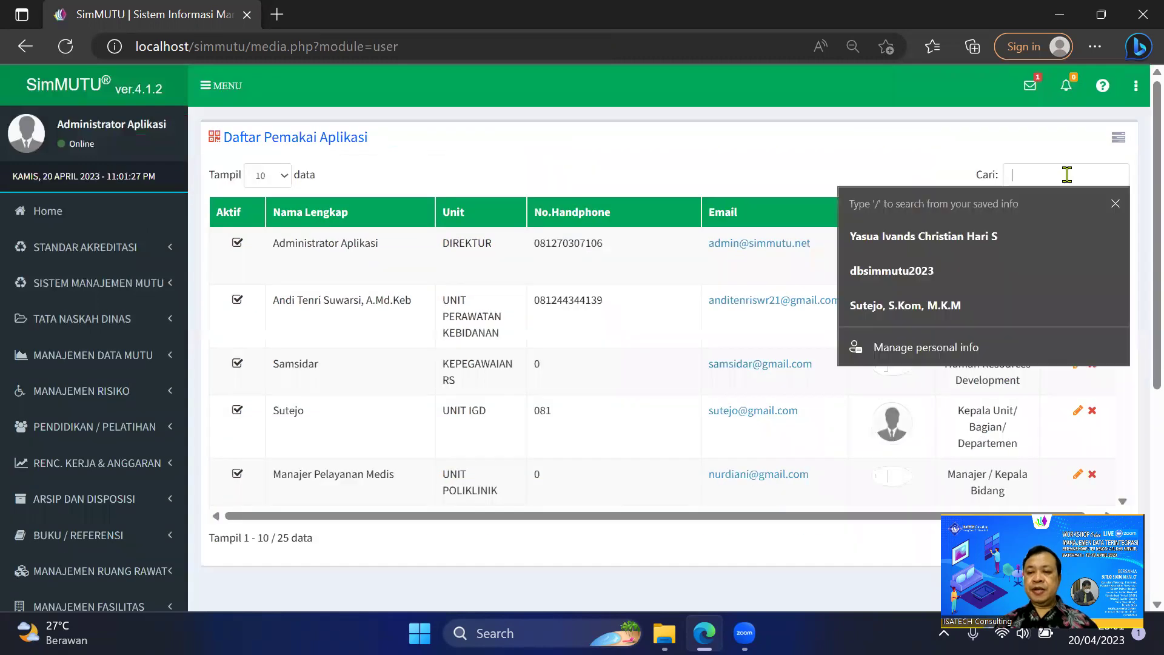
type("yo")
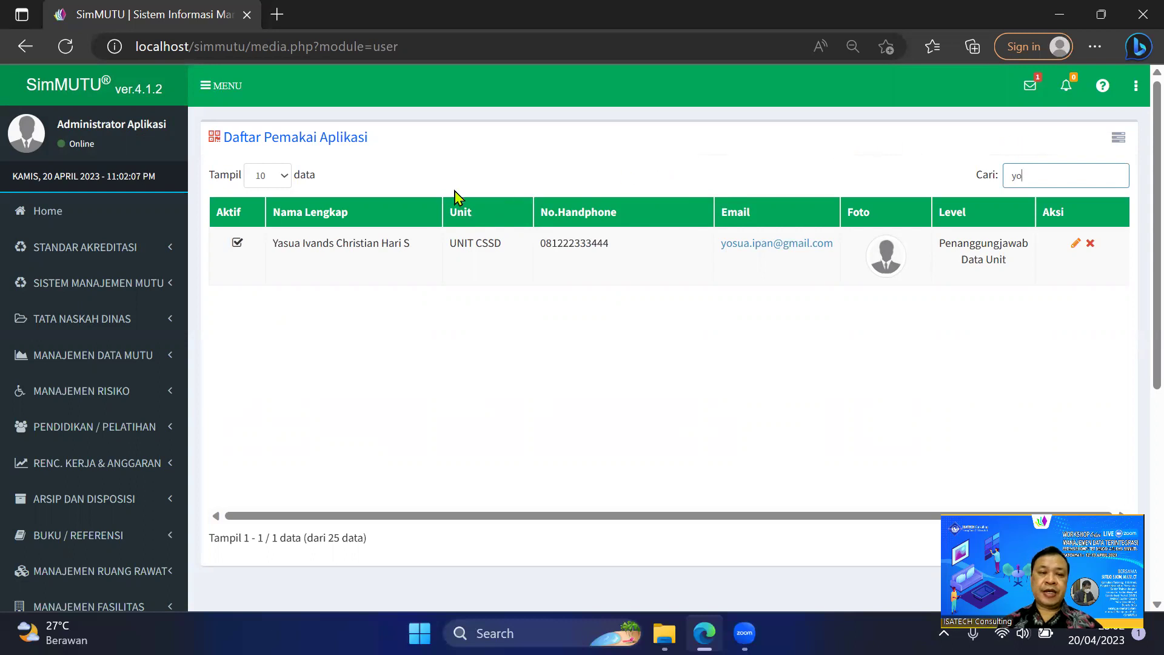
left_click(1034, 88)
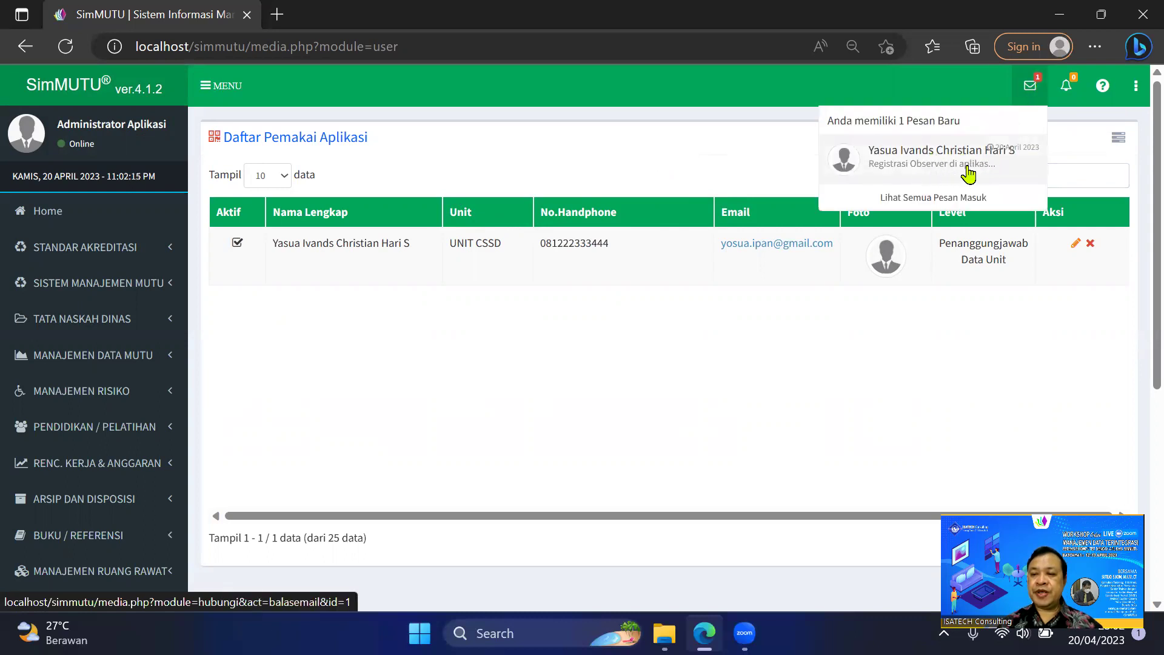
Open the new user's registration message and cancel the reply with Batal.
left_click(949, 171)
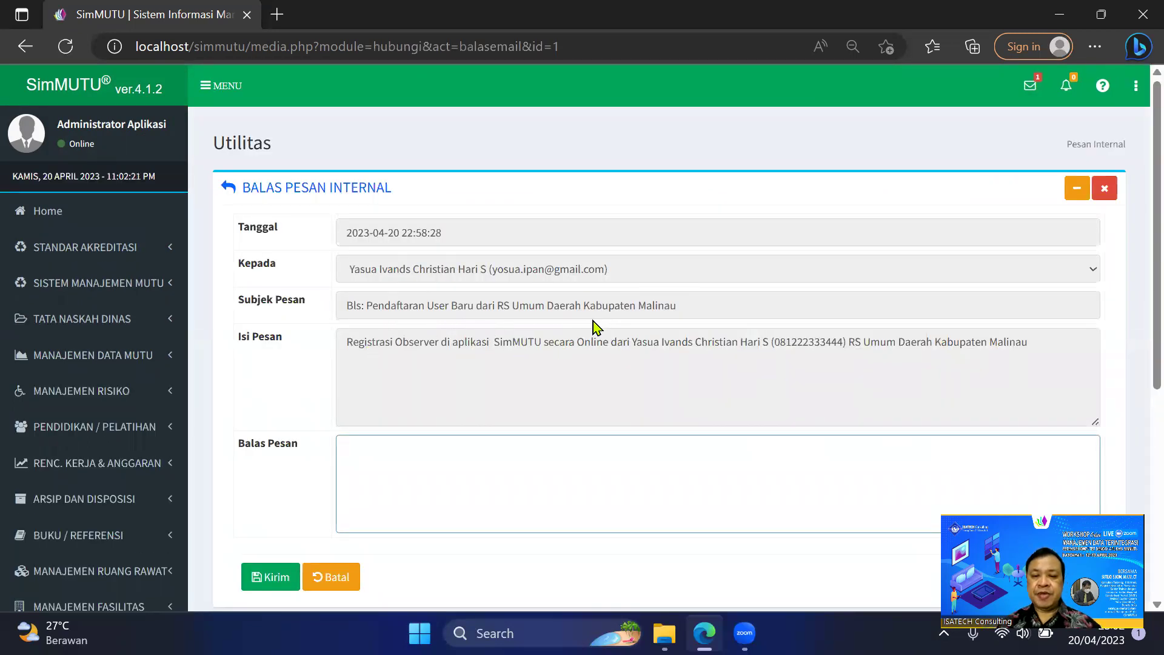
scroll(522, 384, "down", 1)
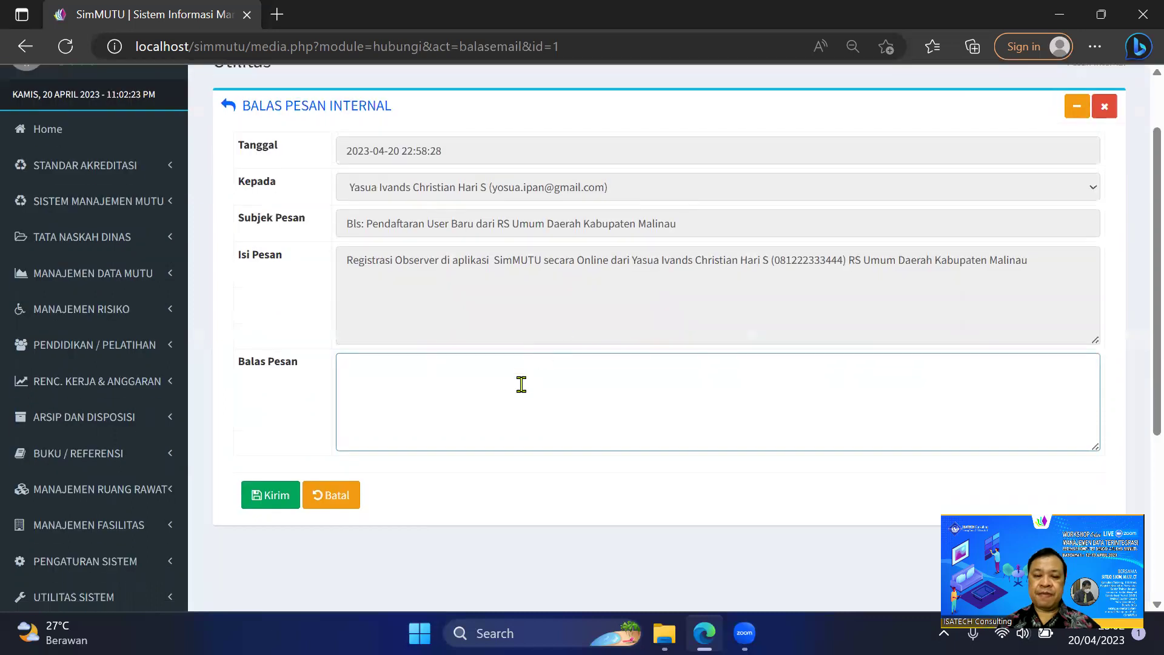
left_click(343, 498)
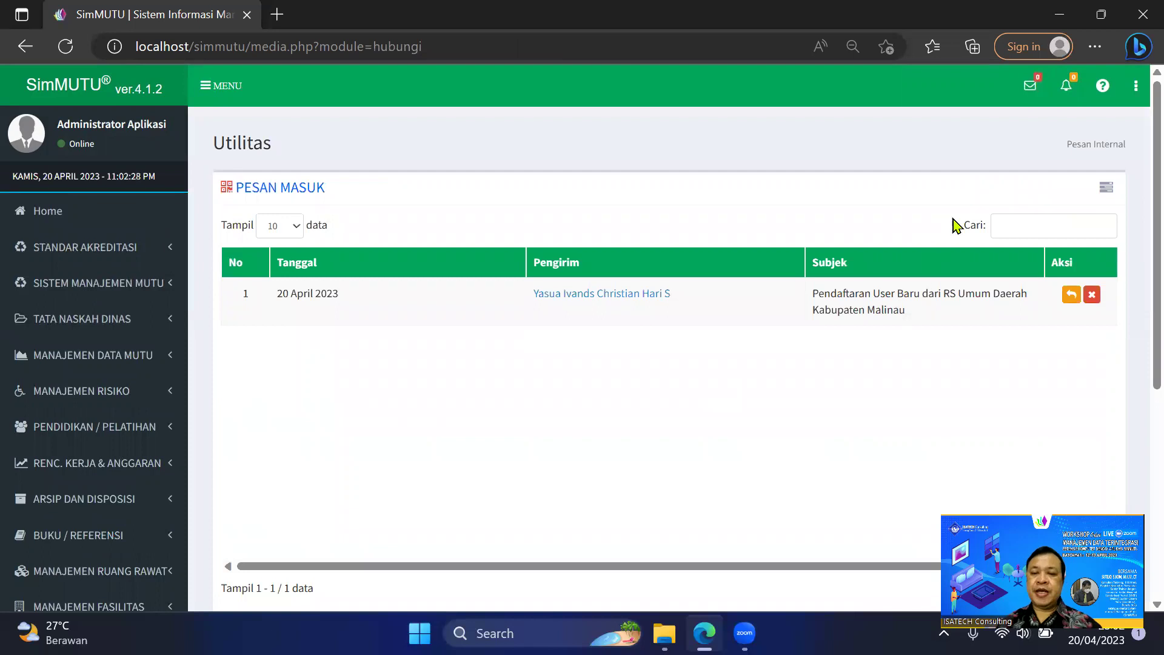
Sign out of the administrator account and confirm Keluar.
left_click(1138, 97)
left_click(1080, 200)
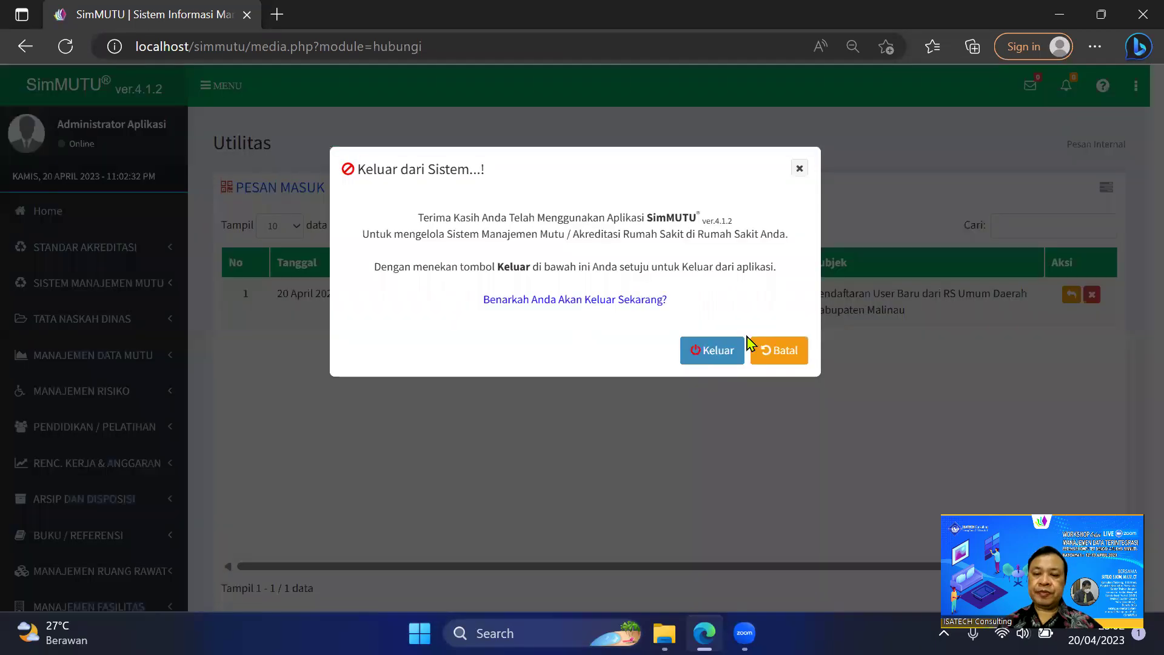
left_click(715, 350)
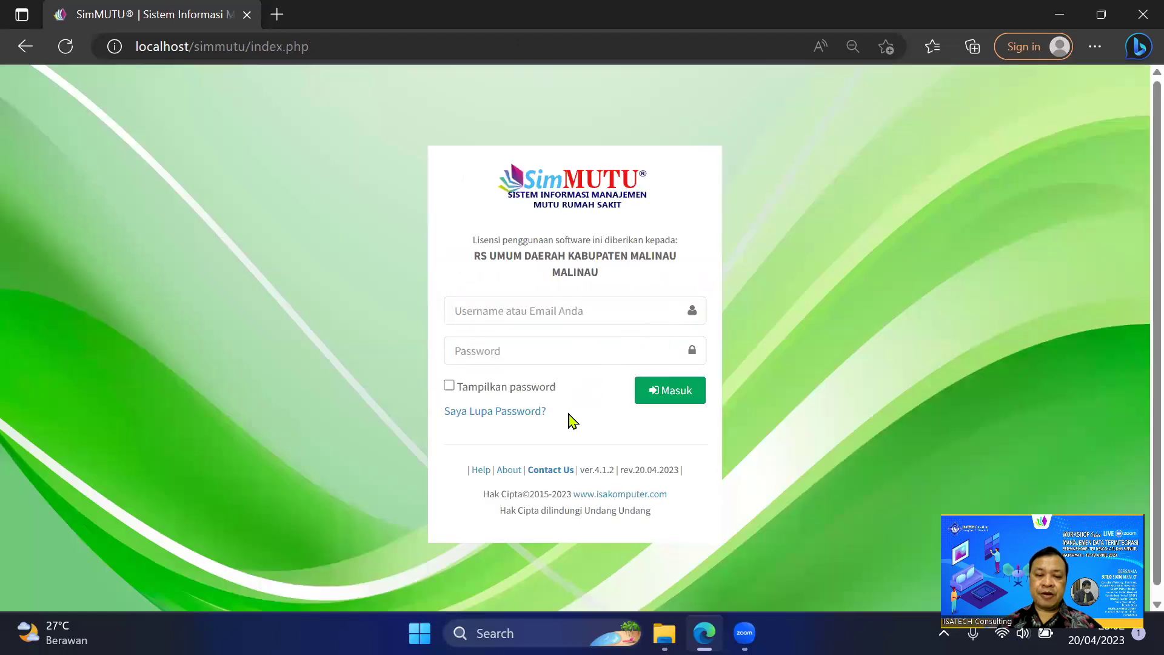